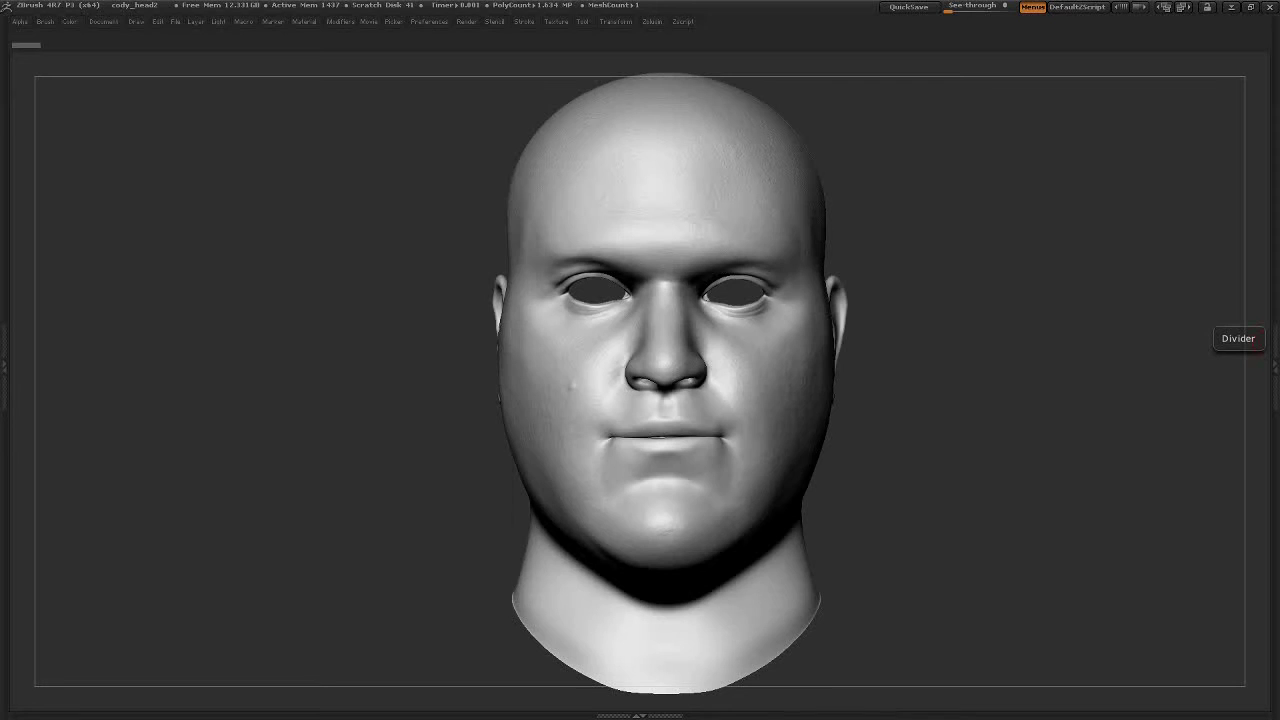
# - Fill the whole head with a bright orange base skin colour
pyautogui.press('space')
pyautogui.click(70, 21)
pyautogui.click(200, 47)
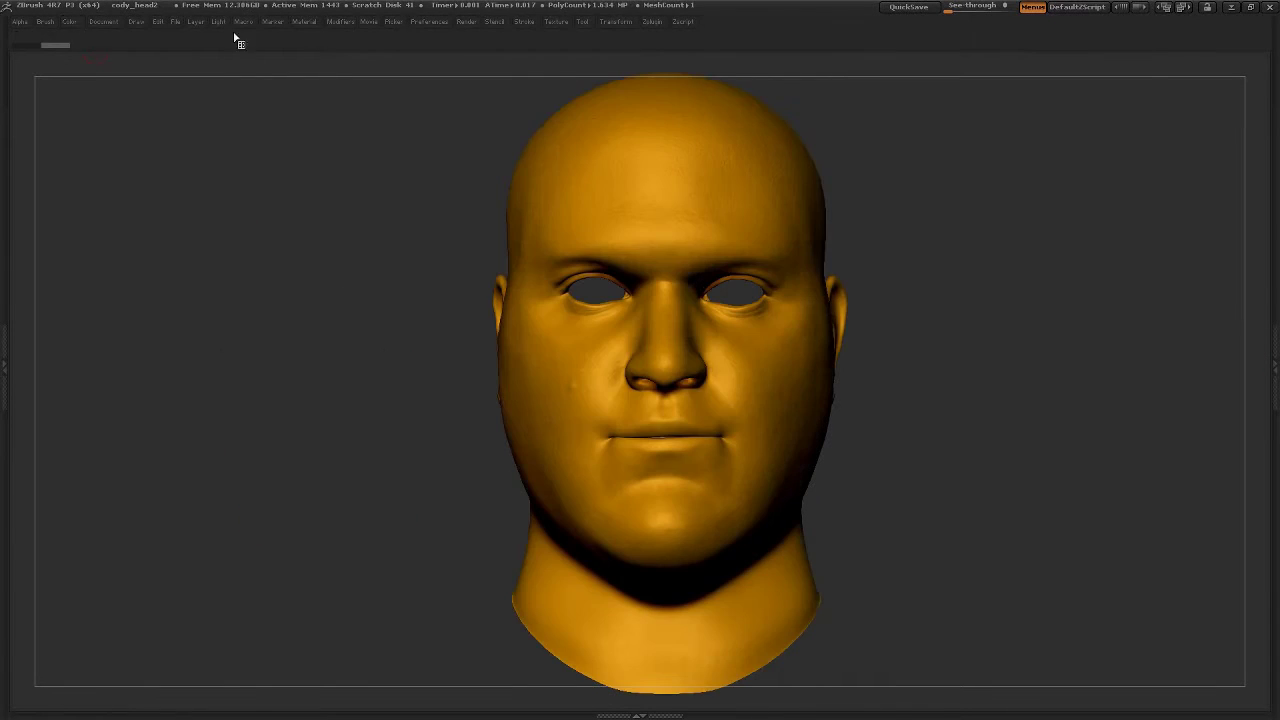
pyautogui.click(70, 21)
pyautogui.click(110, 286)
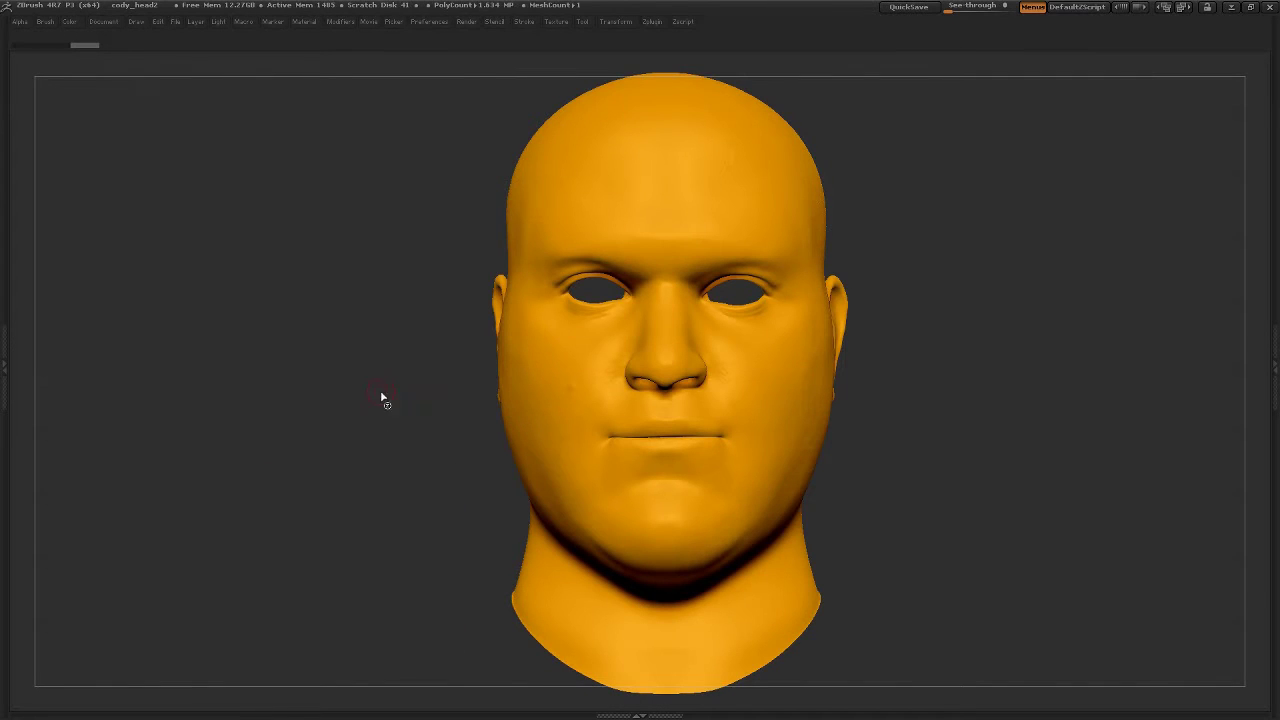
# - Show the Stroke and Alpha palettes in the left tray beside the model
pyautogui.press('space')
pyautogui.click(4, 365)
pyautogui.press('space')
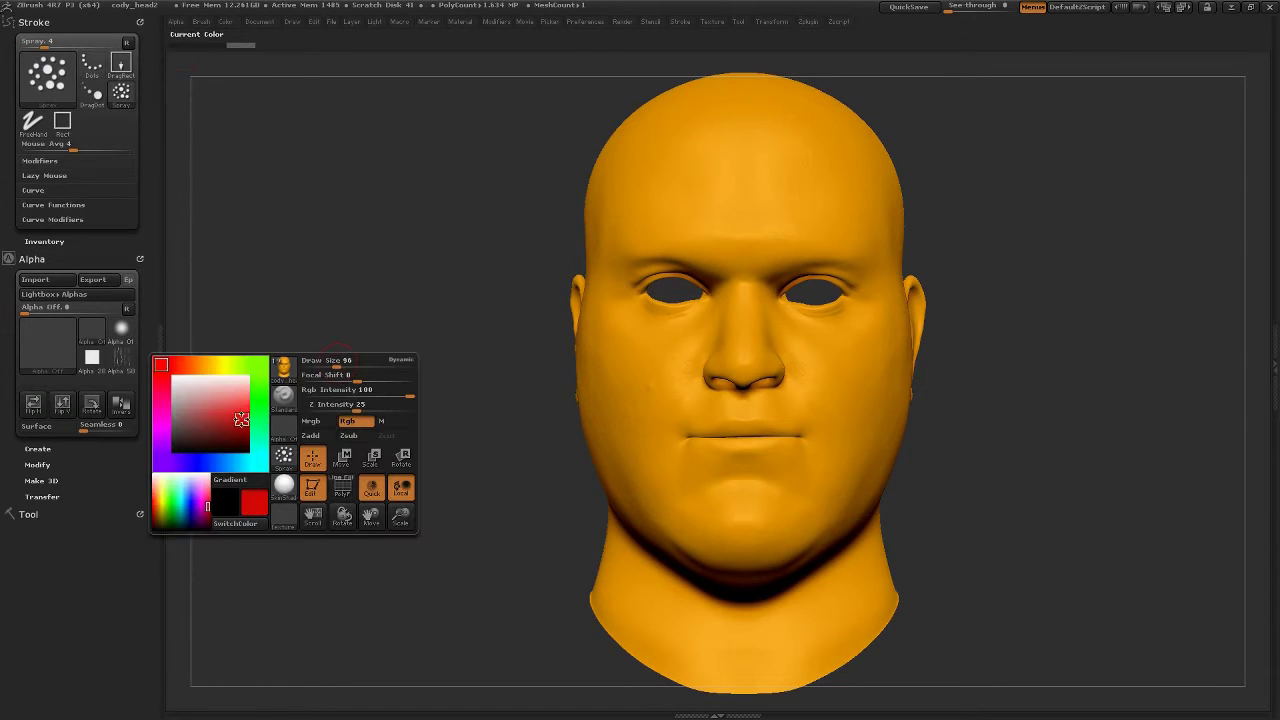
# - Switch the spray brush to the speckled Alpha 04
pyautogui.moveTo(500, 541)
pyautogui.mouseDown()
pyautogui.moveTo(613, 543)
pyautogui.moveTo(503, 467)
pyautogui.mouseUp()
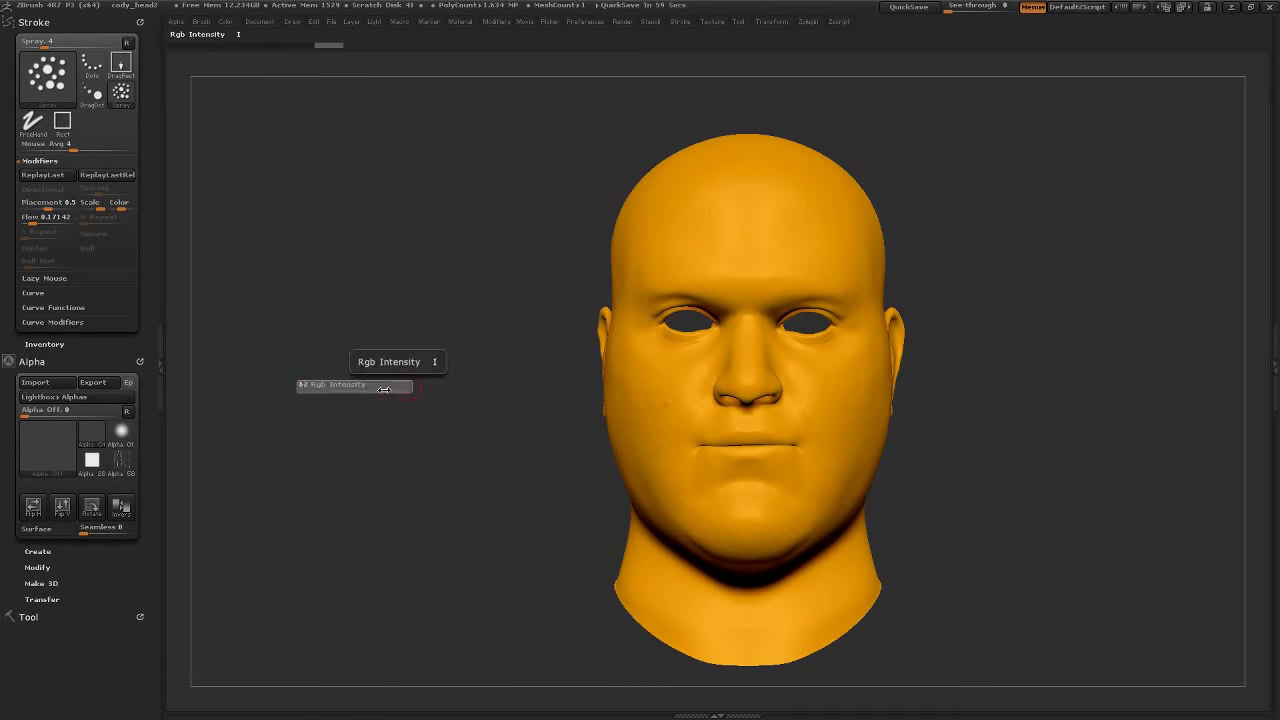
pyautogui.click(55, 443)
pyautogui.moveTo(412, 624)
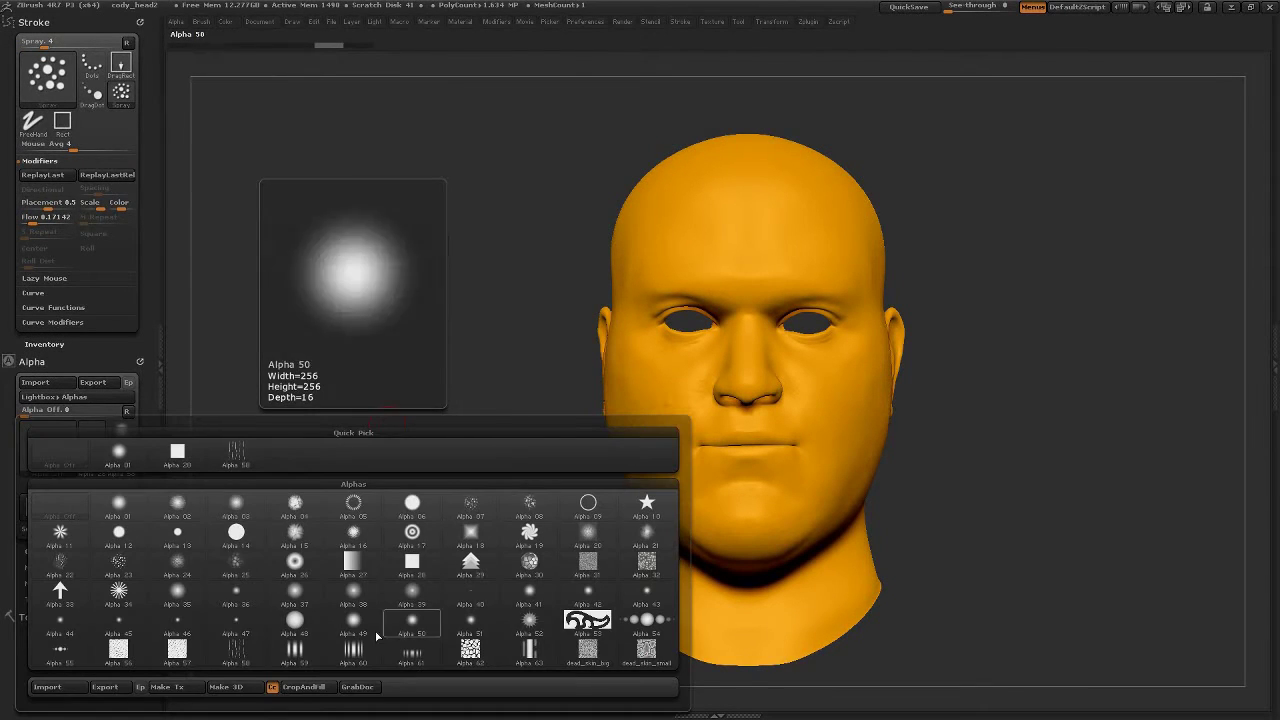
pyautogui.click(296, 511)
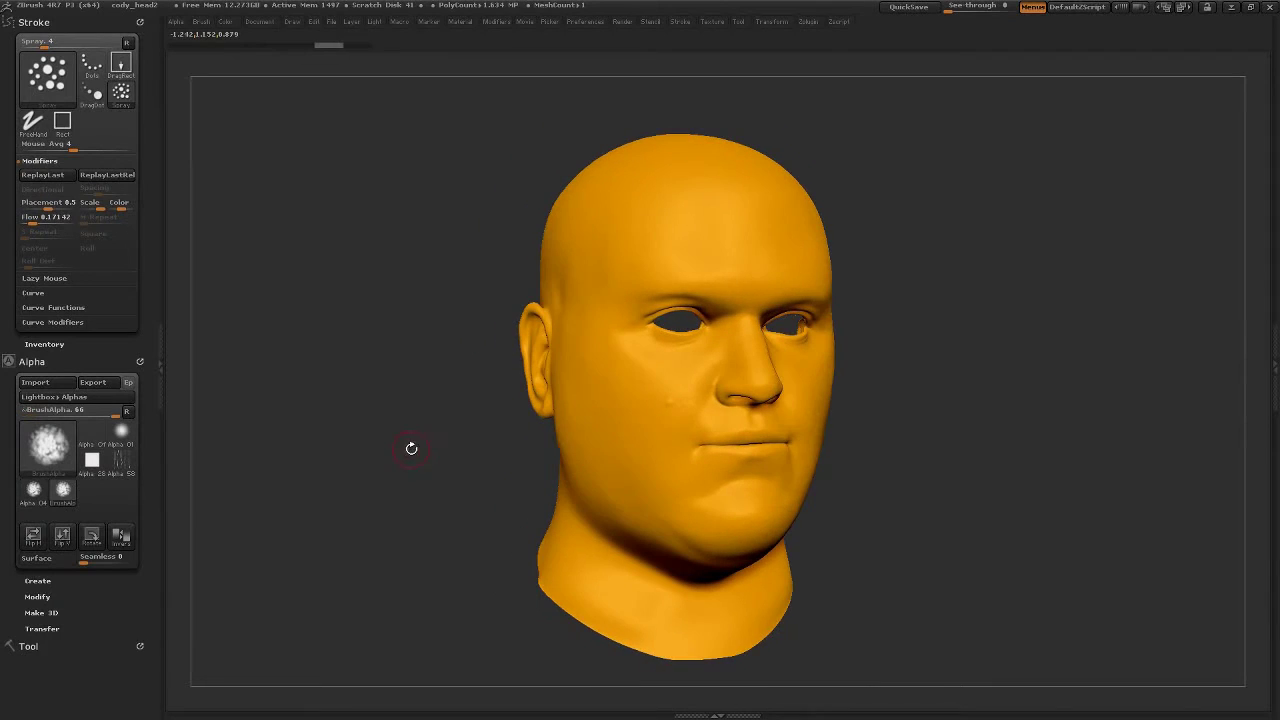
# - Spray red blotches over cheeks, scalp and neck, with purple-blue around the jaw and chin
pyautogui.moveTo(465, 509); pyautogui.dragTo(447, 467)
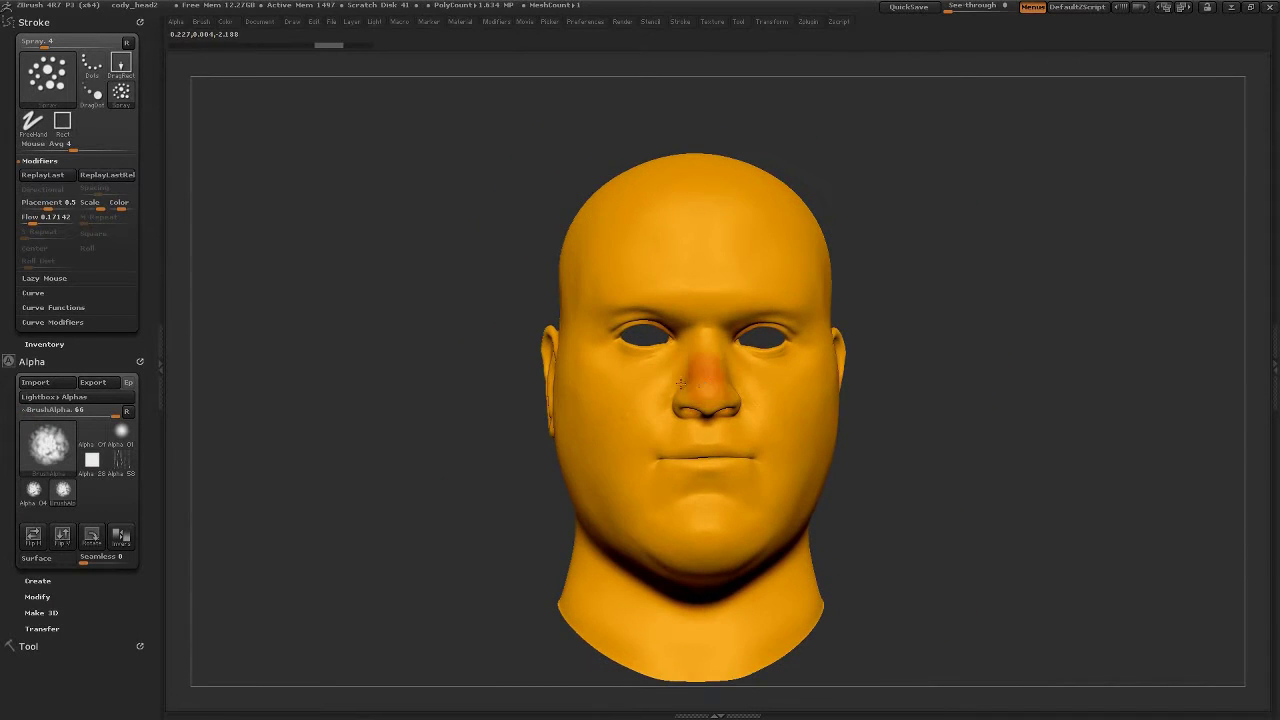
pyautogui.moveTo(681, 383)
pyautogui.mouseDown()
pyautogui.moveTo(906, 505)
pyautogui.moveTo(583, 482)
pyautogui.moveTo(752, 355)
pyautogui.mouseUp()
pyautogui.moveTo(886, 392)
pyautogui.mouseDown()
pyautogui.moveTo(972, 336)
pyautogui.moveTo(669, 449)
pyautogui.moveTo(721, 551)
pyautogui.moveTo(565, 559)
pyautogui.mouseUp()
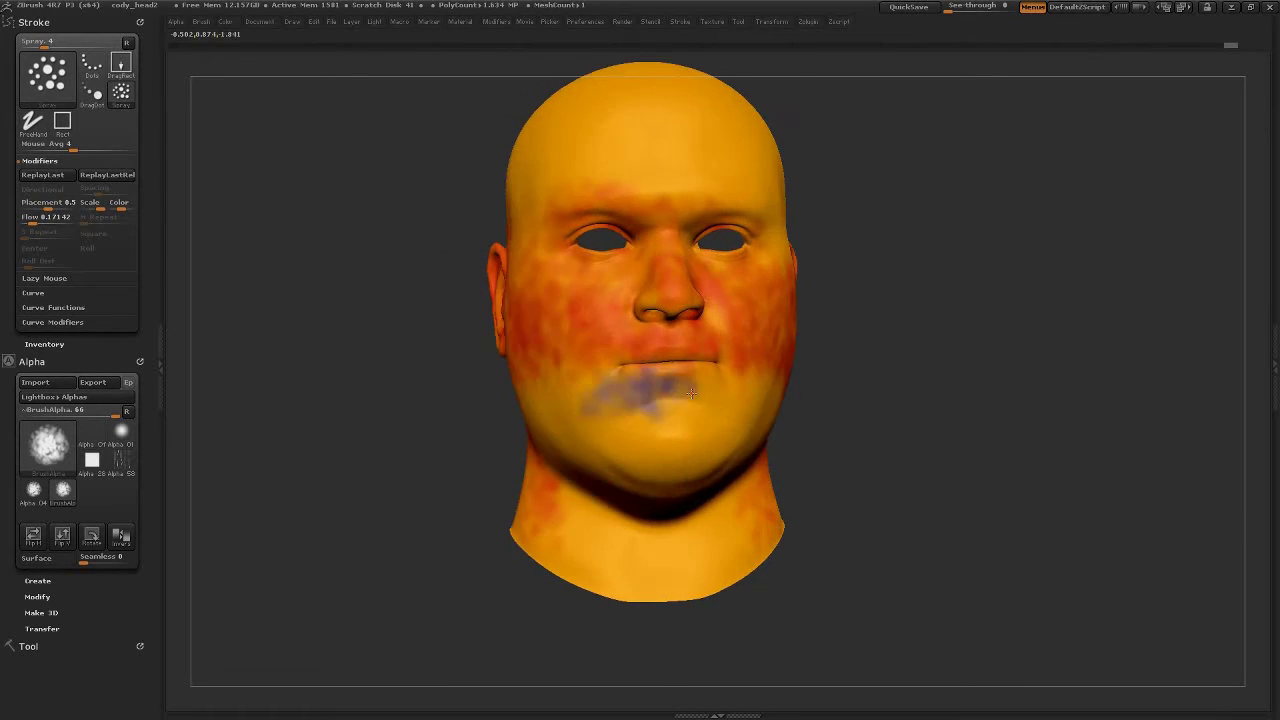
pyautogui.moveTo(691, 393)
pyautogui.mouseDown()
pyautogui.moveTo(576, 516)
pyautogui.moveTo(707, 404)
pyautogui.moveTo(625, 493)
pyautogui.mouseUp()
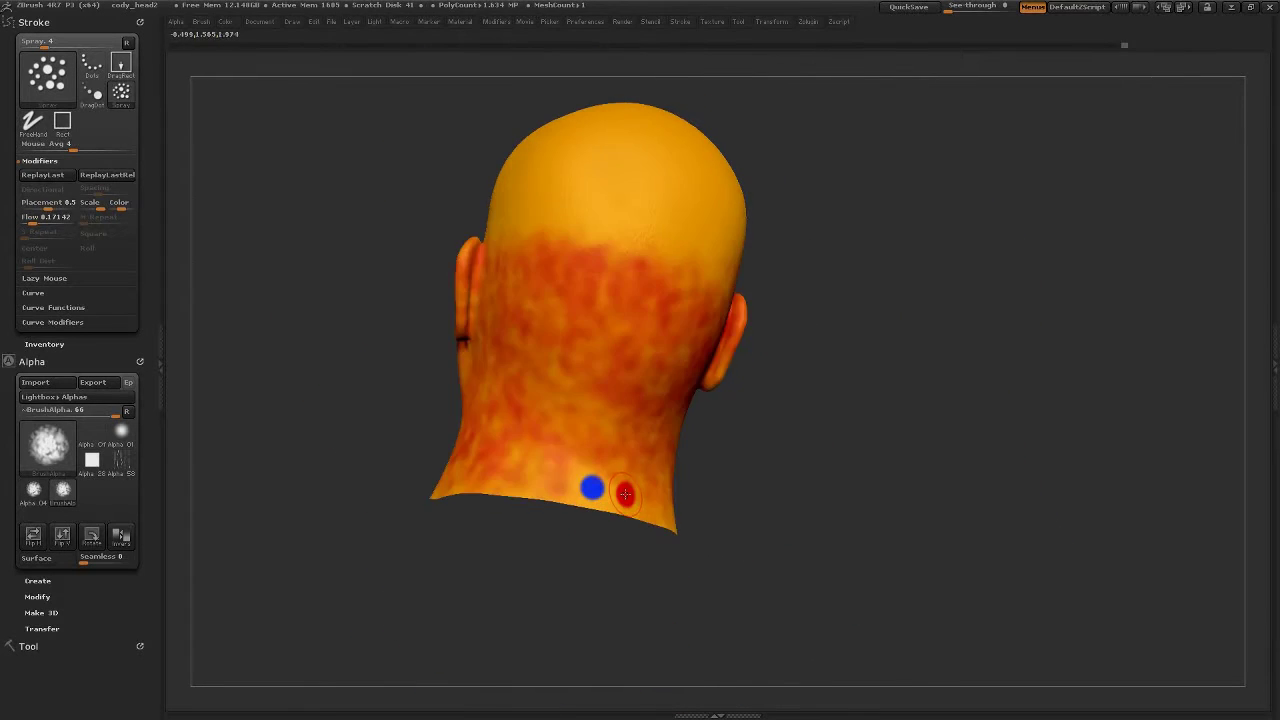
pyautogui.moveTo(511, 460)
pyautogui.mouseDown()
pyautogui.moveTo(582, 481)
pyautogui.moveTo(890, 431)
pyautogui.moveTo(688, 272)
pyautogui.moveTo(882, 264)
pyautogui.moveTo(598, 330)
pyautogui.moveTo(772, 181)
pyautogui.moveTo(497, 430)
pyautogui.moveTo(646, 425)
pyautogui.mouseUp()
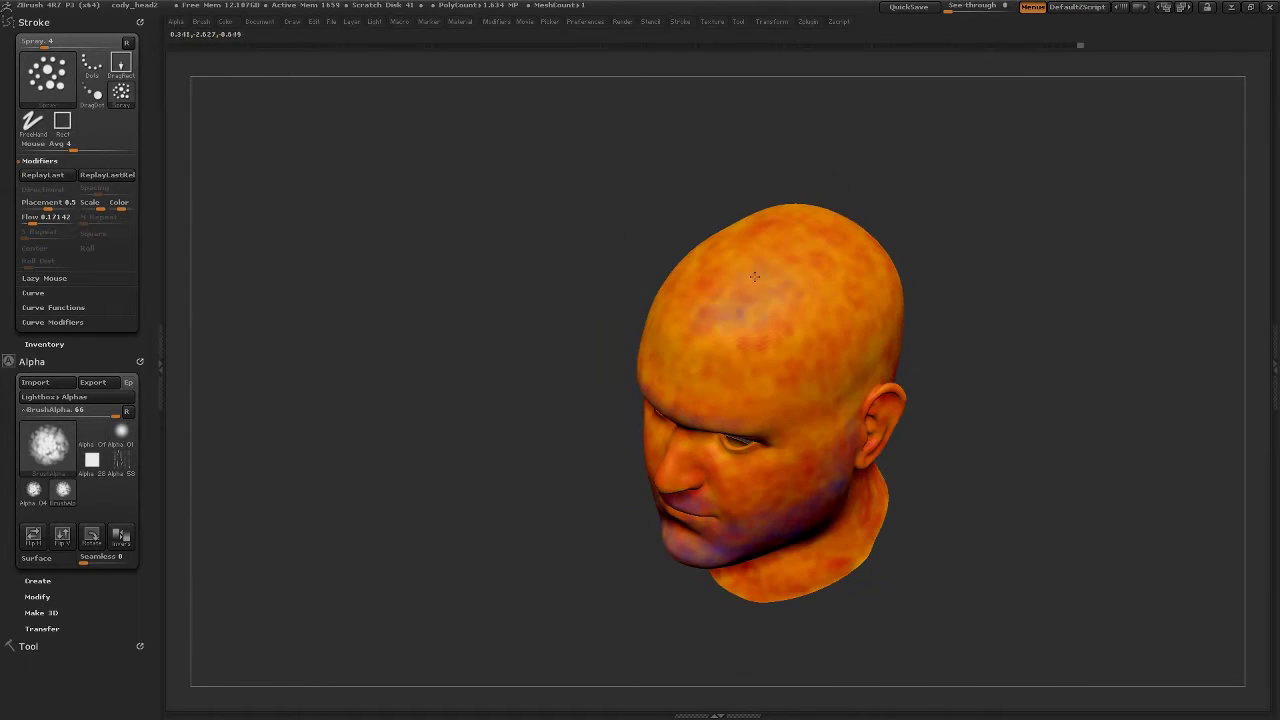
pyautogui.moveTo(767, 252)
pyautogui.mouseDown()
pyautogui.moveTo(591, 466)
pyautogui.moveTo(667, 435)
pyautogui.mouseUp()
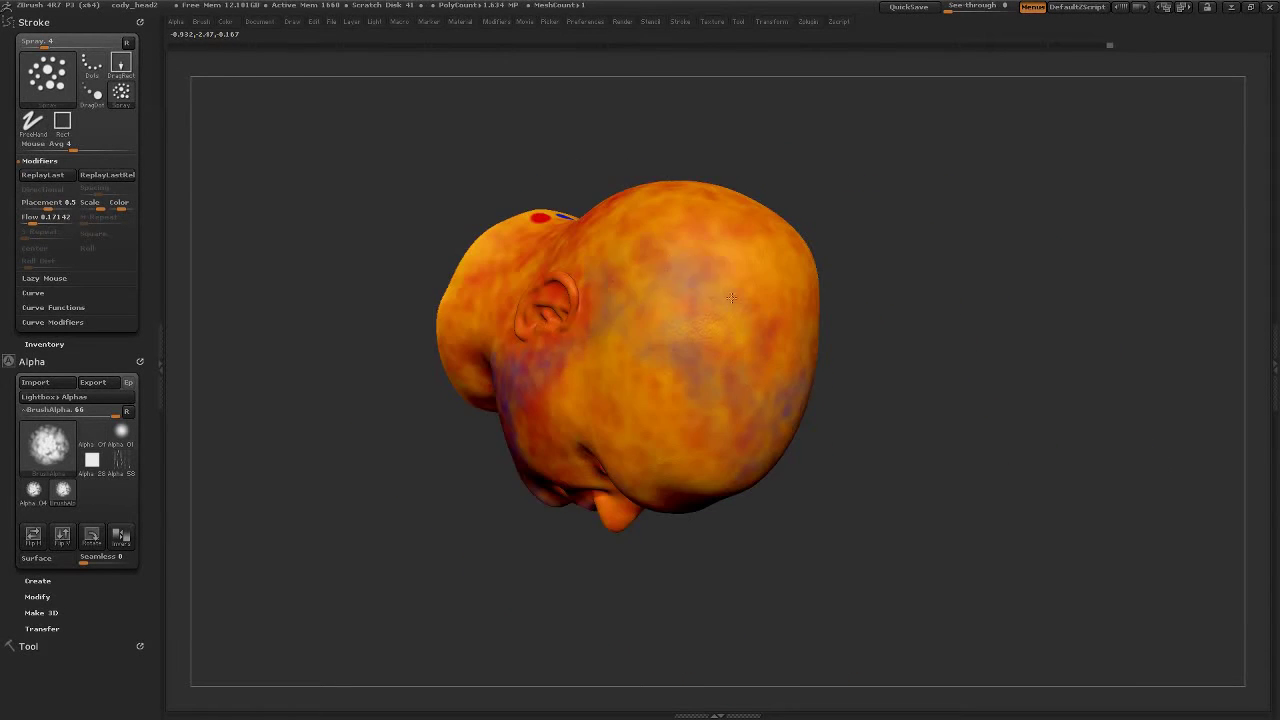
pyautogui.moveTo(731, 298)
pyautogui.mouseDown()
pyautogui.moveTo(976, 353)
pyautogui.moveTo(593, 523)
pyautogui.mouseUp()
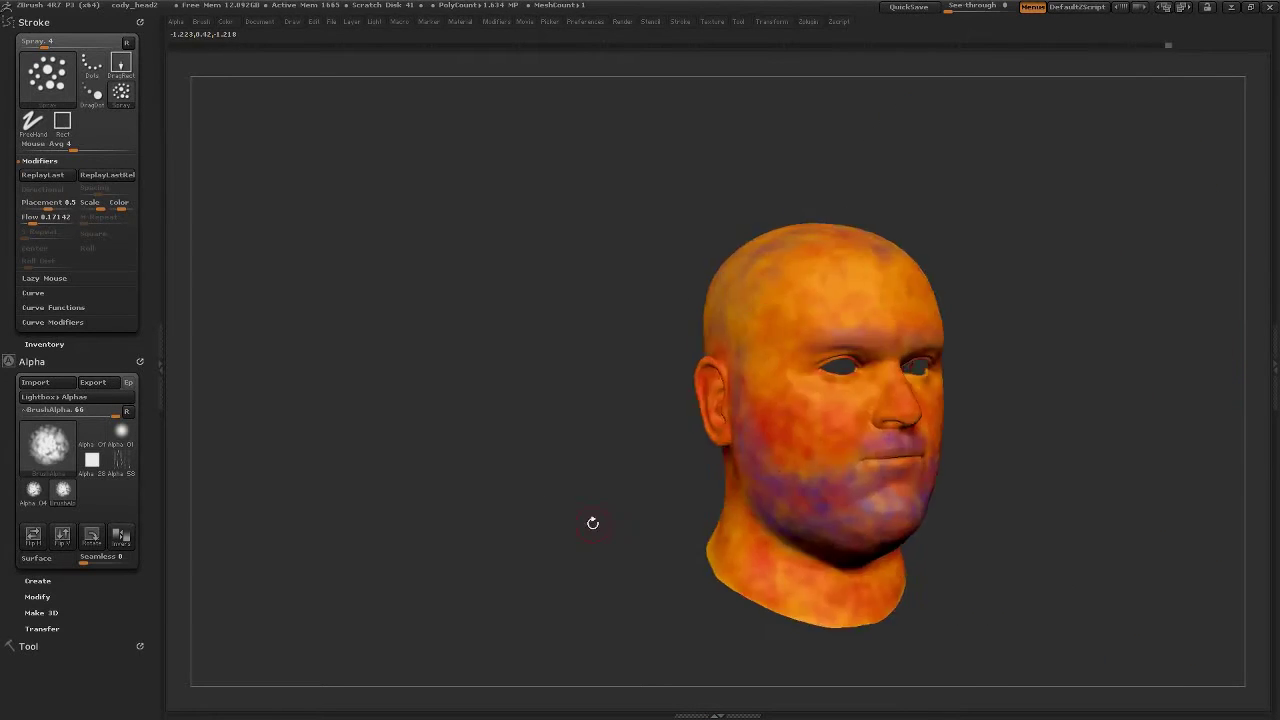
pyautogui.moveTo(817, 420)
pyautogui.mouseDown()
pyautogui.moveTo(771, 406)
pyautogui.moveTo(577, 523)
pyautogui.moveTo(700, 520)
pyautogui.mouseUp()
# - Switch to Alpha 08 and spray varied colour over the face
pyautogui.click(47, 443)
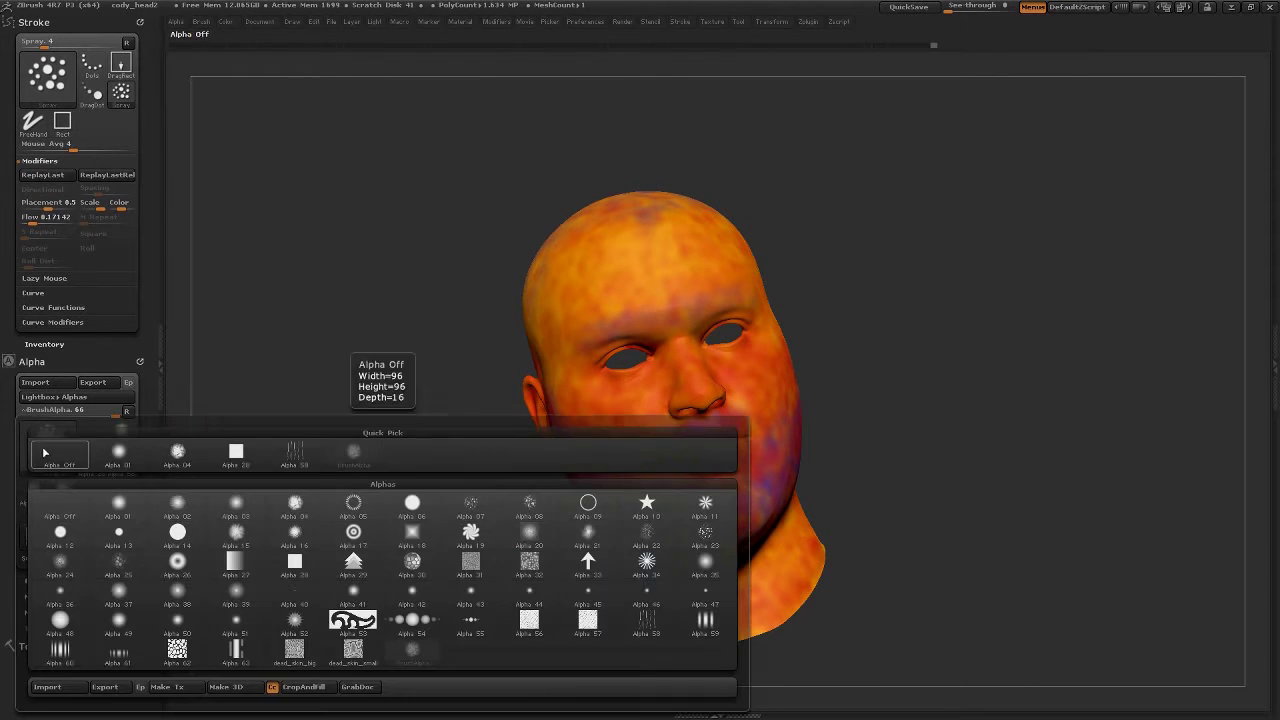
pyautogui.click(533, 510)
pyautogui.moveTo(533, 510)
pyautogui.mouseDown()
pyautogui.moveTo(664, 343)
pyautogui.moveTo(837, 369)
pyautogui.moveTo(694, 405)
pyautogui.mouseUp()
pyautogui.moveTo(851, 416)
pyautogui.mouseDown()
pyautogui.moveTo(630, 333)
pyautogui.moveTo(767, 417)
pyautogui.mouseUp()
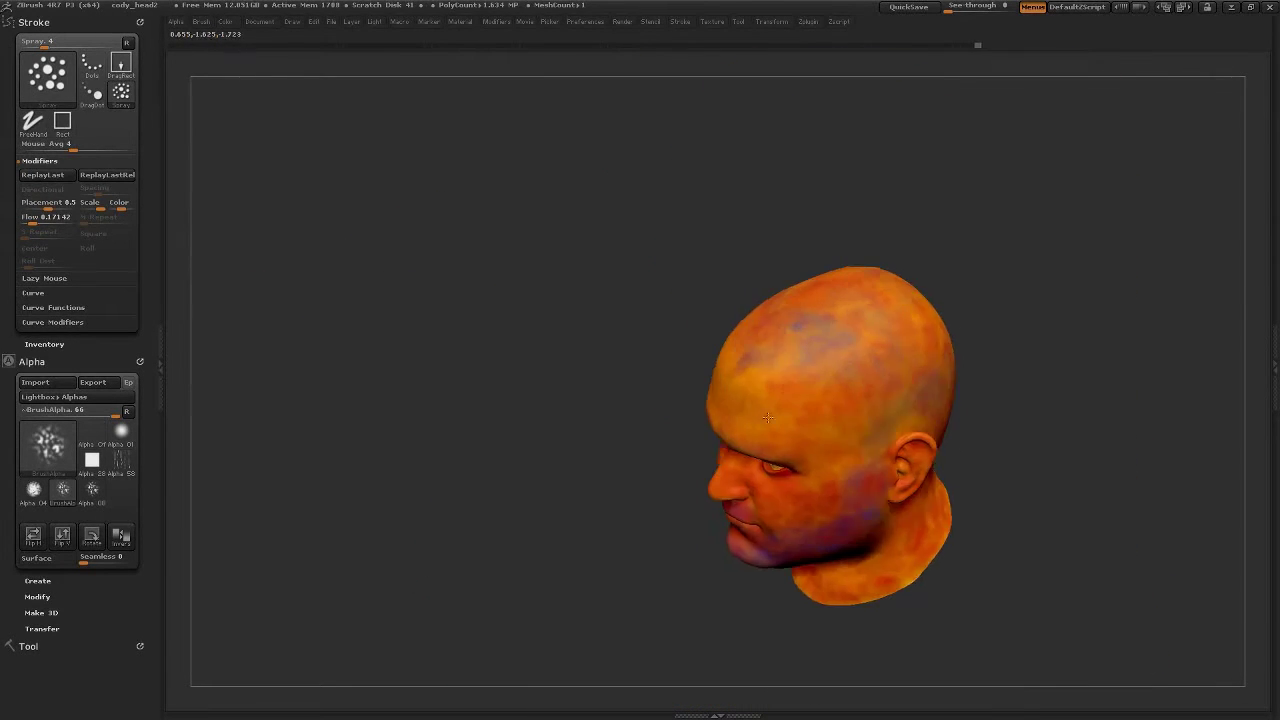
pyautogui.moveTo(757, 295)
pyautogui.mouseDown()
pyautogui.moveTo(350, 277)
pyautogui.moveTo(507, 268)
pyautogui.mouseUp()
pyautogui.moveTo(589, 481)
pyautogui.mouseDown()
pyautogui.moveTo(702, 417)
pyautogui.moveTo(560, 480)
pyautogui.mouseUp()
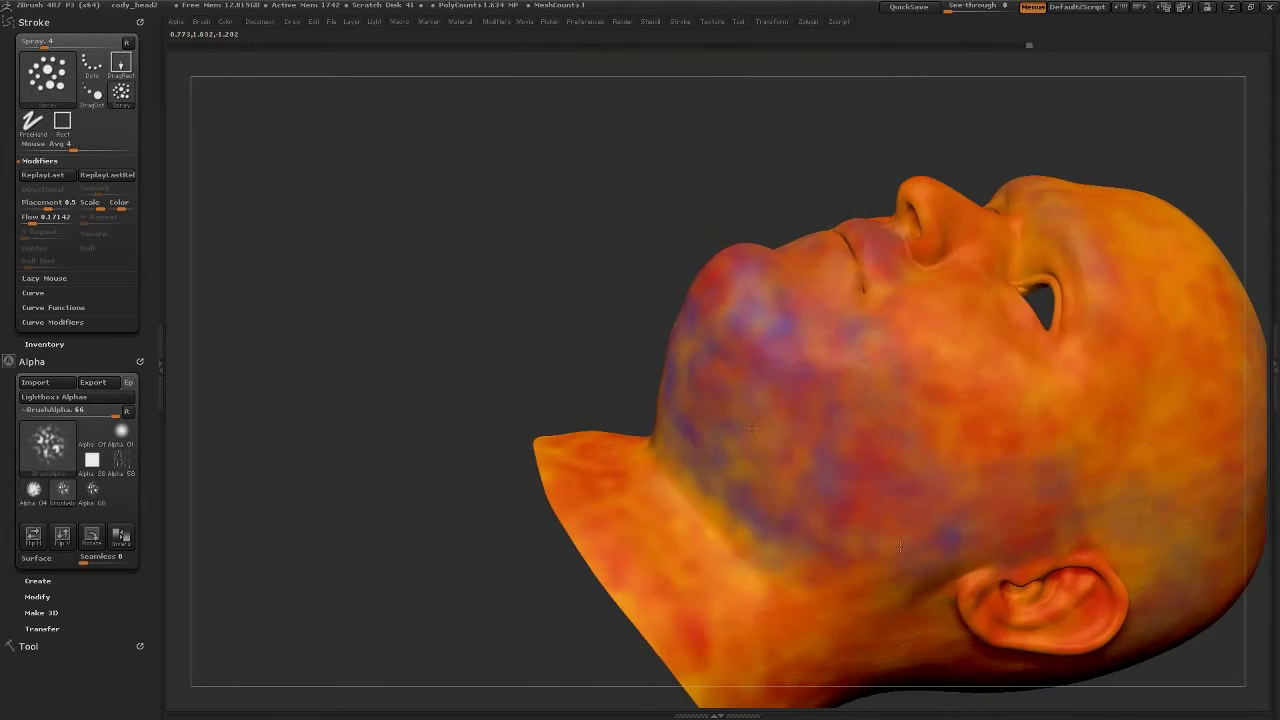
# - Spray warmer mottling over the back of the skull, scalp and neck
pyautogui.moveTo(553, 561); pyautogui.dragTo(713, 447)
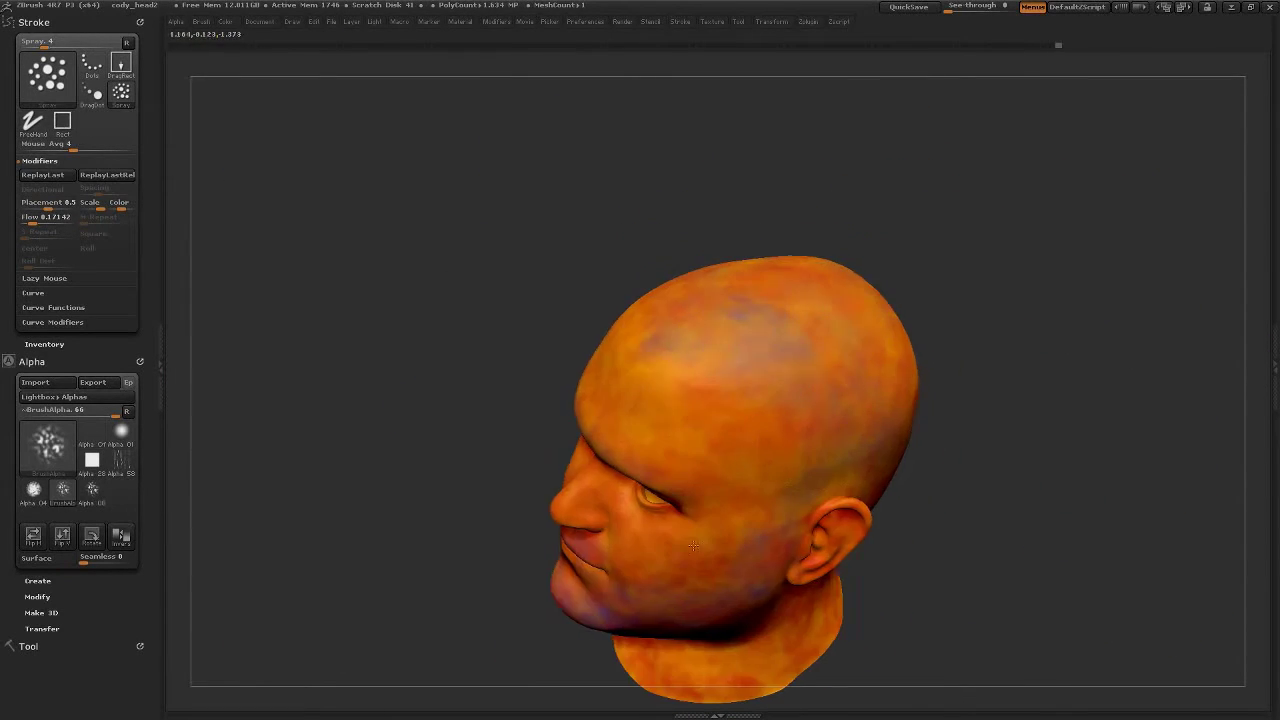
pyautogui.moveTo(693, 545); pyautogui.dragTo(833, 450)
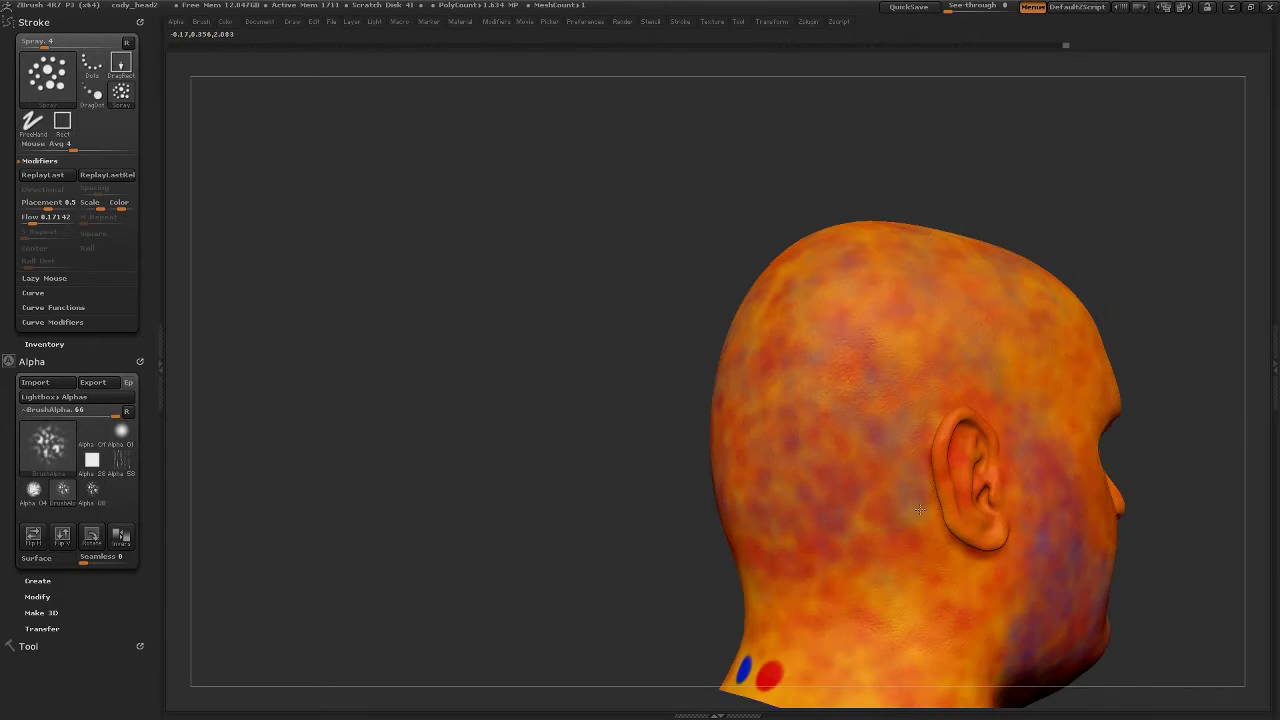
pyautogui.moveTo(919, 510)
pyautogui.mouseDown()
pyautogui.moveTo(735, 442)
pyautogui.moveTo(697, 525)
pyautogui.moveTo(863, 372)
pyautogui.mouseUp()
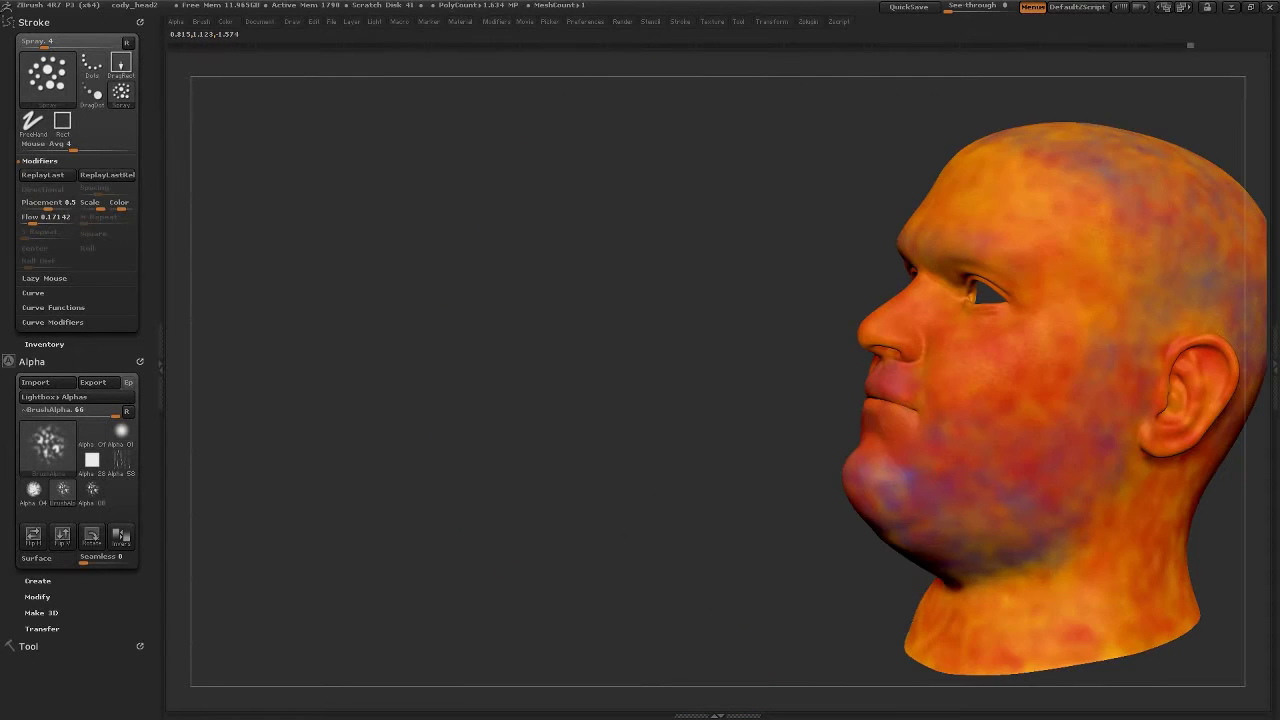
pyautogui.moveTo(776, 401)
pyautogui.mouseDown()
pyautogui.moveTo(1004, 509)
pyautogui.moveTo(872, 307)
pyautogui.moveTo(526, 402)
pyautogui.moveTo(538, 488)
pyautogui.moveTo(697, 383)
pyautogui.mouseUp()
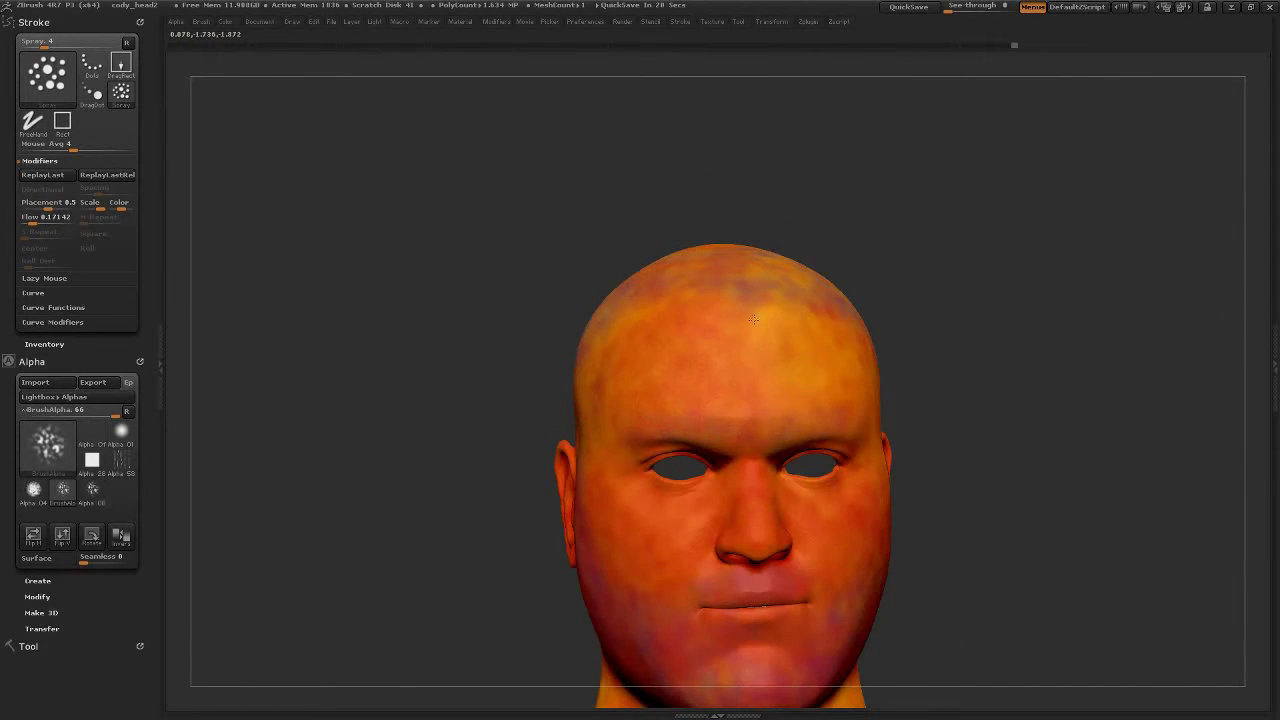
pyautogui.moveTo(754, 319)
pyautogui.mouseDown()
pyautogui.moveTo(656, 359)
pyautogui.moveTo(720, 497)
pyautogui.moveTo(506, 459)
pyautogui.mouseUp()
pyautogui.moveTo(691, 434); pyautogui.dragTo(705, 481)
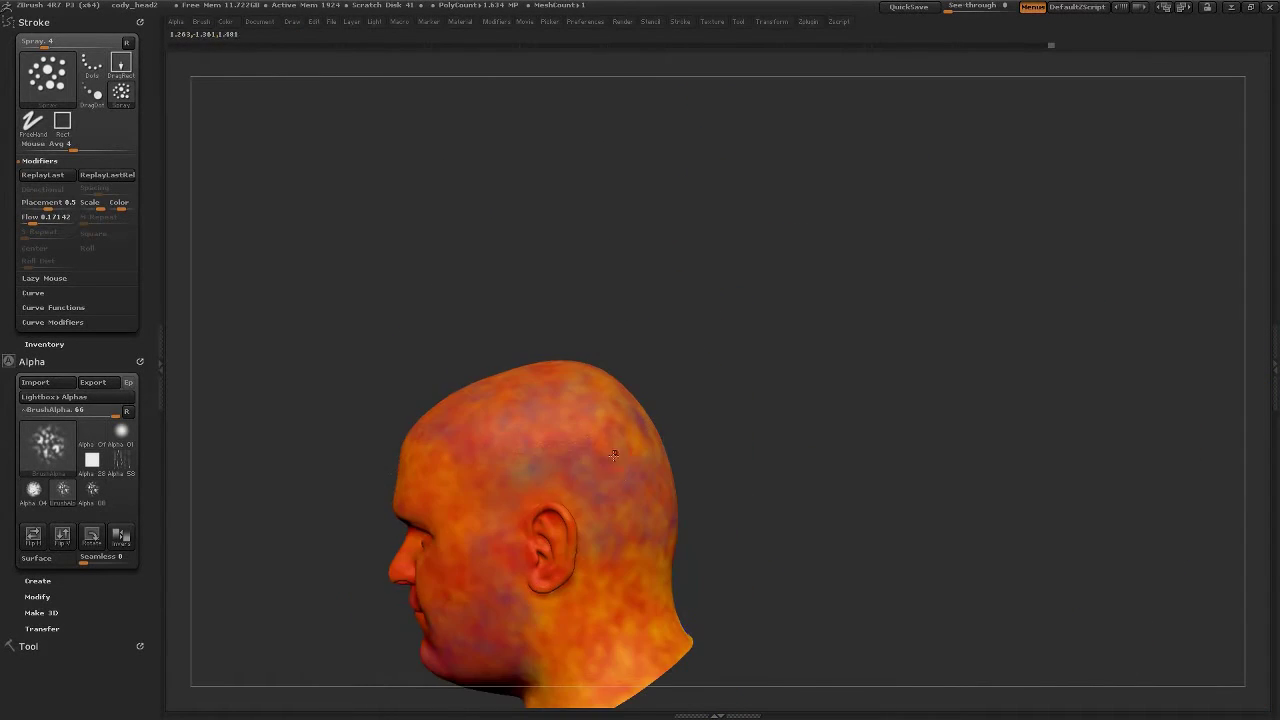
pyautogui.moveTo(791, 409); pyautogui.dragTo(781, 425)
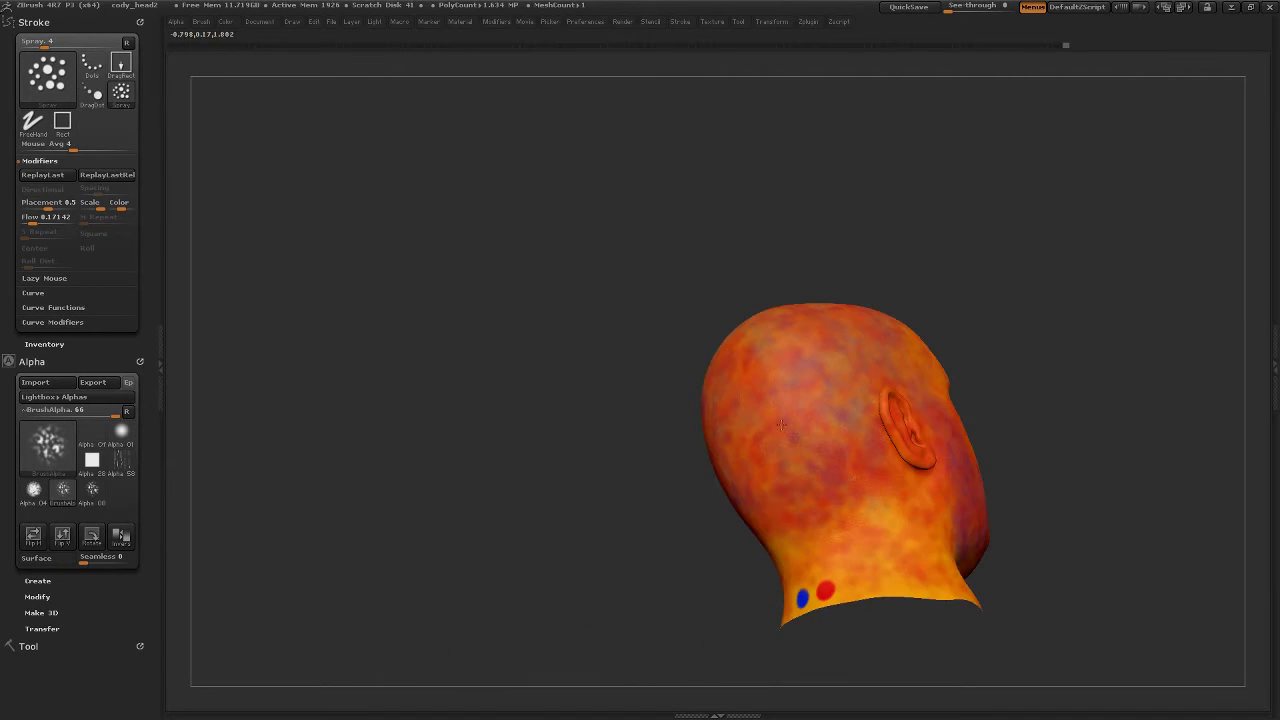
pyautogui.moveTo(935, 506); pyautogui.dragTo(957, 316)
# - Spray even orange over the cheeks, chin and jaw underside to soften the mottling
pyautogui.moveTo(920, 594)
pyautogui.mouseDown()
pyautogui.moveTo(465, 502)
pyautogui.moveTo(430, 462)
pyautogui.moveTo(586, 569)
pyautogui.mouseUp()
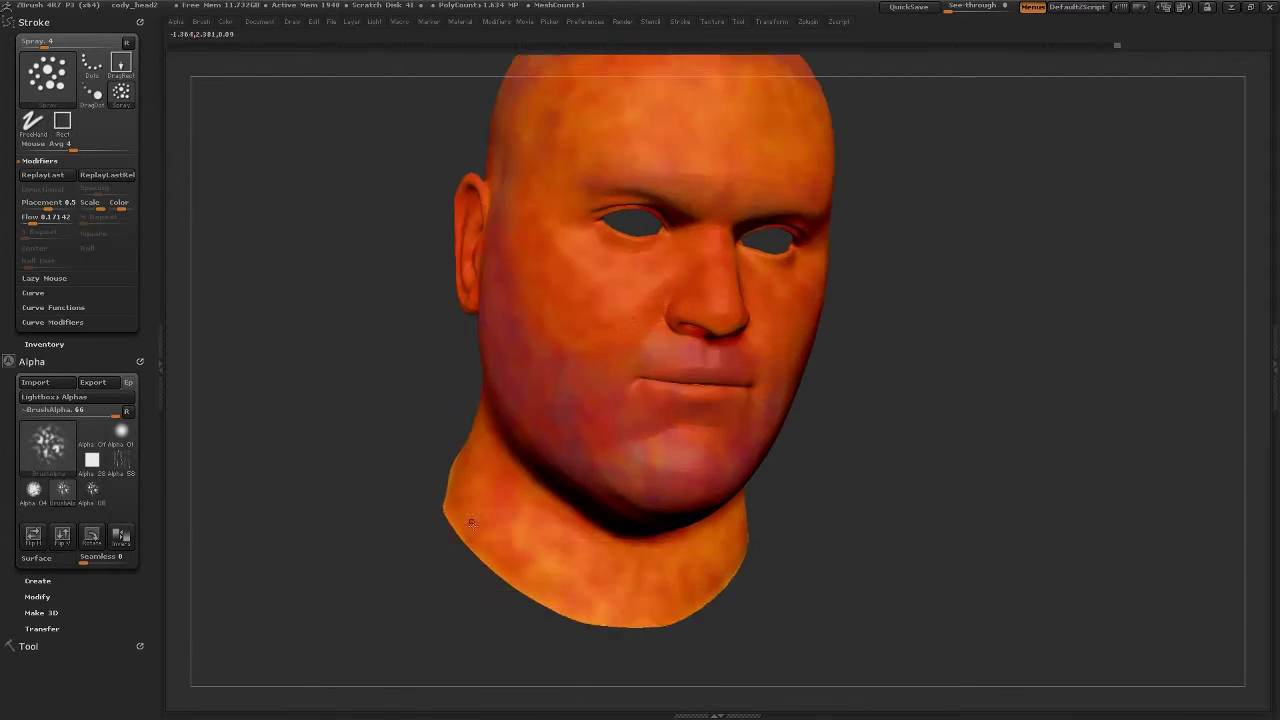
pyautogui.moveTo(767, 578)
pyautogui.mouseDown()
pyautogui.moveTo(893, 492)
pyautogui.moveTo(519, 420)
pyautogui.mouseUp()
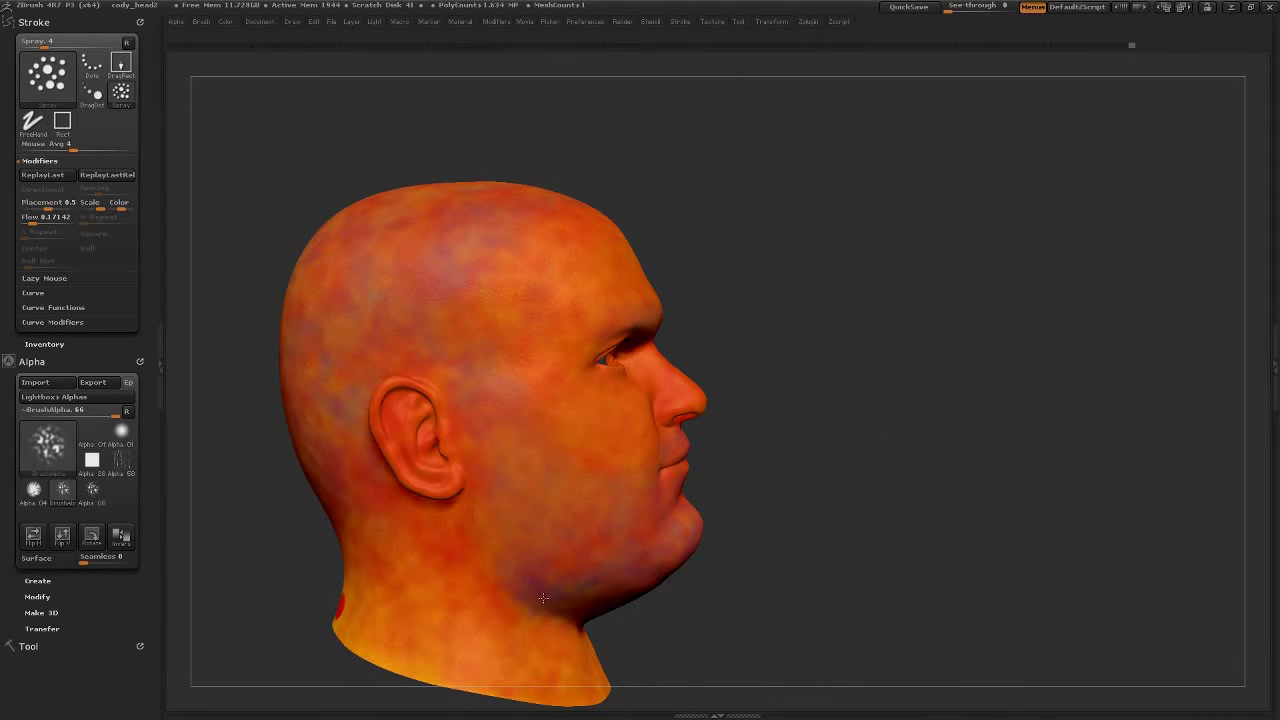
pyautogui.moveTo(542, 598); pyautogui.dragTo(680, 537)
pyautogui.moveTo(560, 564); pyautogui.dragTo(560, 473)
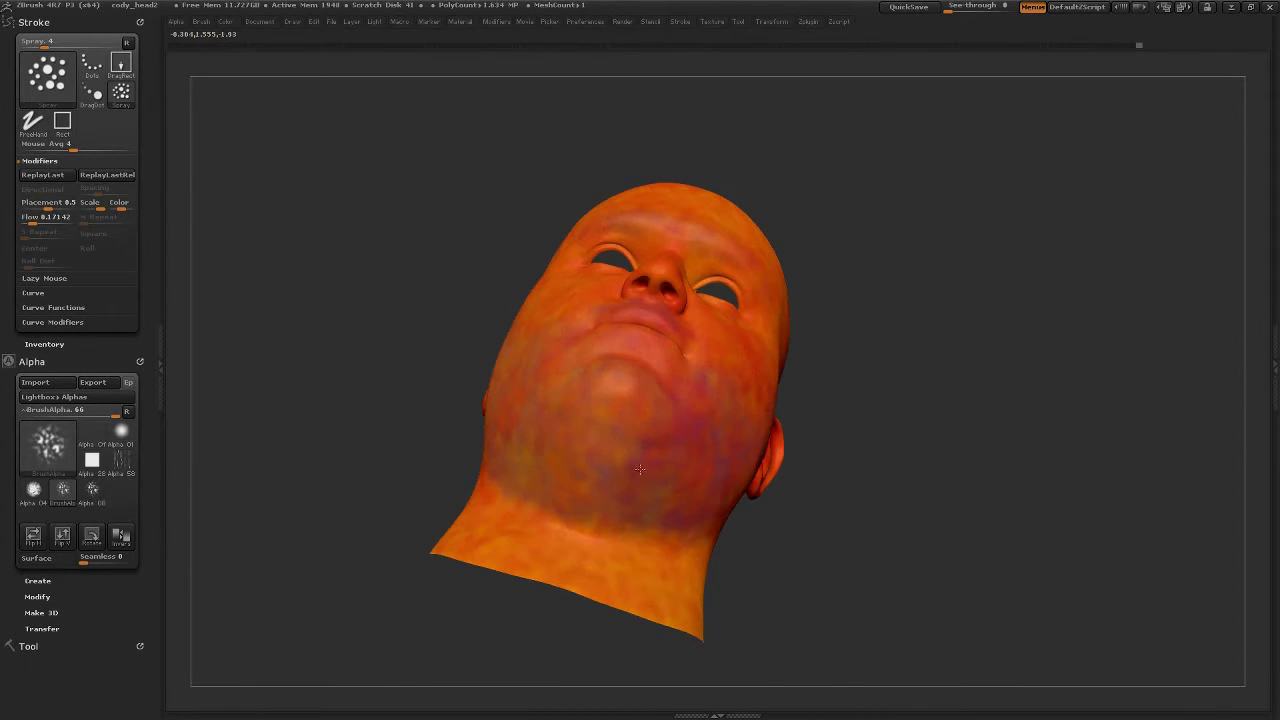
pyautogui.moveTo(640, 469); pyautogui.dragTo(741, 402)
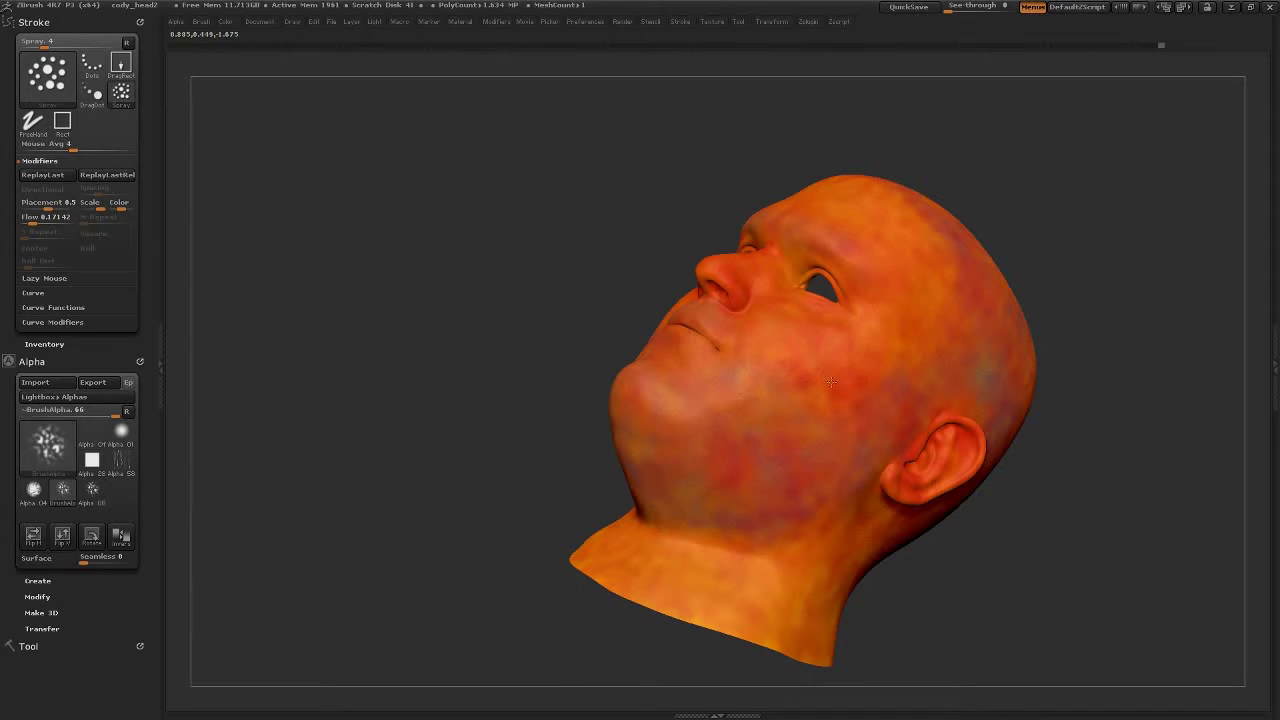
pyautogui.moveTo(706, 524); pyautogui.dragTo(521, 388)
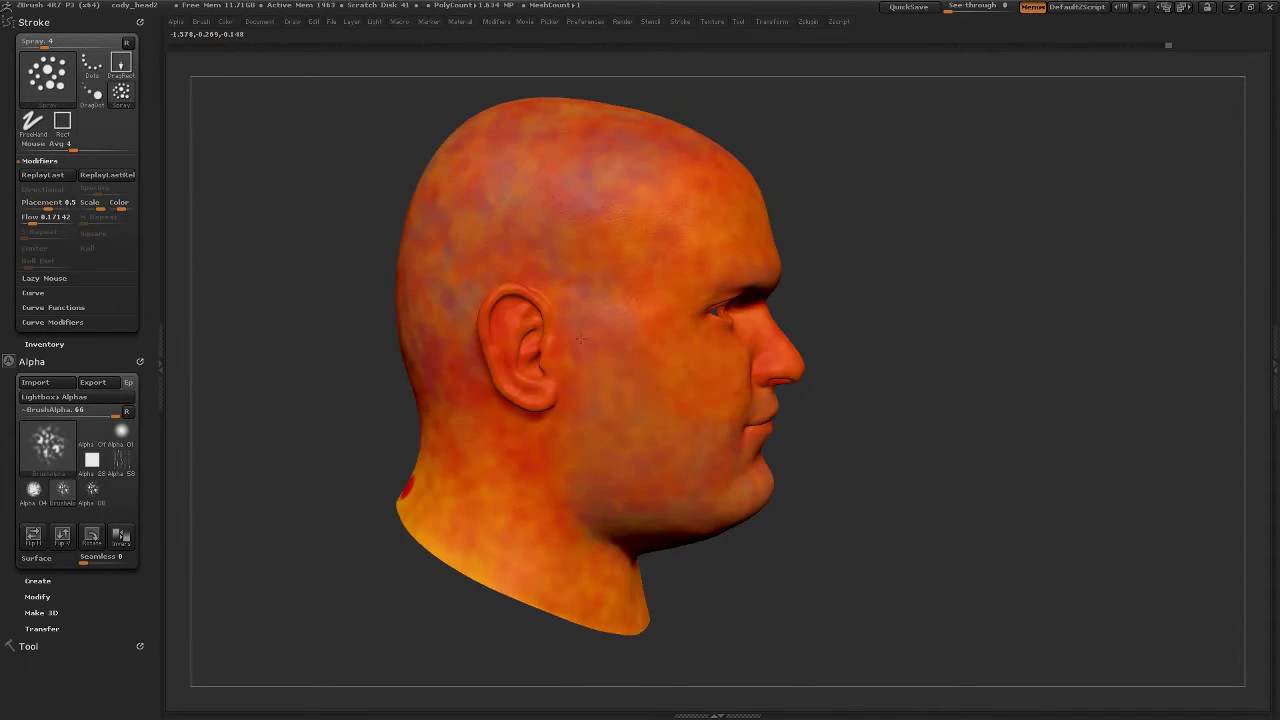
pyautogui.moveTo(645, 517); pyautogui.dragTo(444, 399)
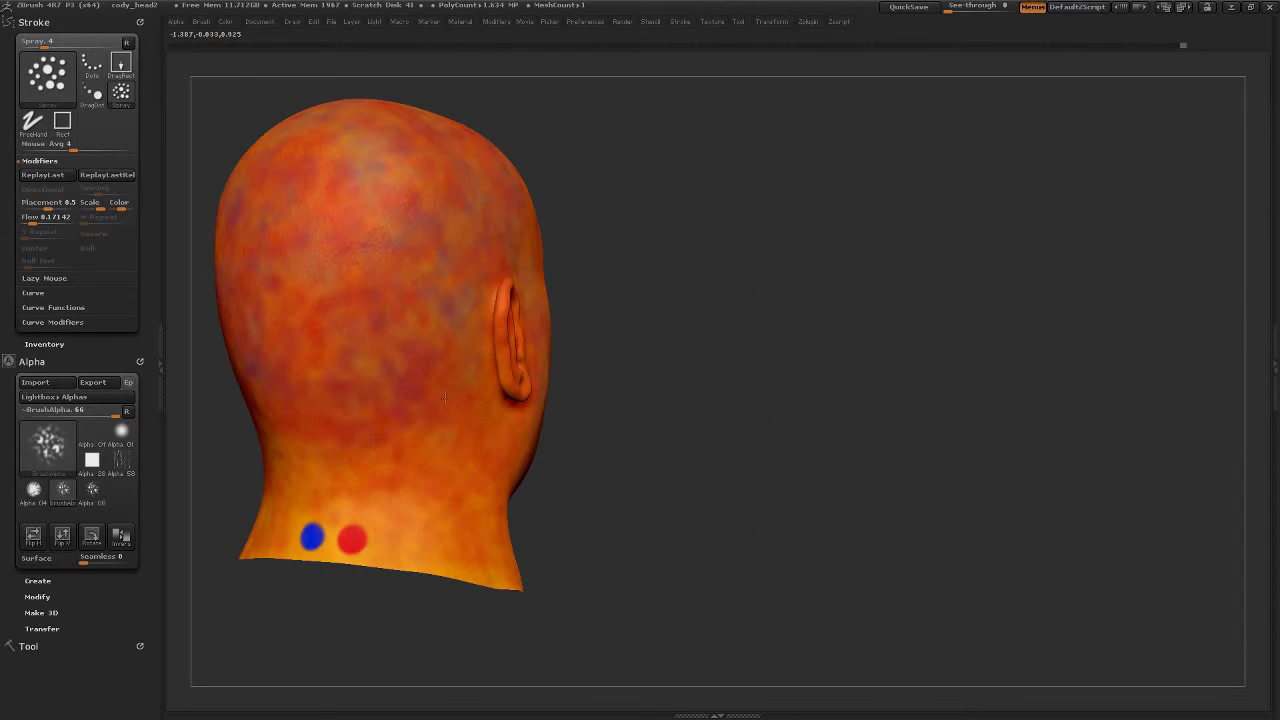
pyautogui.moveTo(429, 260)
pyautogui.mouseDown()
pyautogui.moveTo(517, 234)
pyautogui.moveTo(761, 395)
pyautogui.moveTo(596, 382)
pyautogui.mouseUp()
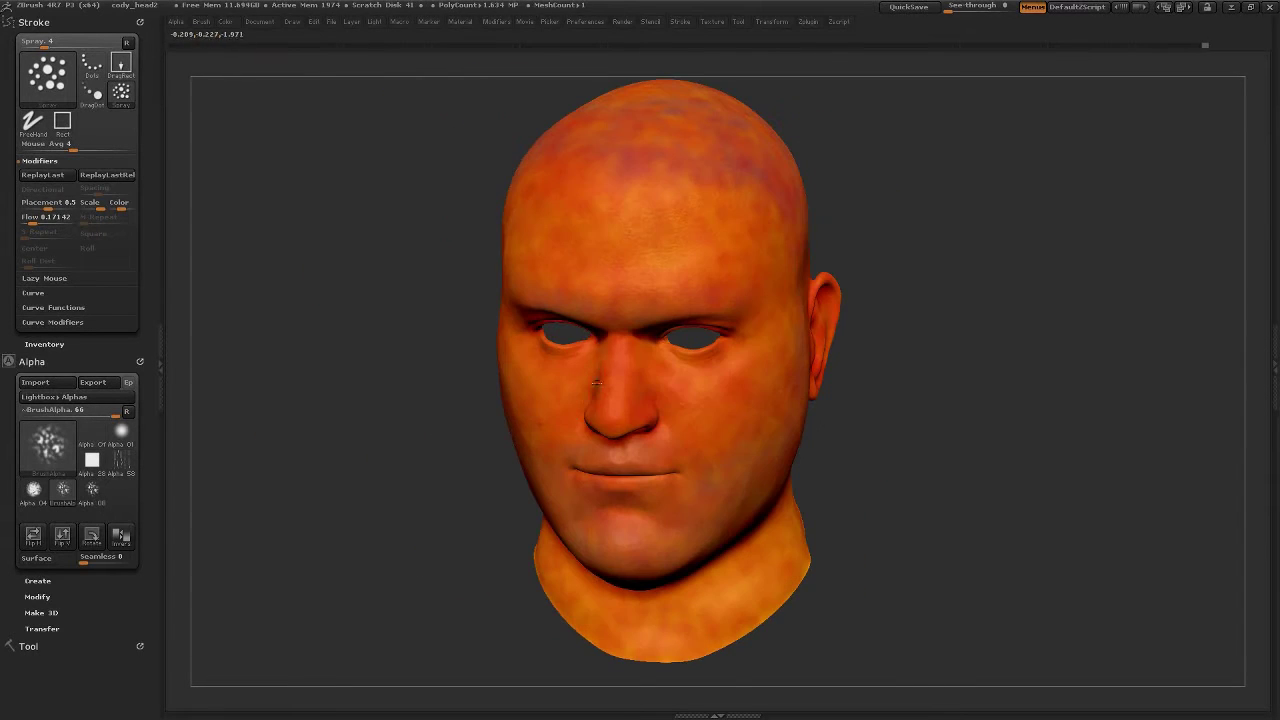
# - Even out the skin colour on the sides, back and crown of the head
pyautogui.moveTo(537, 436)
pyautogui.mouseDown()
pyautogui.moveTo(583, 525)
pyautogui.moveTo(697, 370)
pyautogui.mouseUp()
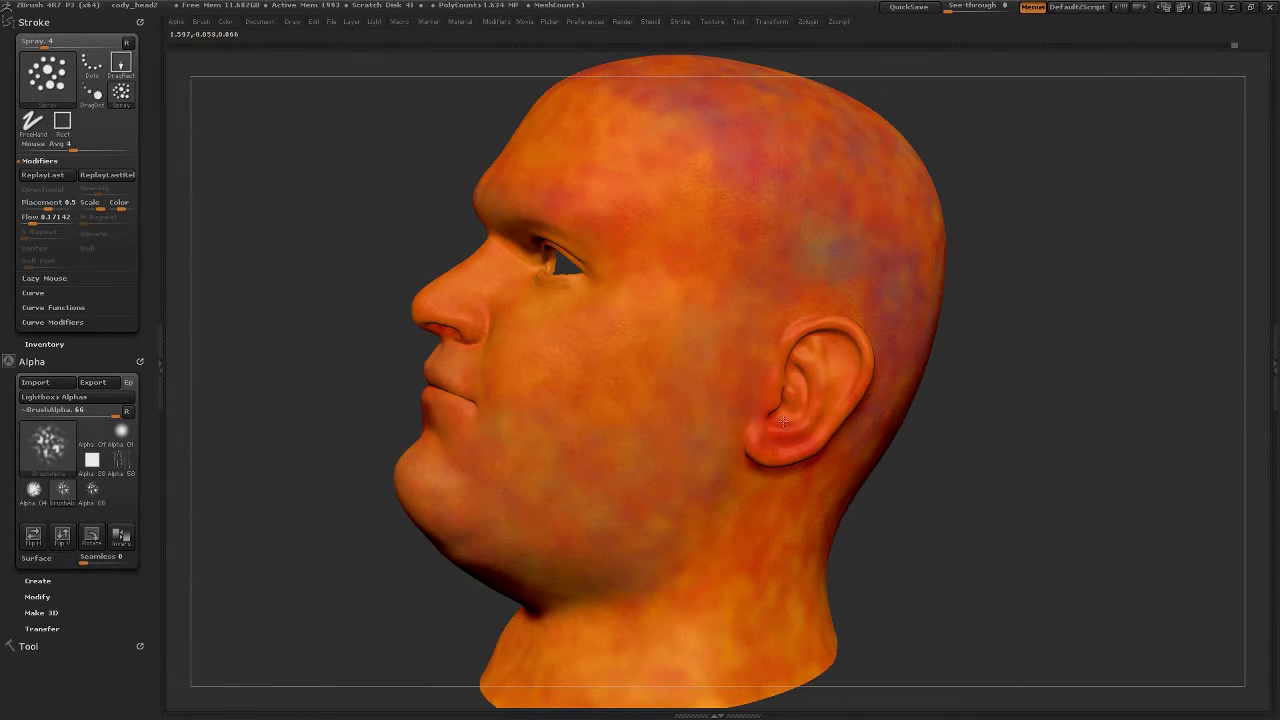
pyautogui.moveTo(793, 337)
pyautogui.mouseDown()
pyautogui.moveTo(671, 281)
pyautogui.moveTo(739, 457)
pyautogui.mouseUp()
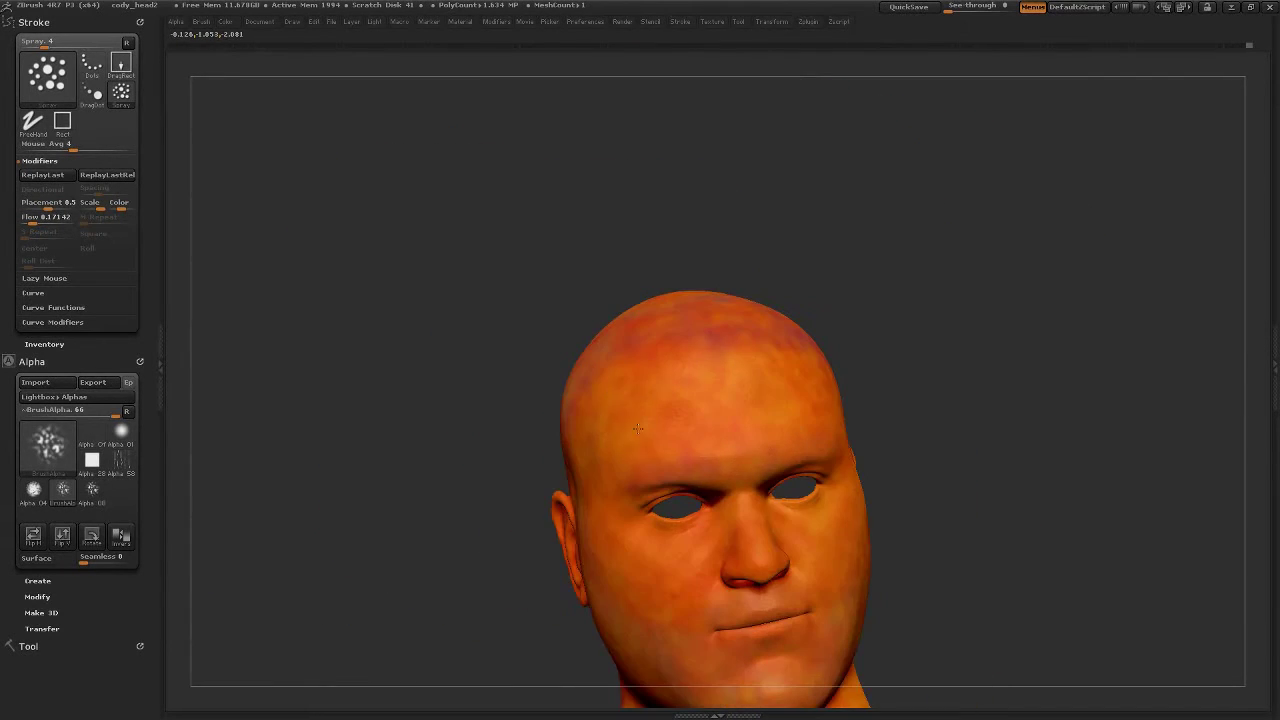
pyautogui.moveTo(638, 428); pyautogui.dragTo(981, 466)
pyautogui.moveTo(1007, 646); pyautogui.dragTo(794, 287)
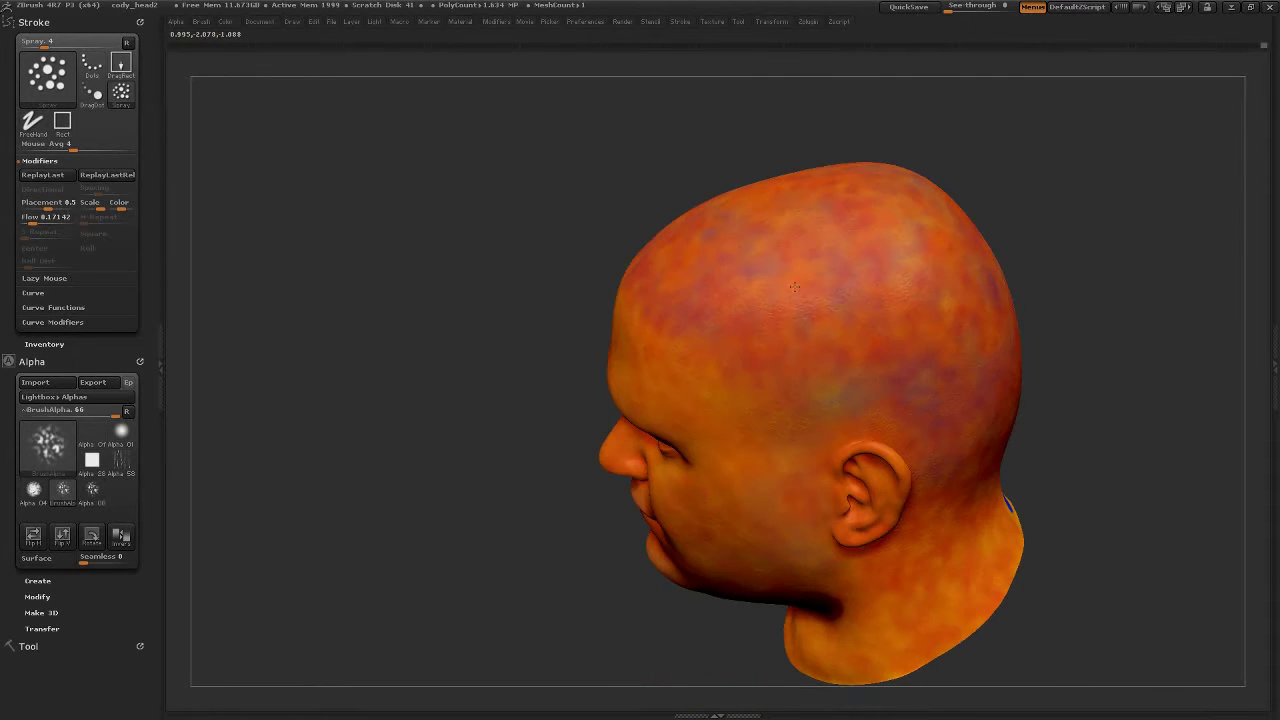
pyautogui.moveTo(851, 421)
pyautogui.mouseDown()
pyautogui.moveTo(729, 309)
pyautogui.moveTo(357, 346)
pyautogui.moveTo(799, 369)
pyautogui.mouseUp()
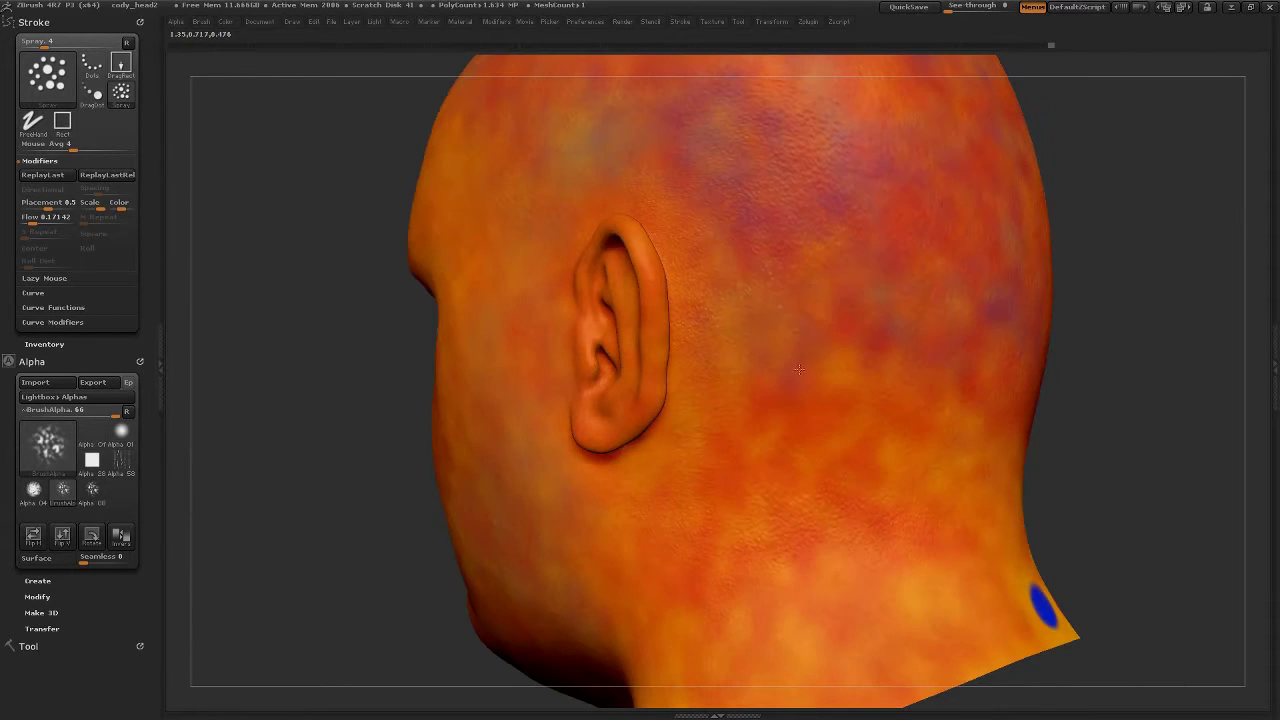
pyautogui.moveTo(1005, 293); pyautogui.dragTo(612, 450)
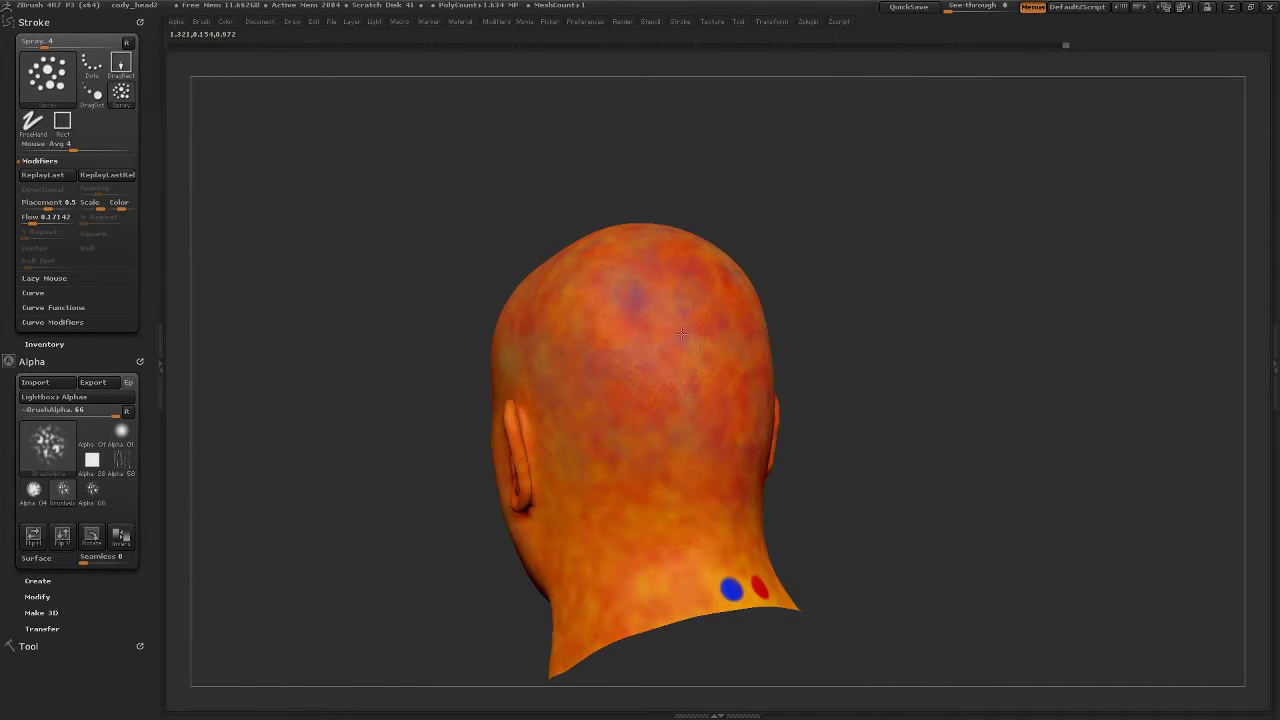
pyautogui.moveTo(716, 470); pyautogui.dragTo(764, 348)
pyautogui.moveTo(837, 334); pyautogui.dragTo(763, 368)
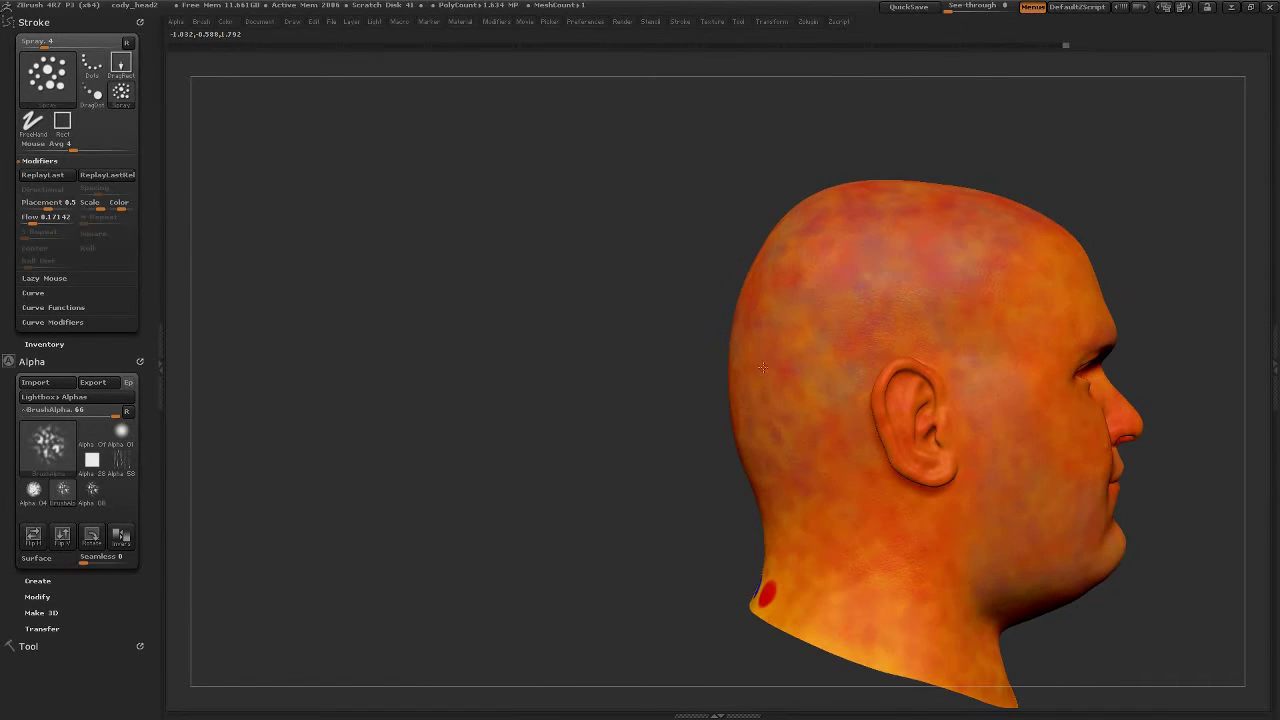
pyautogui.moveTo(935, 537); pyautogui.dragTo(625, 233)
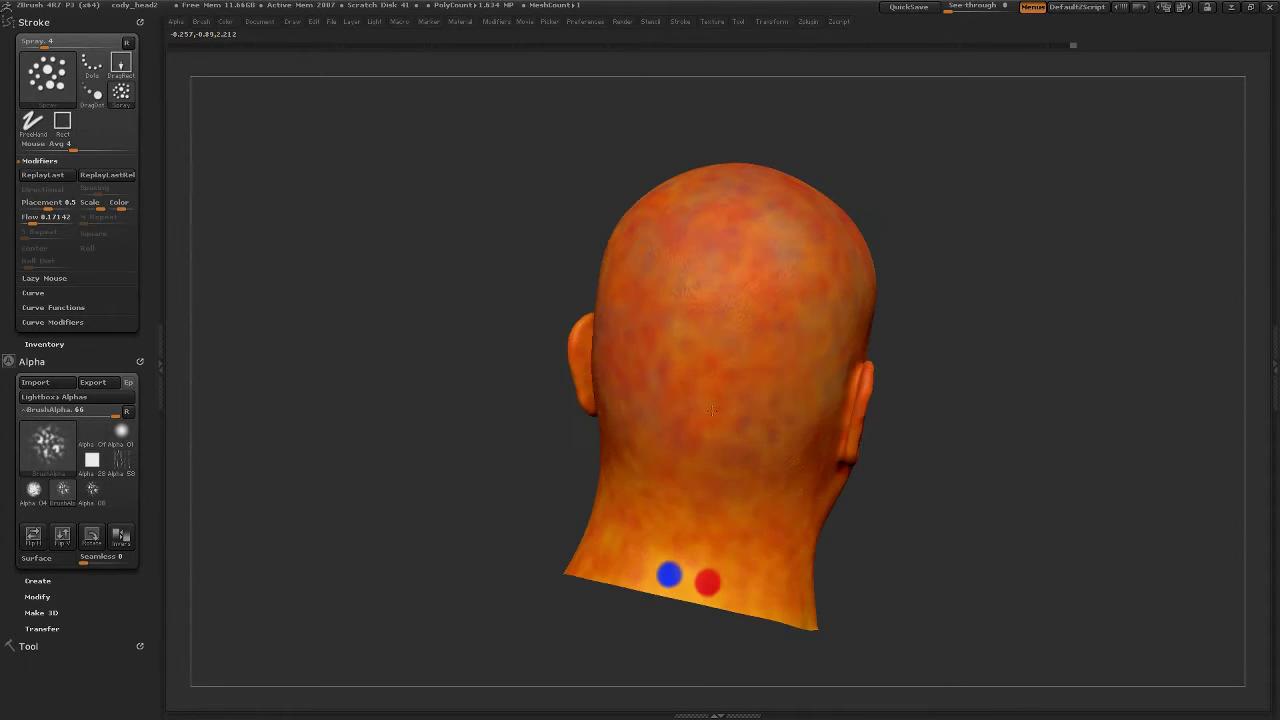
pyautogui.moveTo(585, 491)
pyautogui.mouseDown()
pyautogui.moveTo(765, 391)
pyautogui.moveTo(731, 491)
pyautogui.mouseUp()
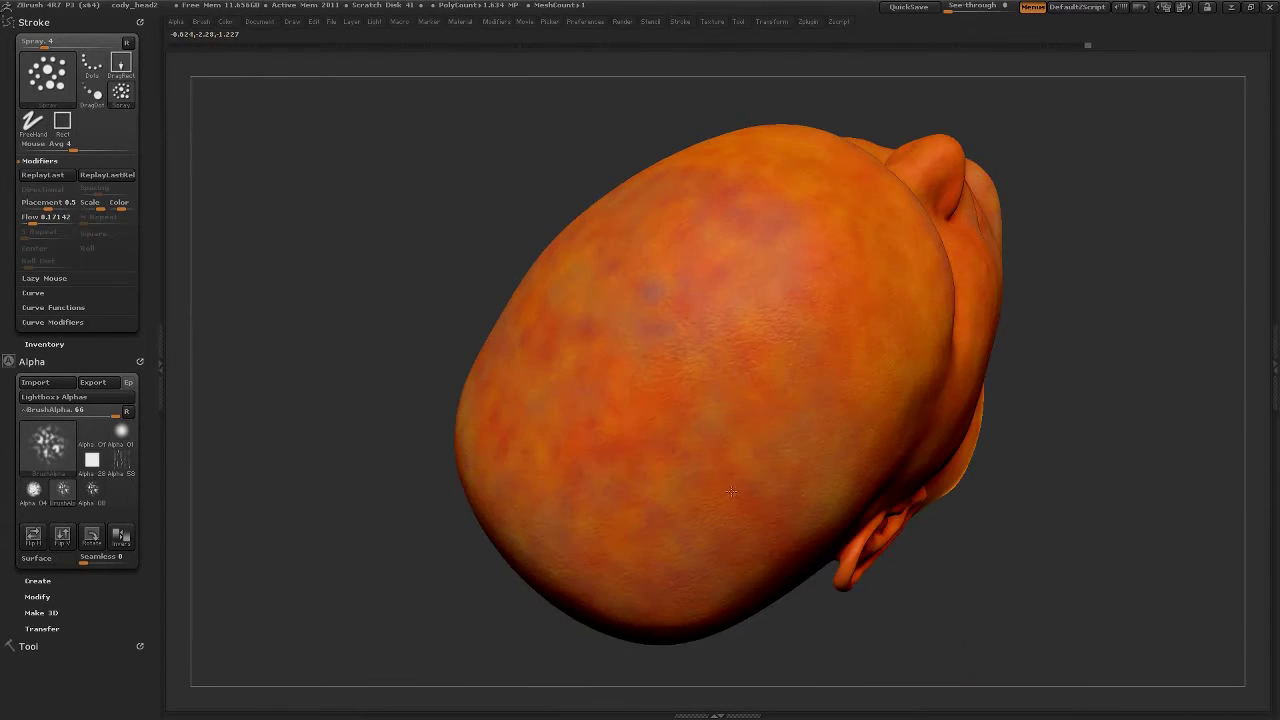
# - Blend the ears, face profile and back of the head into an even warm orange
pyautogui.moveTo(534, 349); pyautogui.dragTo(477, 404)
pyautogui.moveTo(496, 251)
pyautogui.mouseDown()
pyautogui.moveTo(578, 460)
pyautogui.moveTo(803, 520)
pyautogui.moveTo(890, 450)
pyautogui.moveTo(610, 551)
pyautogui.moveTo(885, 487)
pyautogui.mouseUp()
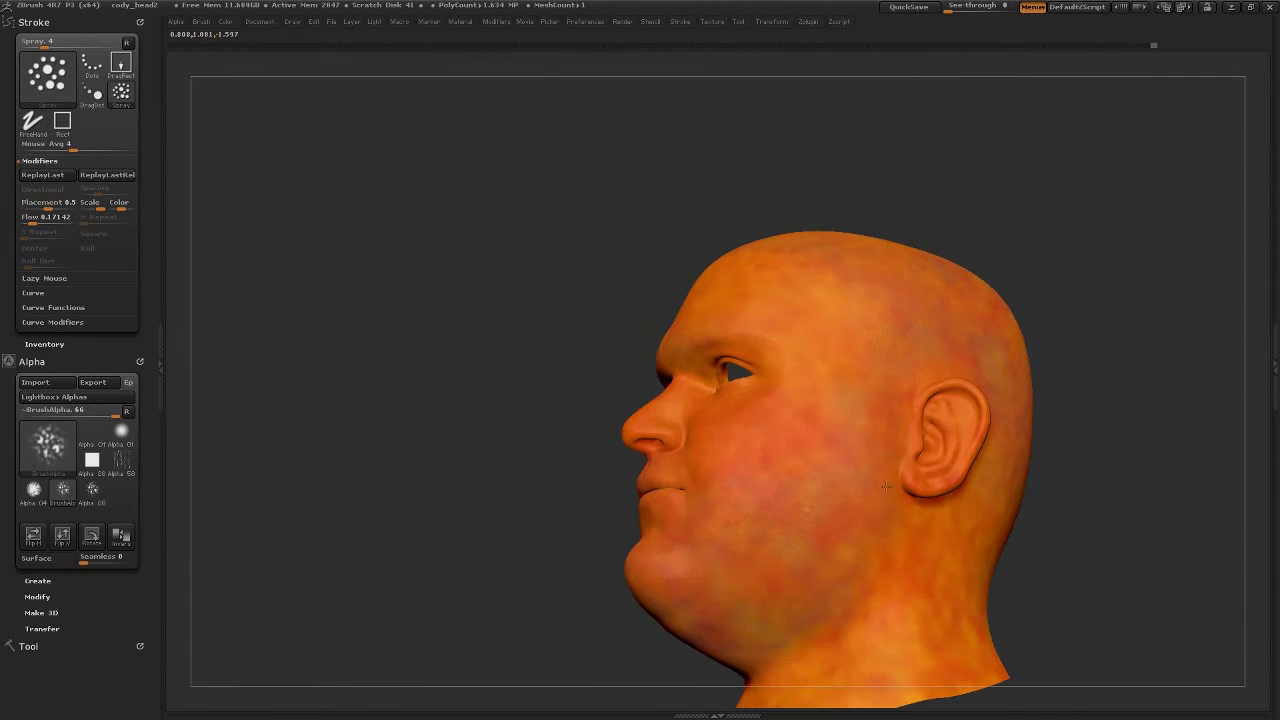
pyautogui.moveTo(793, 499); pyautogui.dragTo(595, 258)
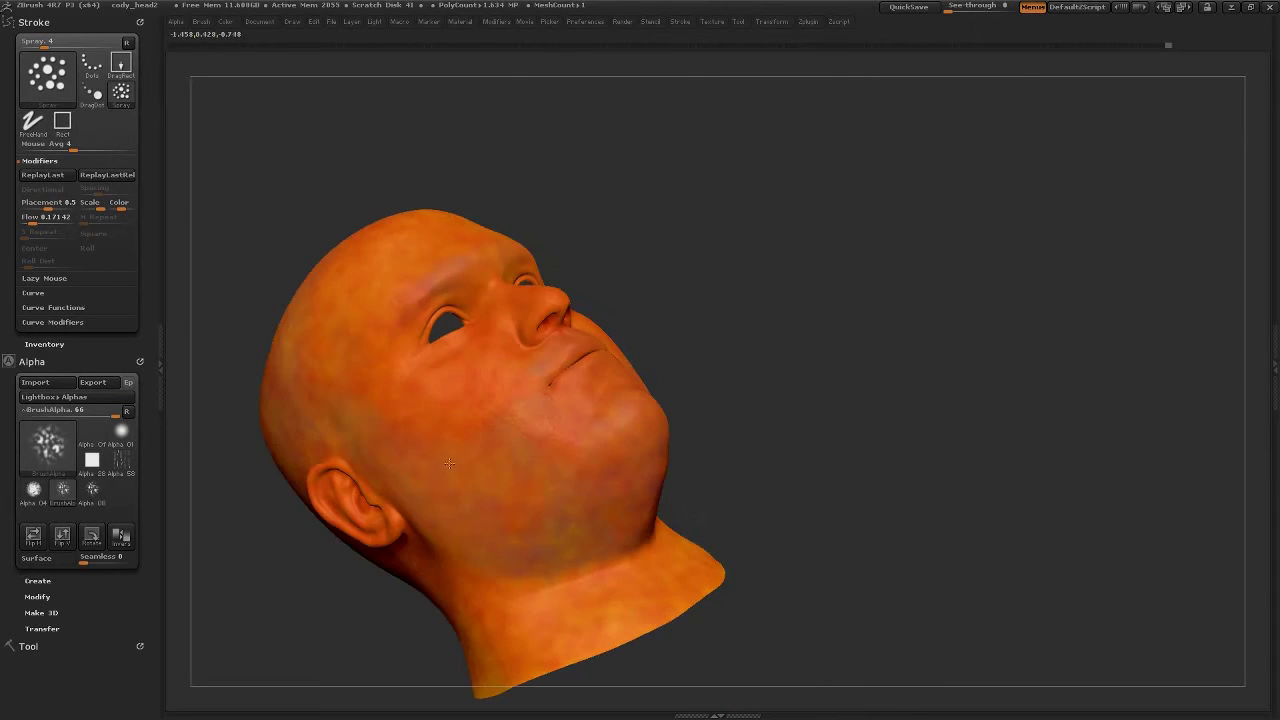
pyautogui.moveTo(730, 494)
pyautogui.mouseDown()
pyautogui.moveTo(458, 424)
pyautogui.moveTo(441, 284)
pyautogui.mouseUp()
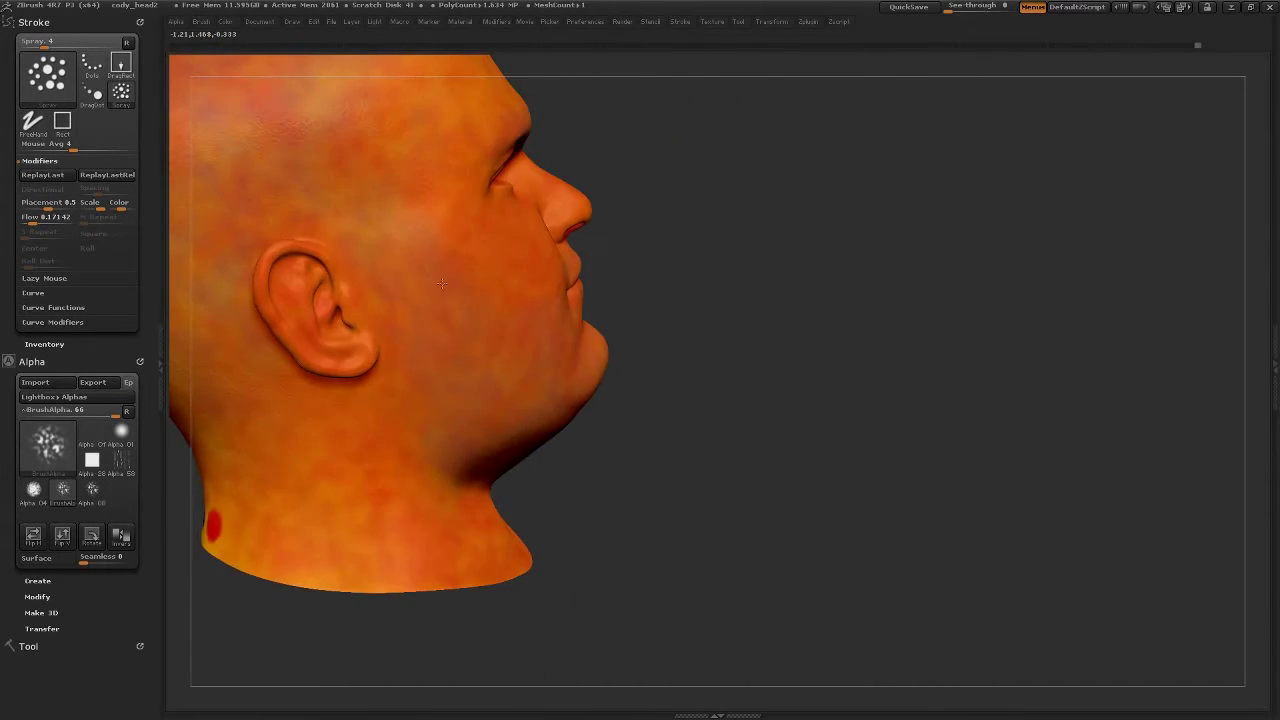
pyautogui.moveTo(347, 591); pyautogui.dragTo(554, 188)
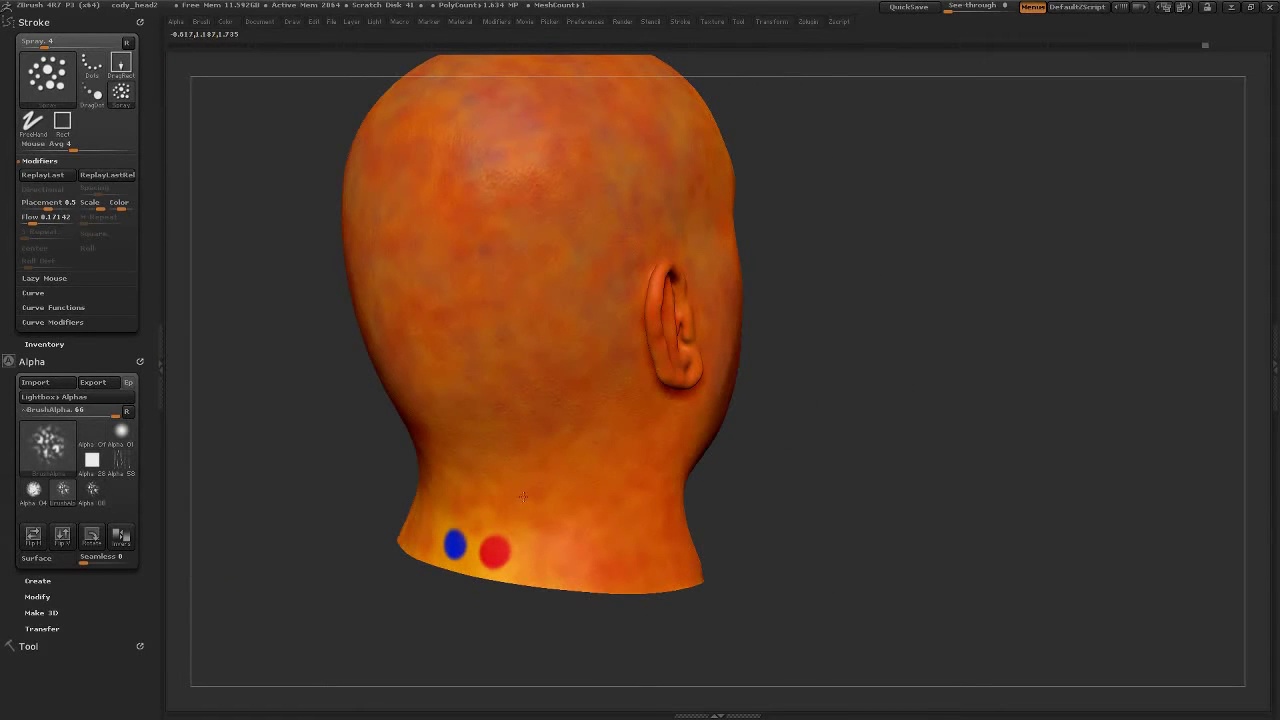
pyautogui.moveTo(498, 524); pyautogui.dragTo(414, 466)
pyautogui.moveTo(296, 314); pyautogui.dragTo(553, 551)
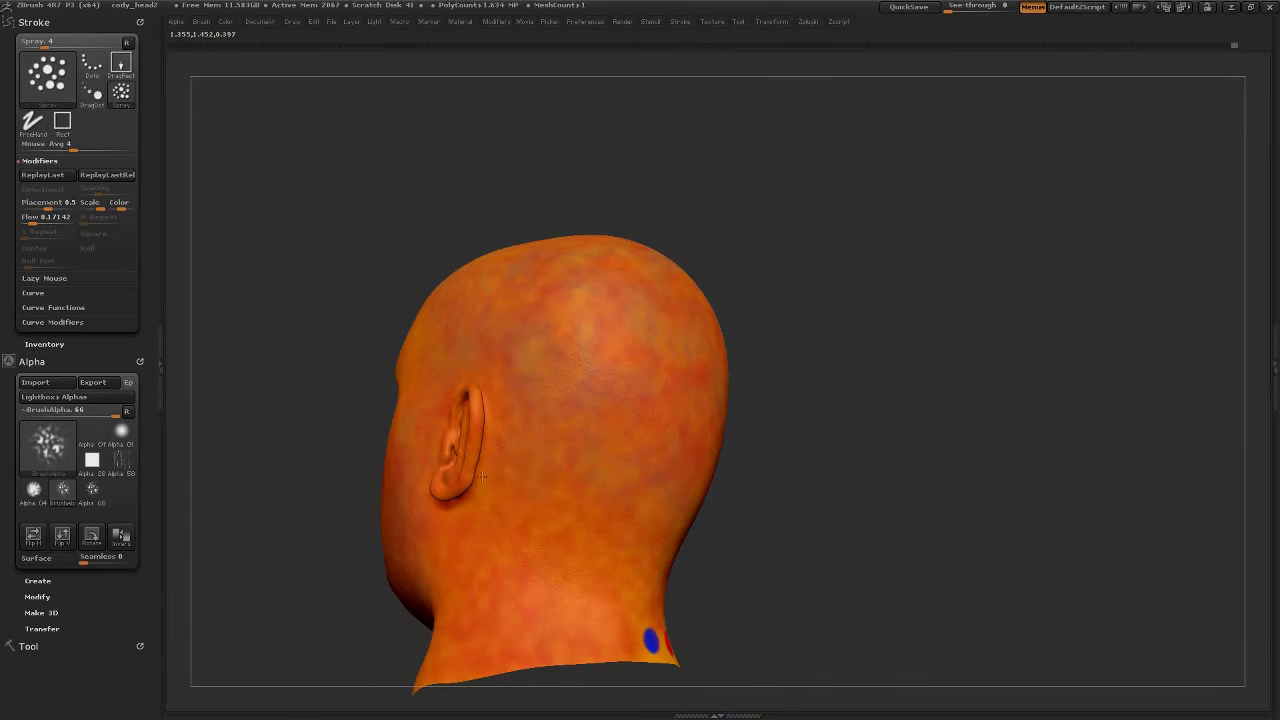
pyautogui.moveTo(482, 478); pyautogui.dragTo(603, 378)
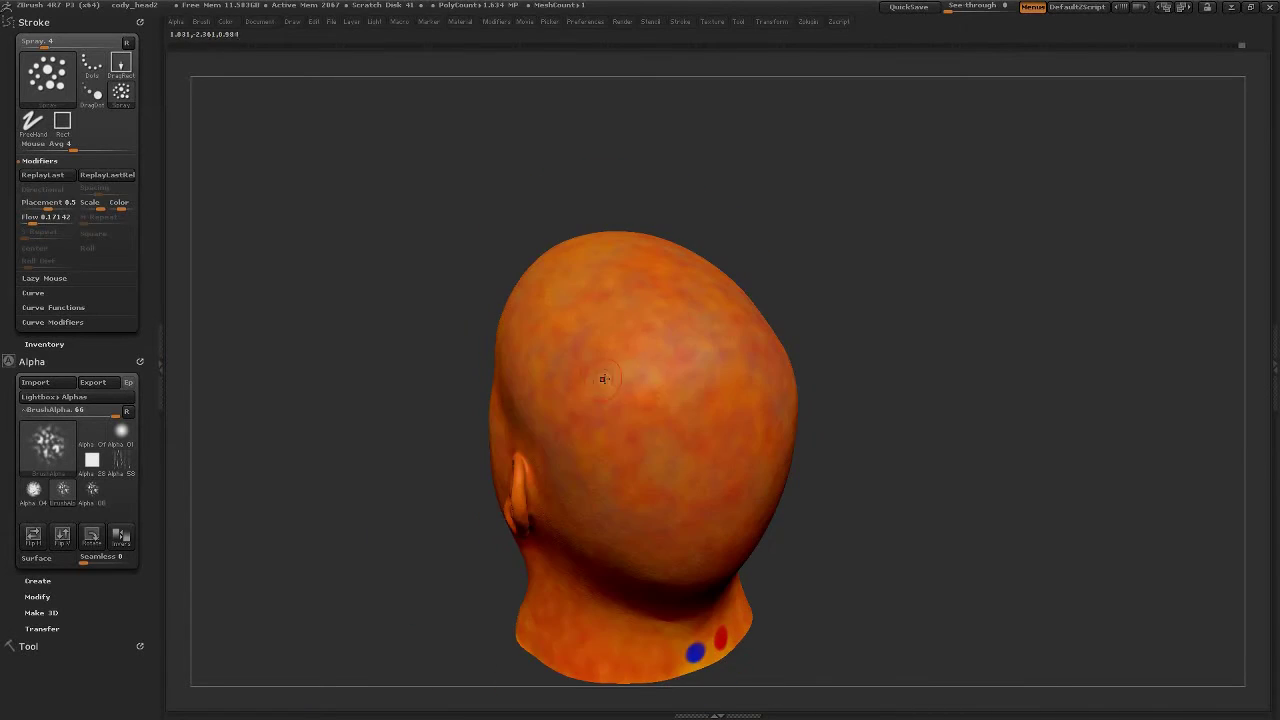
pyautogui.moveTo(660, 540); pyautogui.dragTo(627, 398)
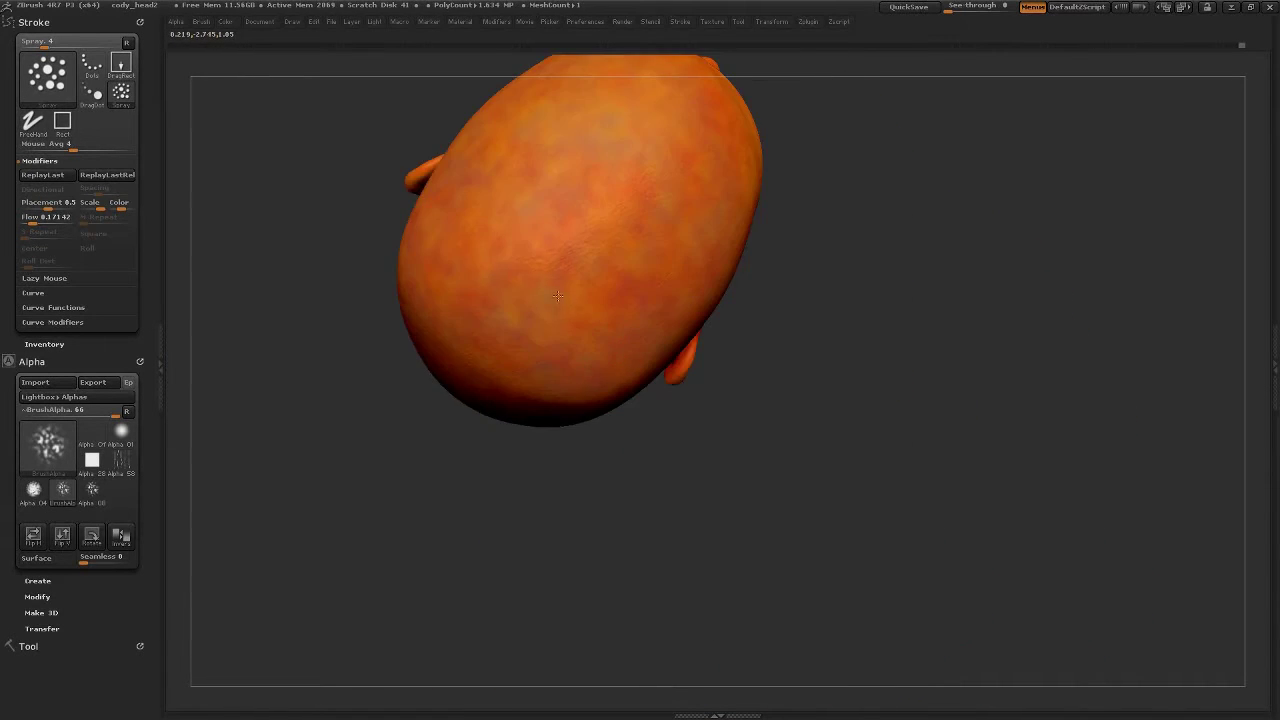
pyautogui.moveTo(648, 324)
pyautogui.mouseDown()
pyautogui.moveTo(503, 403)
pyautogui.moveTo(1023, 332)
pyautogui.mouseUp()
pyautogui.moveTo(840, 320); pyautogui.dragTo(432, 568)
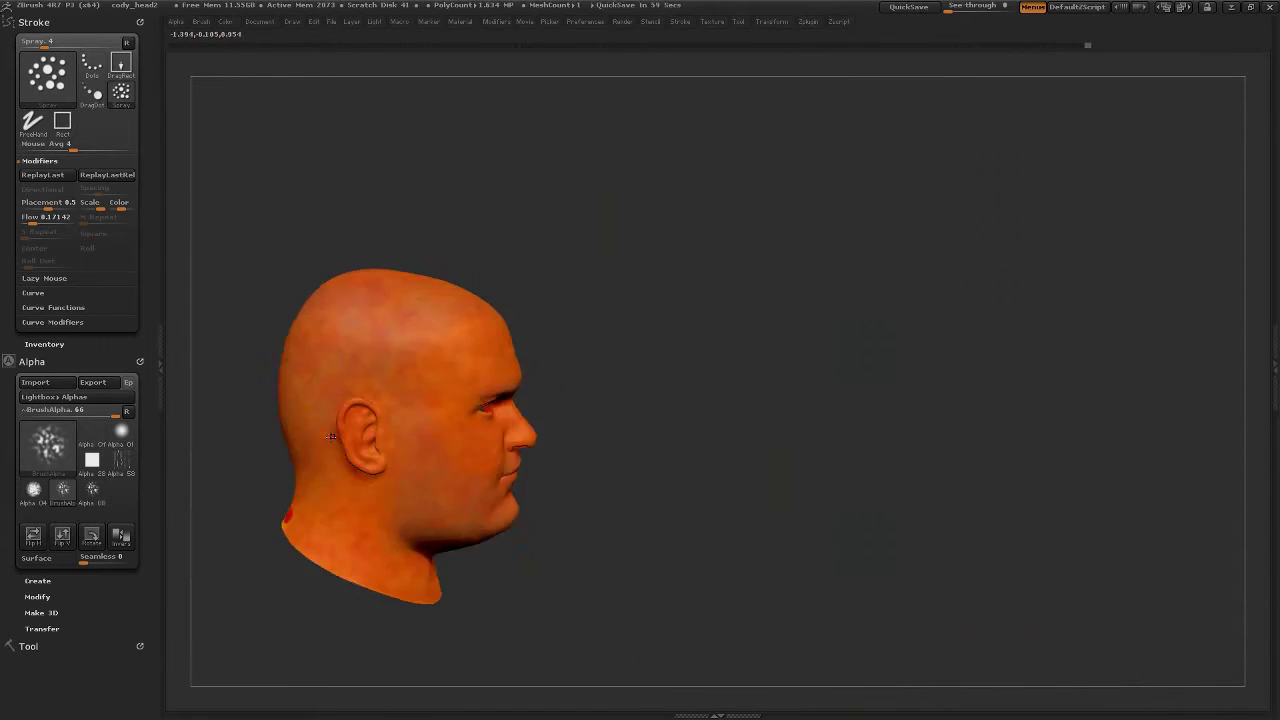
pyautogui.moveTo(398, 492)
pyautogui.mouseDown()
pyautogui.moveTo(521, 252)
pyautogui.moveTo(602, 378)
pyautogui.mouseUp()
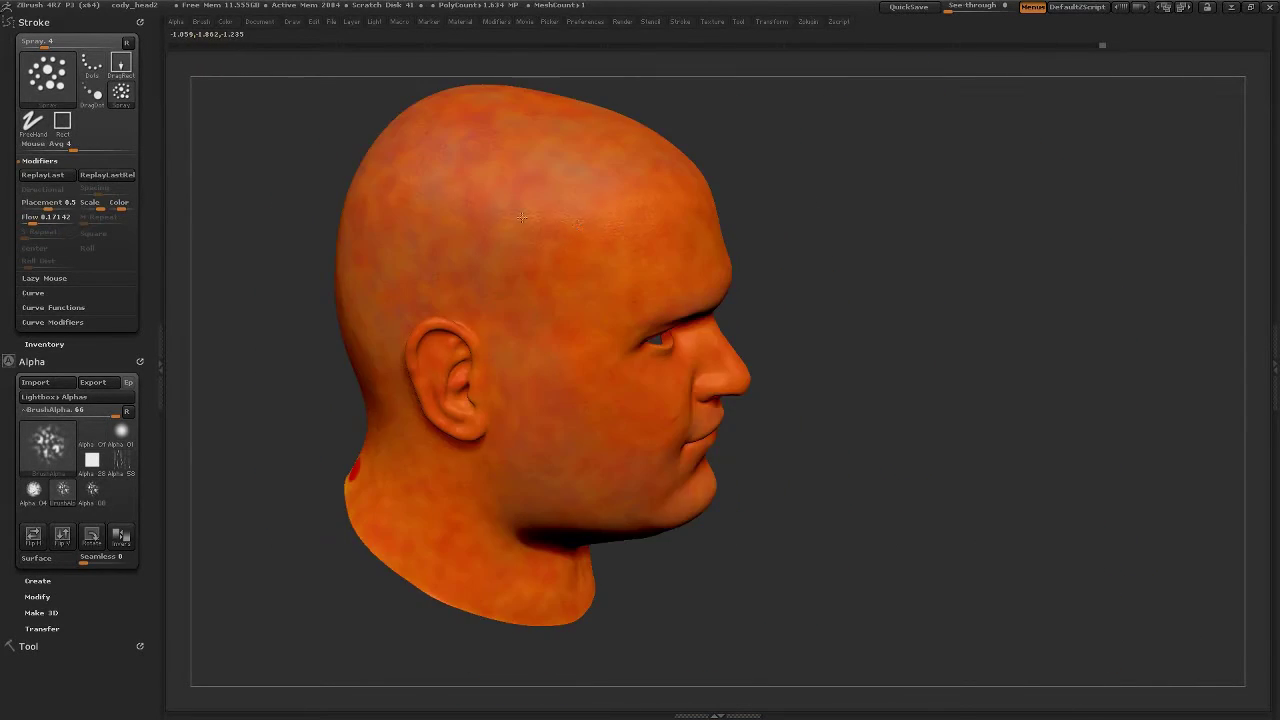
pyautogui.click(55, 460)
# - Switch to Alpha 07 and spray purplish mottling over the face, chin and cheeks
pyautogui.click(470, 514)
pyautogui.moveTo(400, 490)
pyautogui.mouseDown()
pyautogui.moveTo(563, 462)
pyautogui.moveTo(588, 343)
pyautogui.mouseUp()
pyautogui.moveTo(736, 378); pyautogui.dragTo(666, 487)
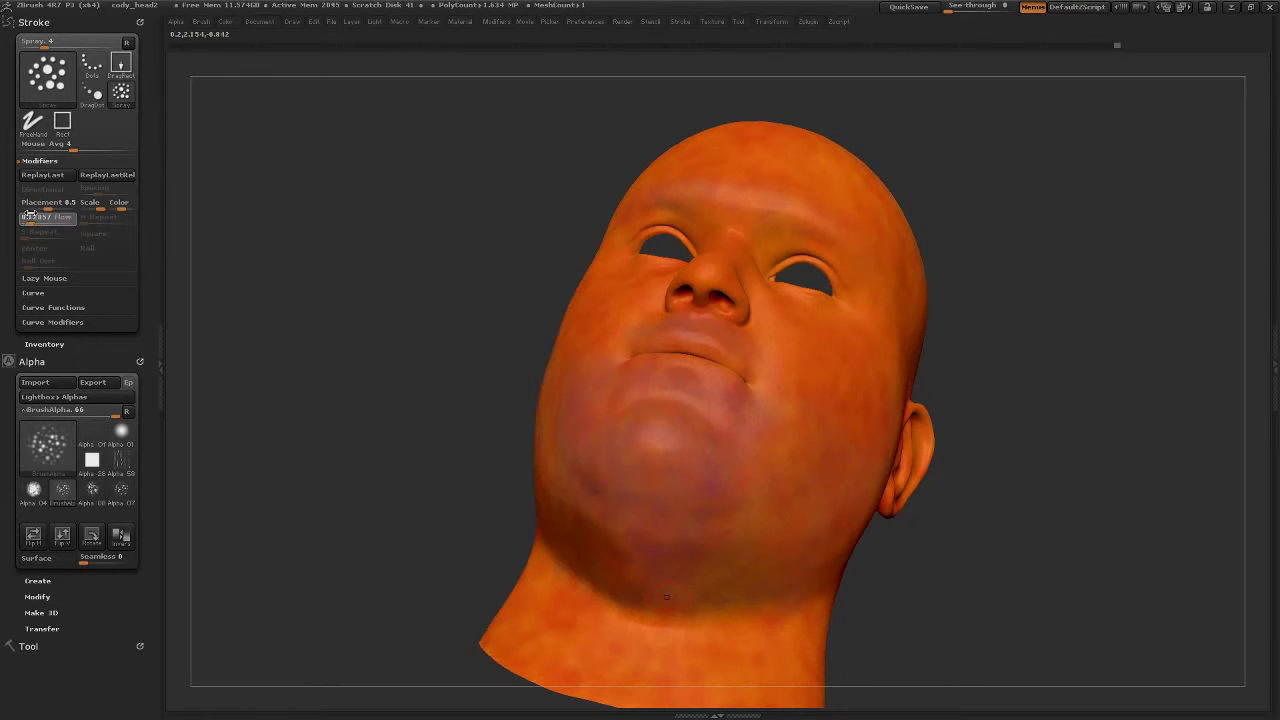
pyautogui.moveTo(666, 597)
pyautogui.mouseDown()
pyautogui.moveTo(420, 560)
pyautogui.moveTo(300, 133)
pyautogui.mouseUp()
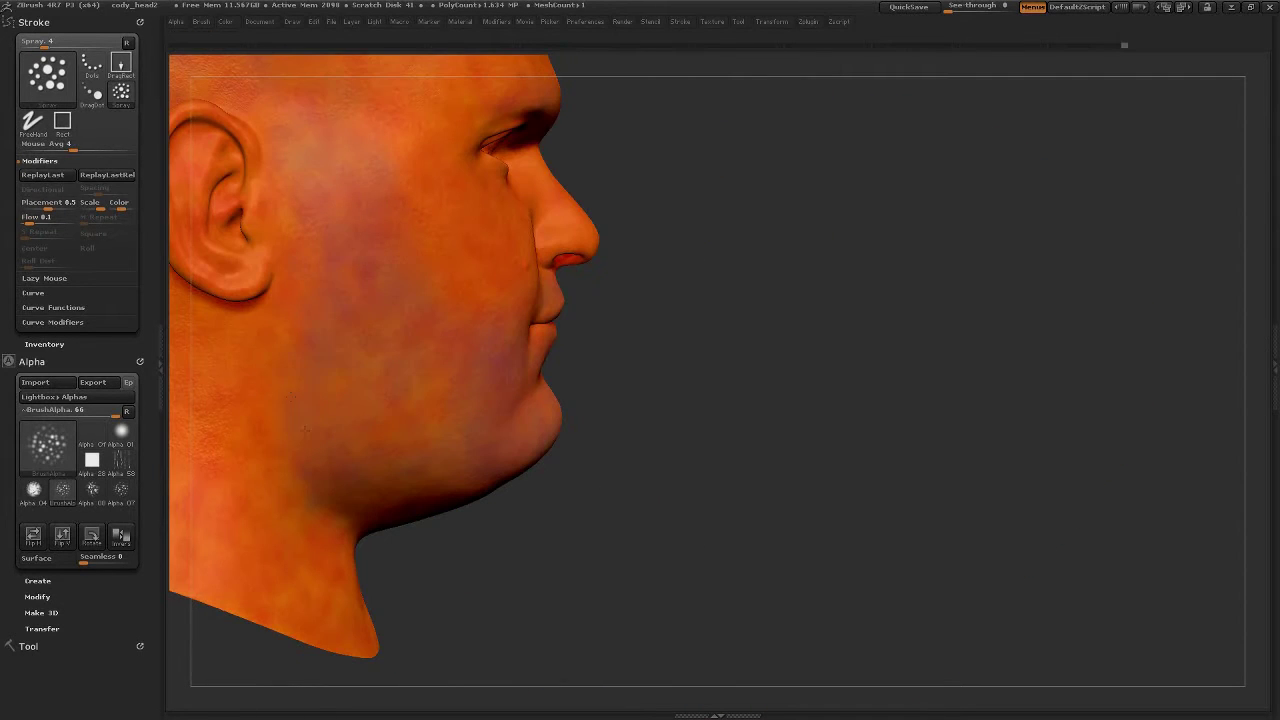
pyautogui.moveTo(366, 466); pyautogui.dragTo(492, 394)
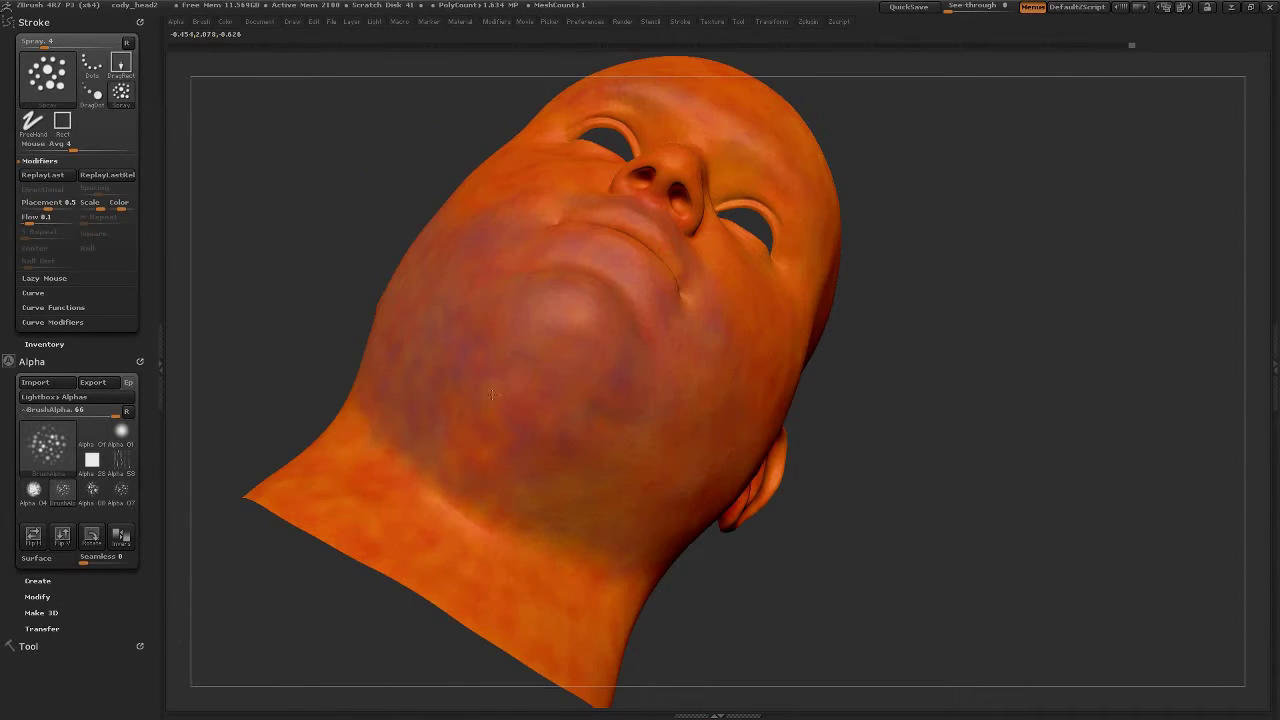
pyautogui.moveTo(537, 501); pyautogui.dragTo(897, 457)
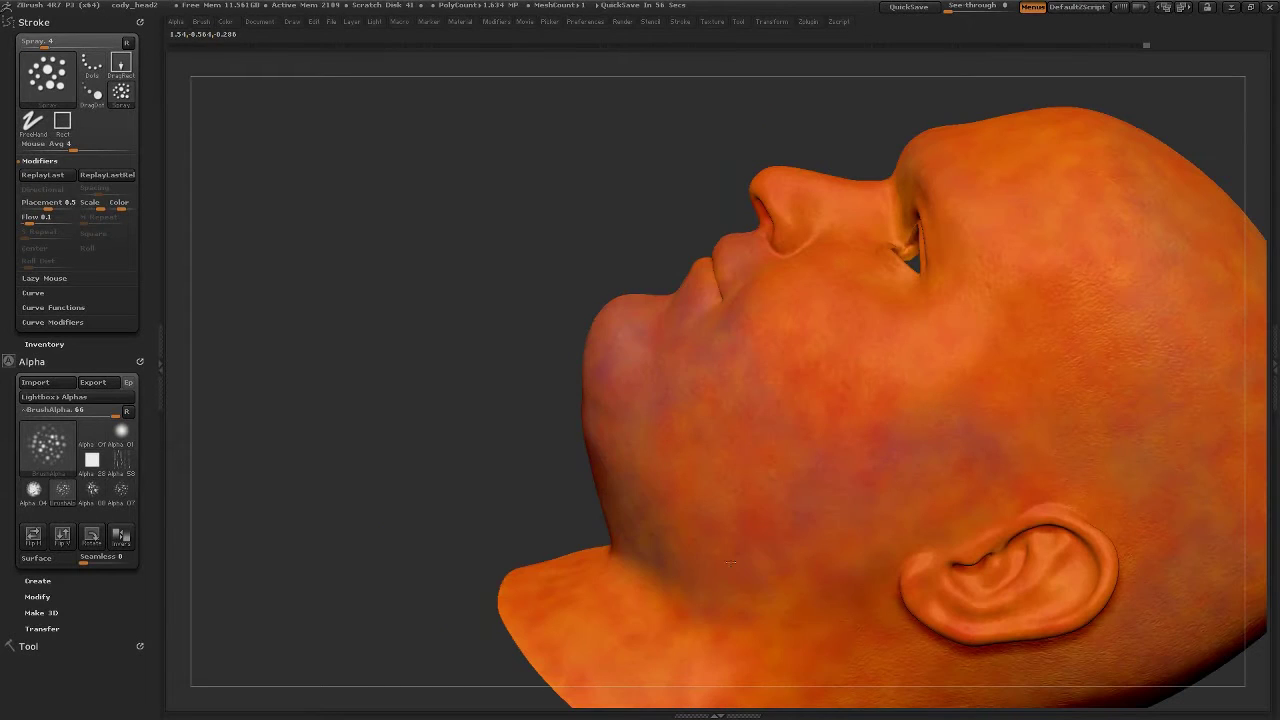
pyautogui.moveTo(669, 485)
pyautogui.mouseDown()
pyautogui.moveTo(735, 401)
pyautogui.moveTo(700, 430)
pyautogui.moveTo(721, 454)
pyautogui.moveTo(856, 491)
pyautogui.mouseUp()
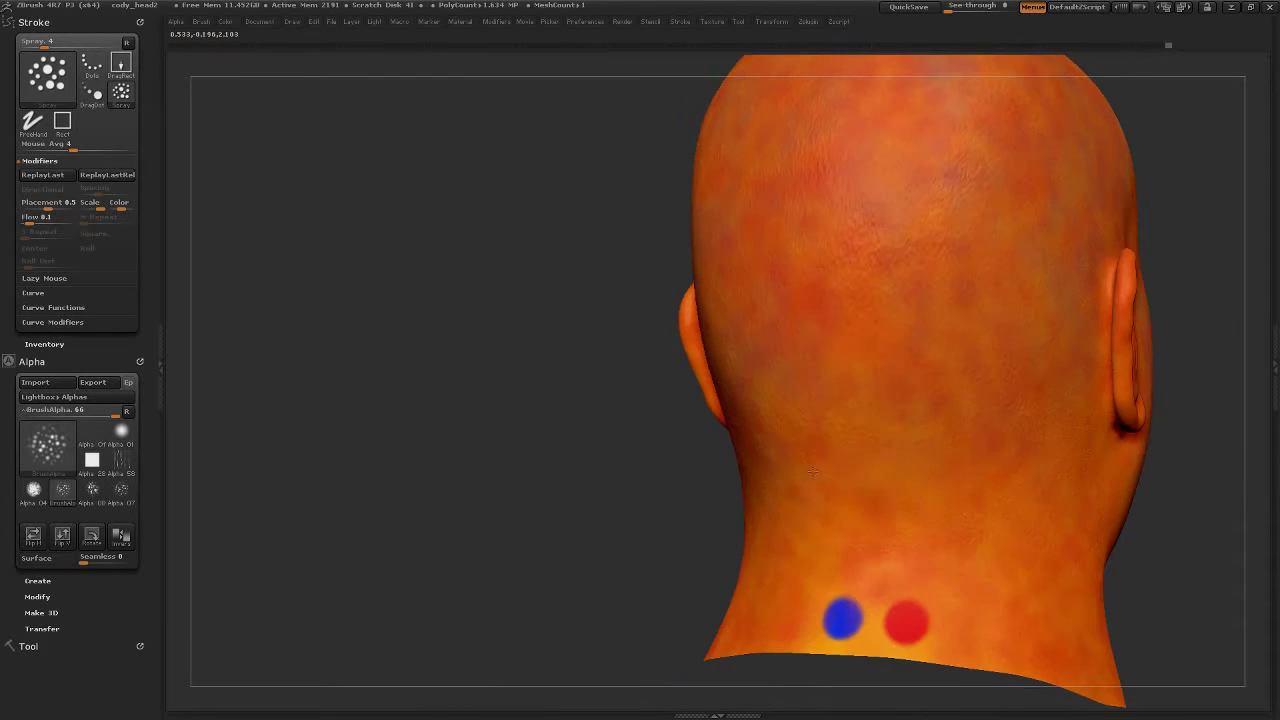
# - Add faint purple-blue mottling across the back of the skull and crown
pyautogui.moveTo(1108, 181)
pyautogui.mouseDown()
pyautogui.moveTo(865, 411)
pyautogui.moveTo(762, 278)
pyautogui.moveTo(571, 409)
pyautogui.moveTo(691, 372)
pyautogui.mouseUp()
pyautogui.moveTo(631, 418)
pyautogui.mouseDown()
pyautogui.moveTo(672, 290)
pyautogui.moveTo(513, 259)
pyautogui.moveTo(725, 438)
pyautogui.moveTo(575, 418)
pyautogui.moveTo(726, 278)
pyautogui.mouseUp()
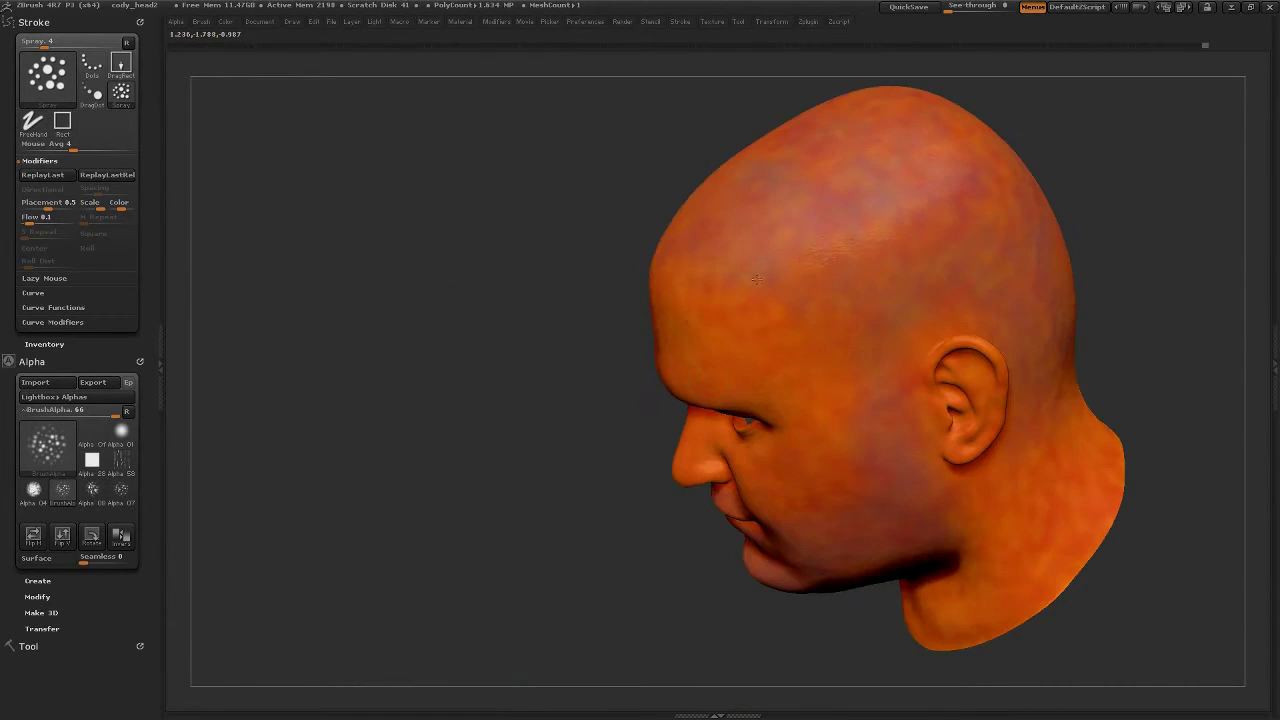
pyautogui.moveTo(589, 383); pyautogui.dragTo(366, 396)
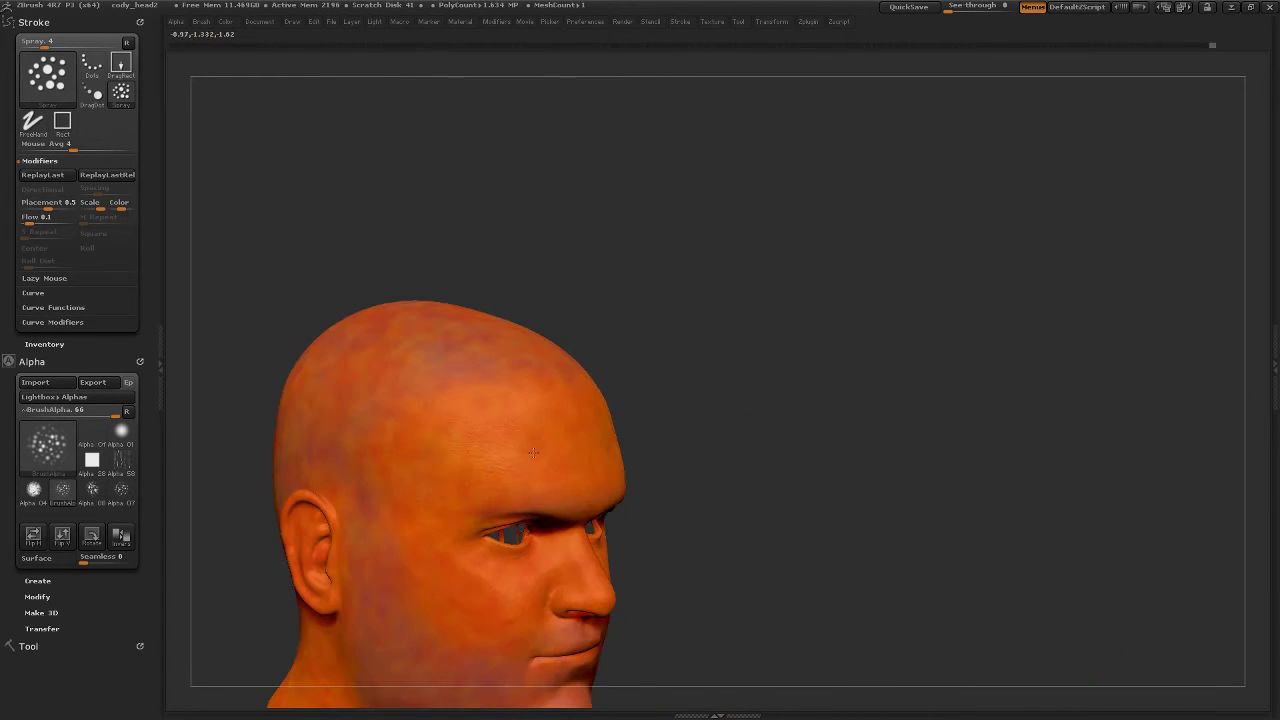
pyautogui.moveTo(340, 533)
pyautogui.mouseDown()
pyautogui.moveTo(433, 187)
pyautogui.moveTo(502, 433)
pyautogui.mouseUp()
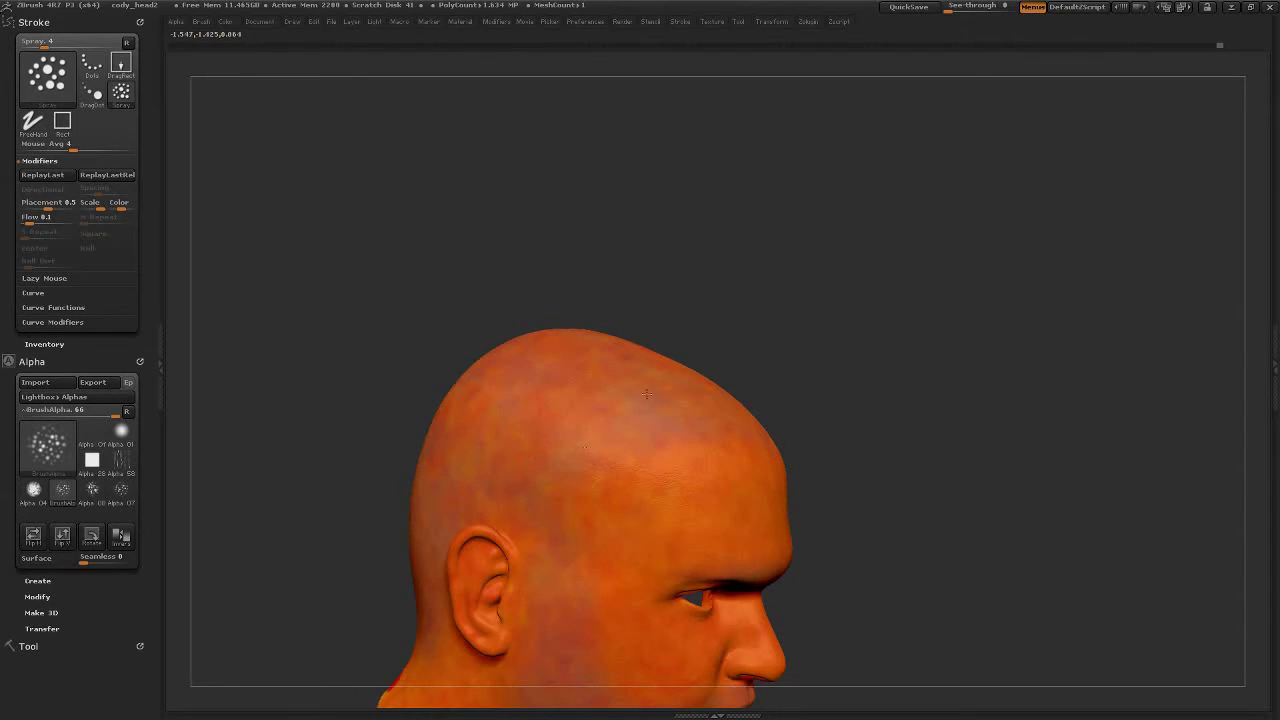
pyautogui.moveTo(646, 394); pyautogui.dragTo(440, 305)
pyautogui.moveTo(368, 558)
pyautogui.mouseDown()
pyautogui.moveTo(590, 480)
pyautogui.moveTo(560, 293)
pyautogui.mouseUp()
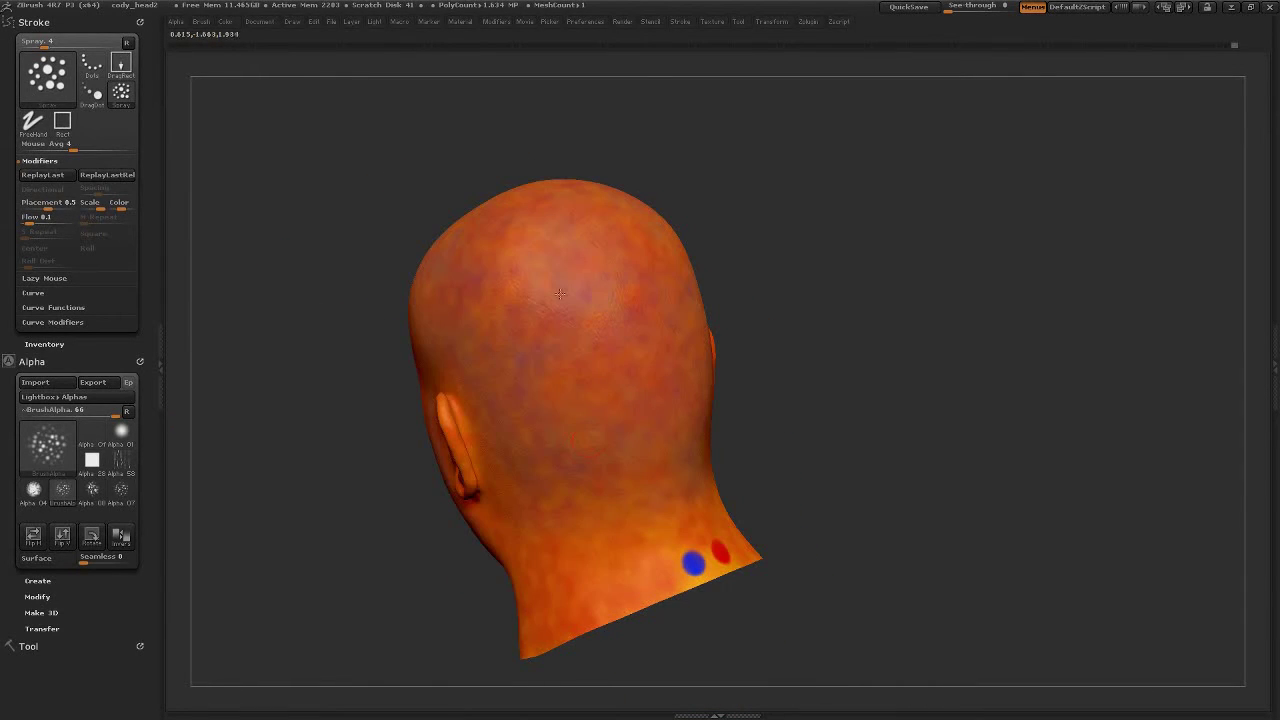
pyautogui.moveTo(536, 468); pyautogui.dragTo(485, 286)
# - Extend the mottling over the scalp and check it from three-quarter front views
pyautogui.moveTo(533, 438); pyautogui.dragTo(526, 343)
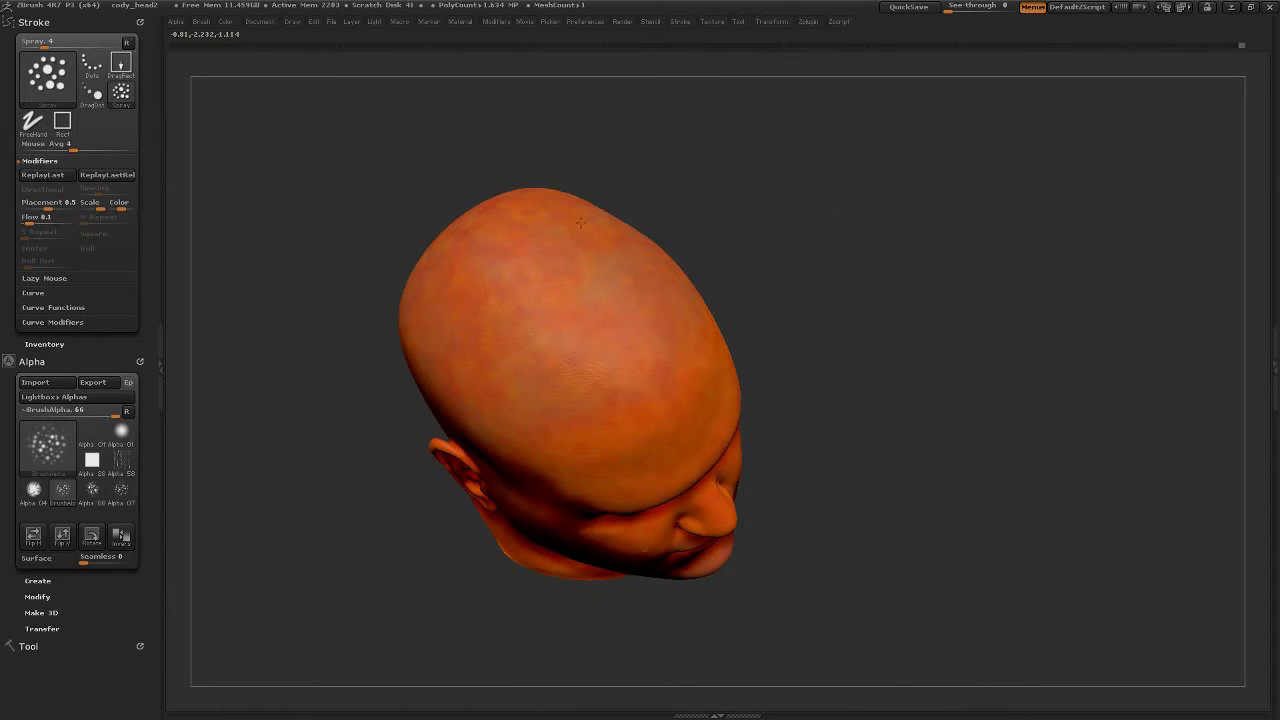
pyautogui.moveTo(500, 362); pyautogui.dragTo(641, 458)
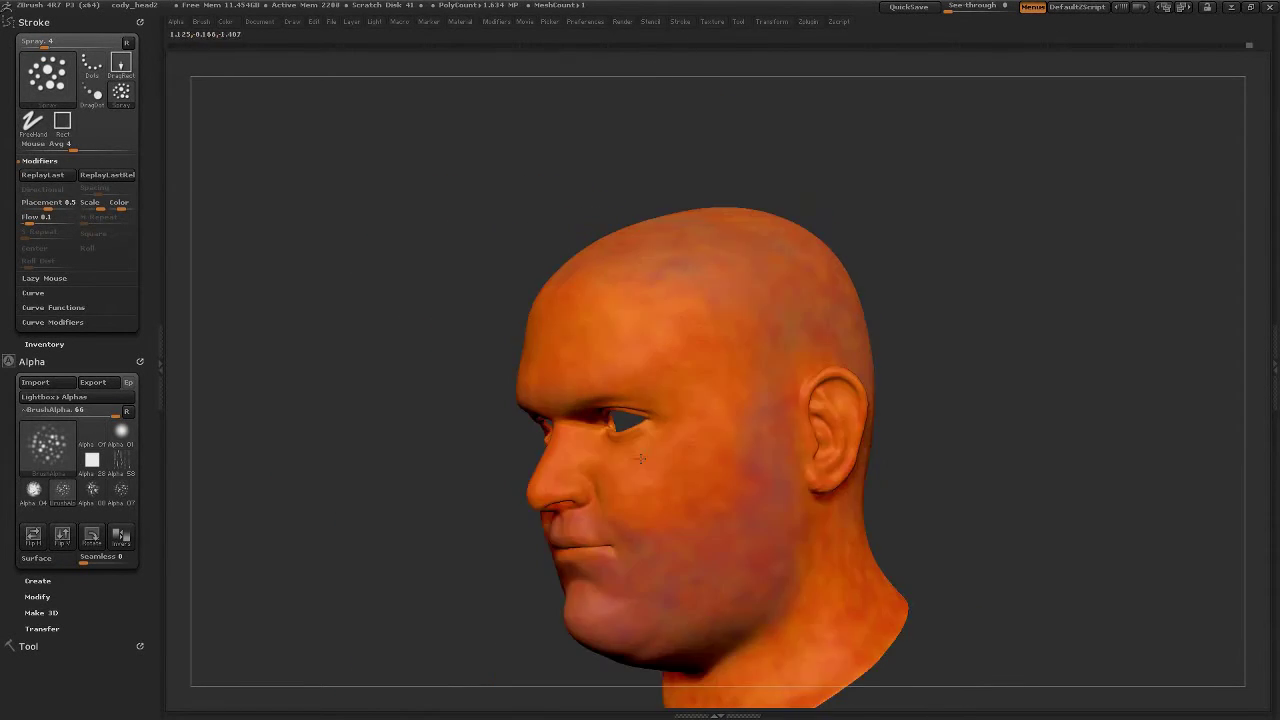
pyautogui.moveTo(746, 516); pyautogui.dragTo(625, 441)
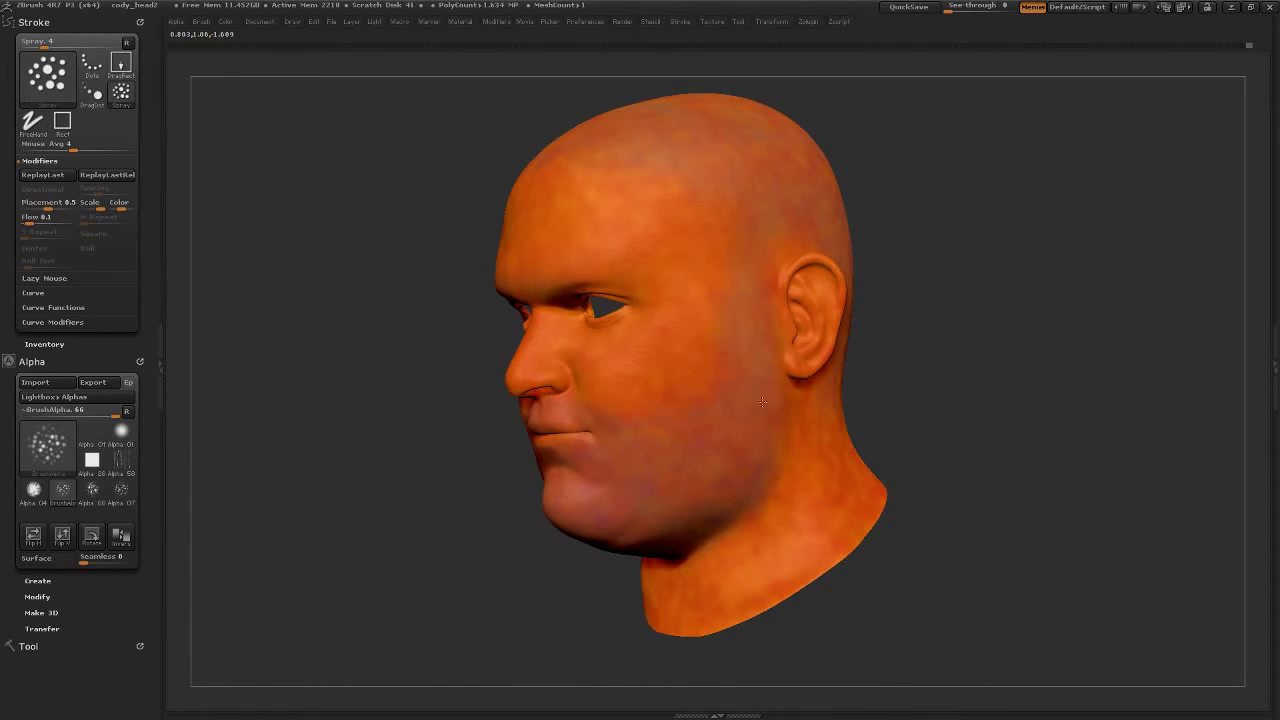
pyautogui.moveTo(762, 401); pyautogui.dragTo(771, 424)
pyautogui.moveTo(684, 562); pyautogui.dragTo(604, 433)
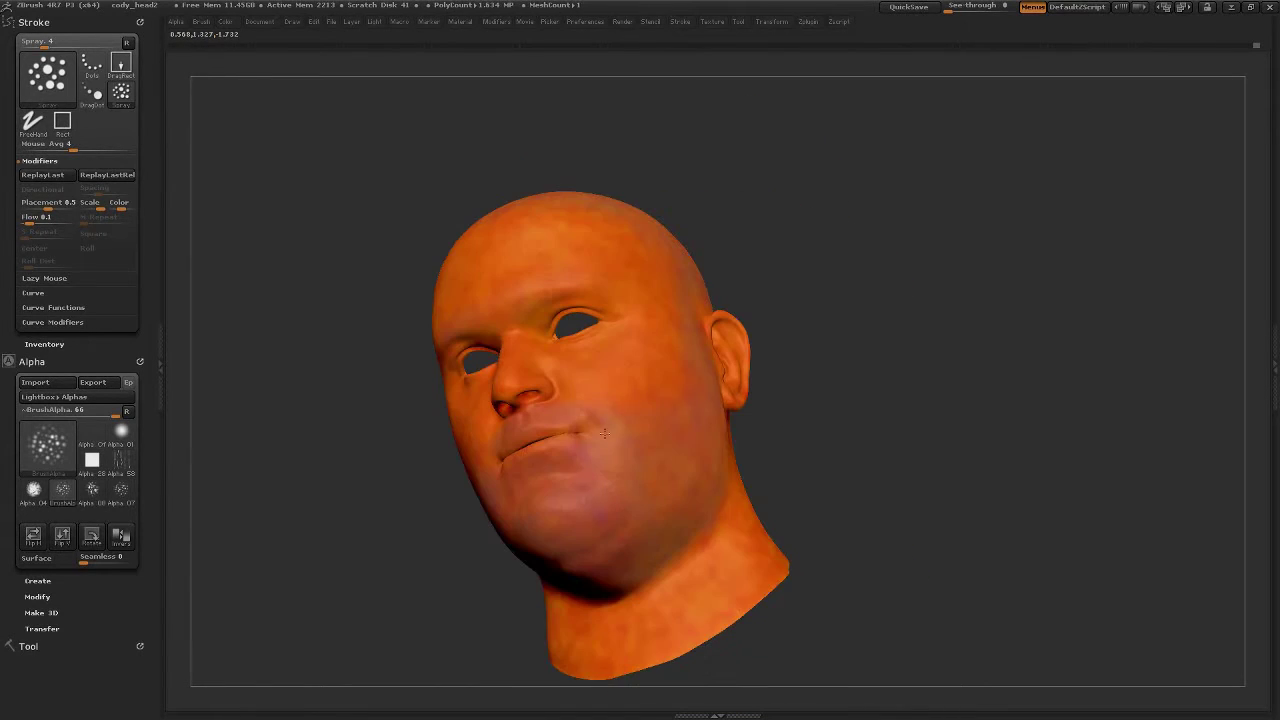
pyautogui.moveTo(529, 463)
pyautogui.mouseDown()
pyautogui.moveTo(529, 567)
pyautogui.moveTo(540, 530)
pyautogui.mouseUp()
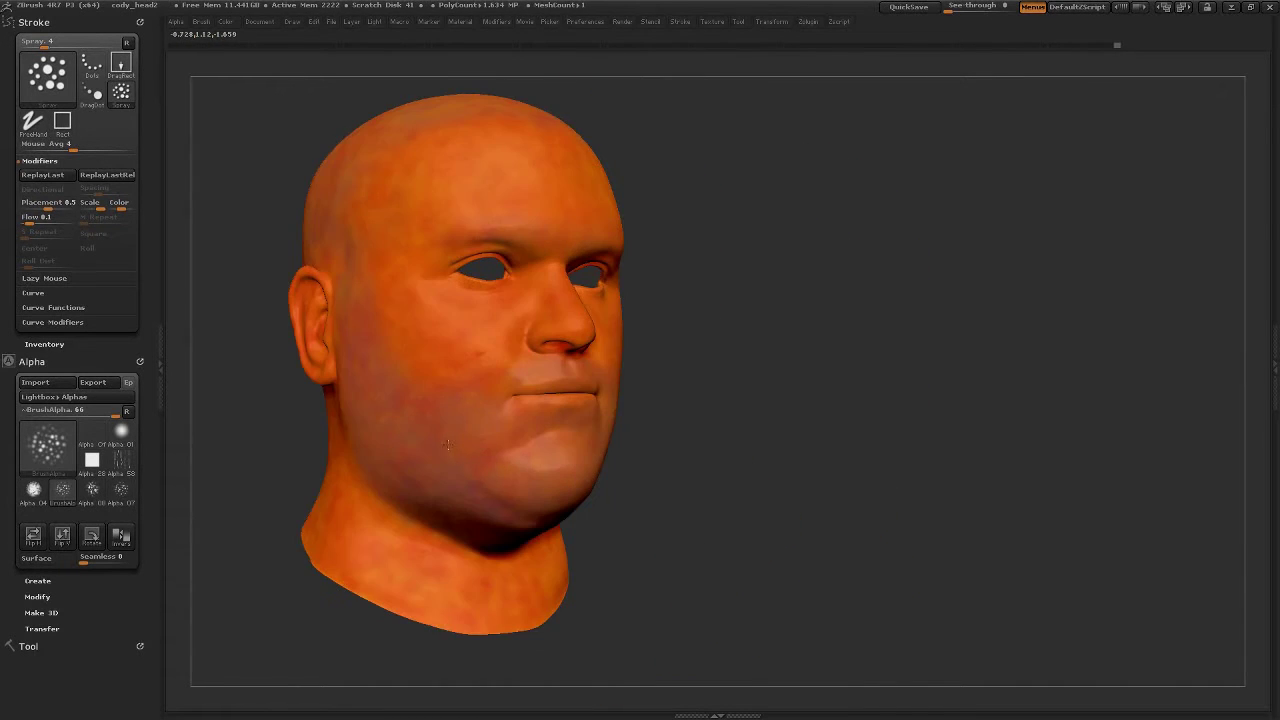
# - Spray red-purple mottling around the face, ears and back of the head
pyautogui.moveTo(432, 509)
pyautogui.mouseDown()
pyautogui.moveTo(461, 500)
pyautogui.moveTo(470, 540)
pyautogui.mouseUp()
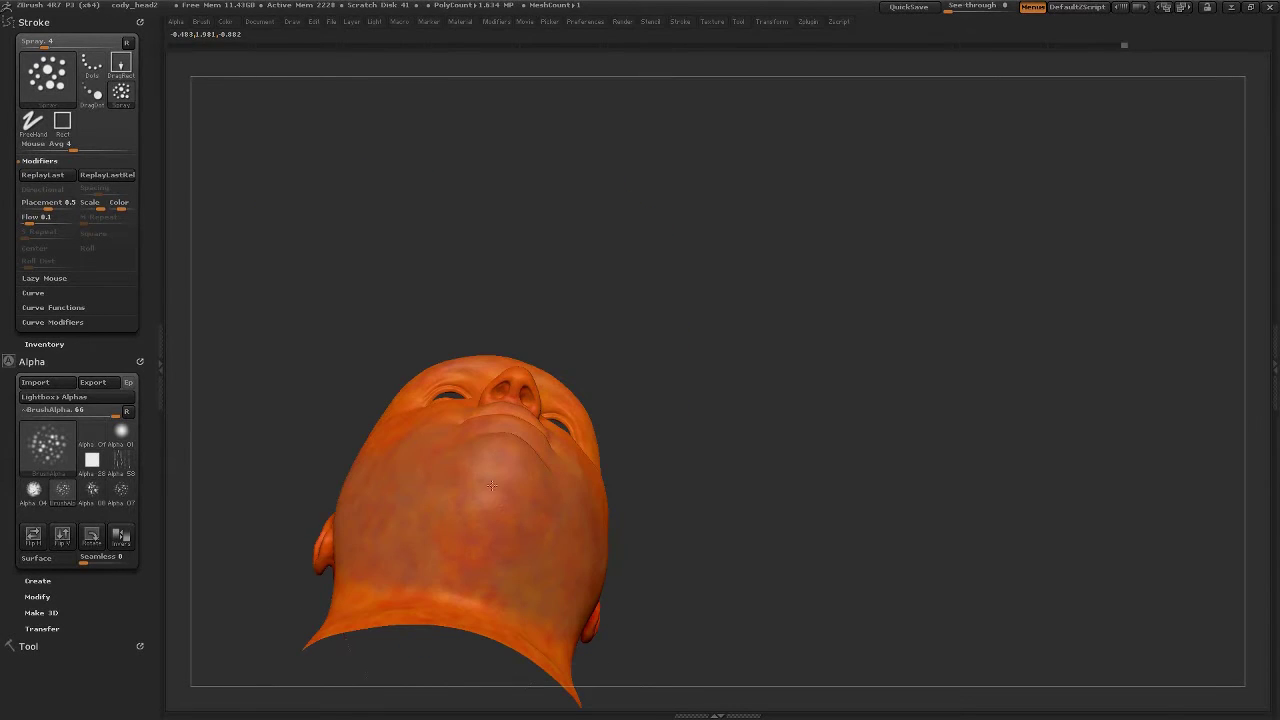
pyautogui.moveTo(382, 581); pyautogui.dragTo(476, 526)
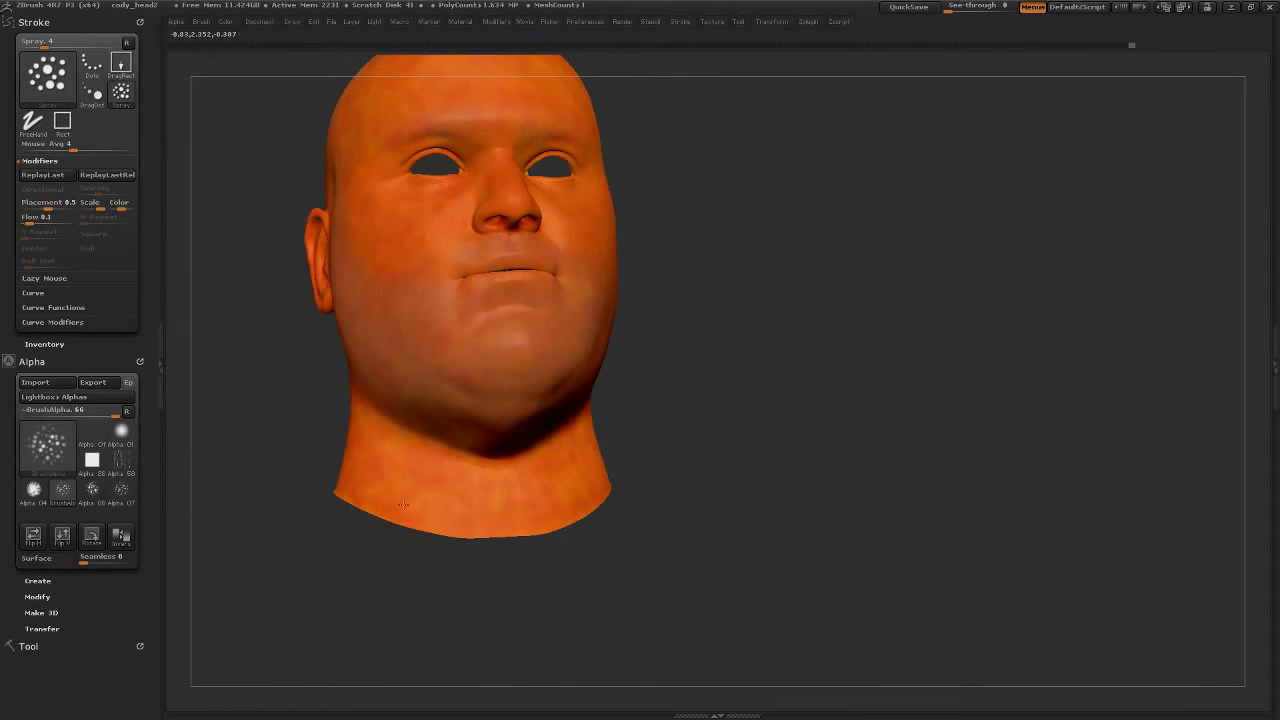
pyautogui.moveTo(403, 504); pyautogui.dragTo(516, 520)
pyautogui.moveTo(584, 450); pyautogui.dragTo(565, 443)
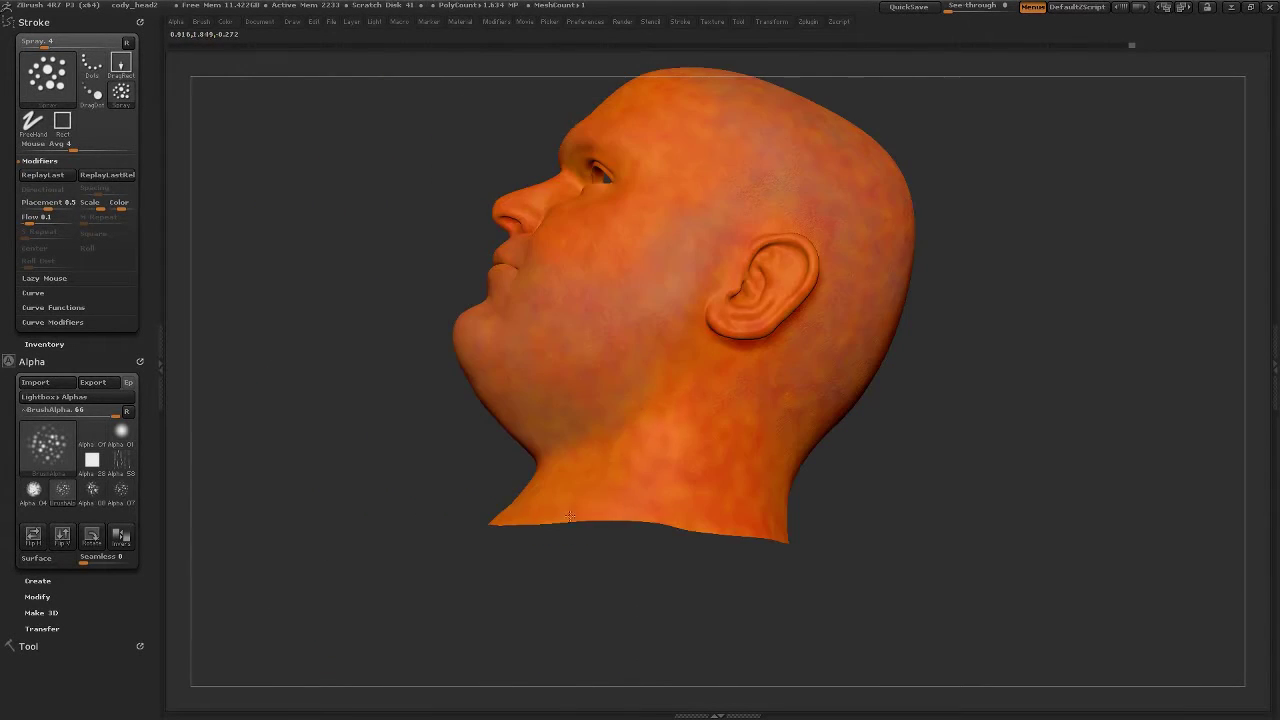
pyautogui.moveTo(695, 335); pyautogui.dragTo(695, 259)
pyautogui.moveTo(639, 321)
pyautogui.mouseDown()
pyautogui.moveTo(668, 522)
pyautogui.moveTo(789, 585)
pyautogui.moveTo(797, 418)
pyautogui.mouseUp()
pyautogui.moveTo(748, 557)
pyautogui.mouseDown()
pyautogui.moveTo(755, 517)
pyautogui.moveTo(765, 577)
pyautogui.mouseUp()
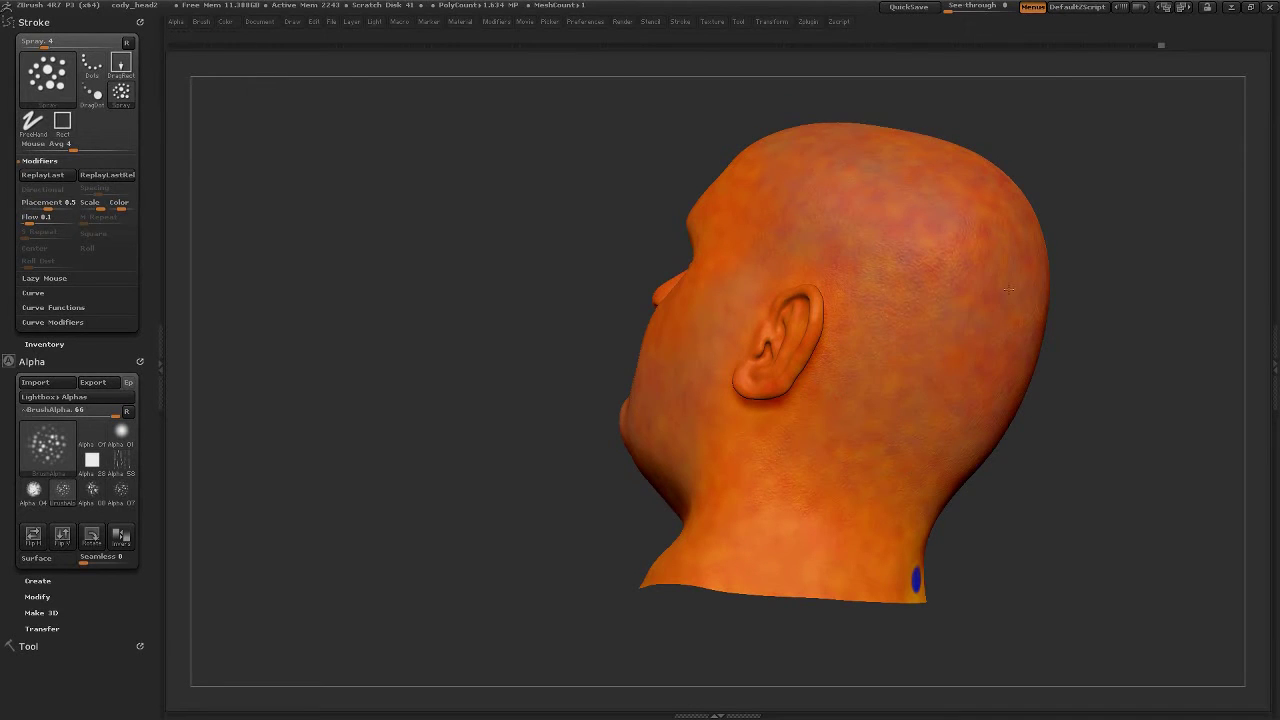
# - Mottle the back of the neck, adding a red dot beside the blue one
pyautogui.moveTo(1010, 290)
pyautogui.mouseDown()
pyautogui.moveTo(764, 266)
pyautogui.moveTo(773, 403)
pyautogui.mouseUp()
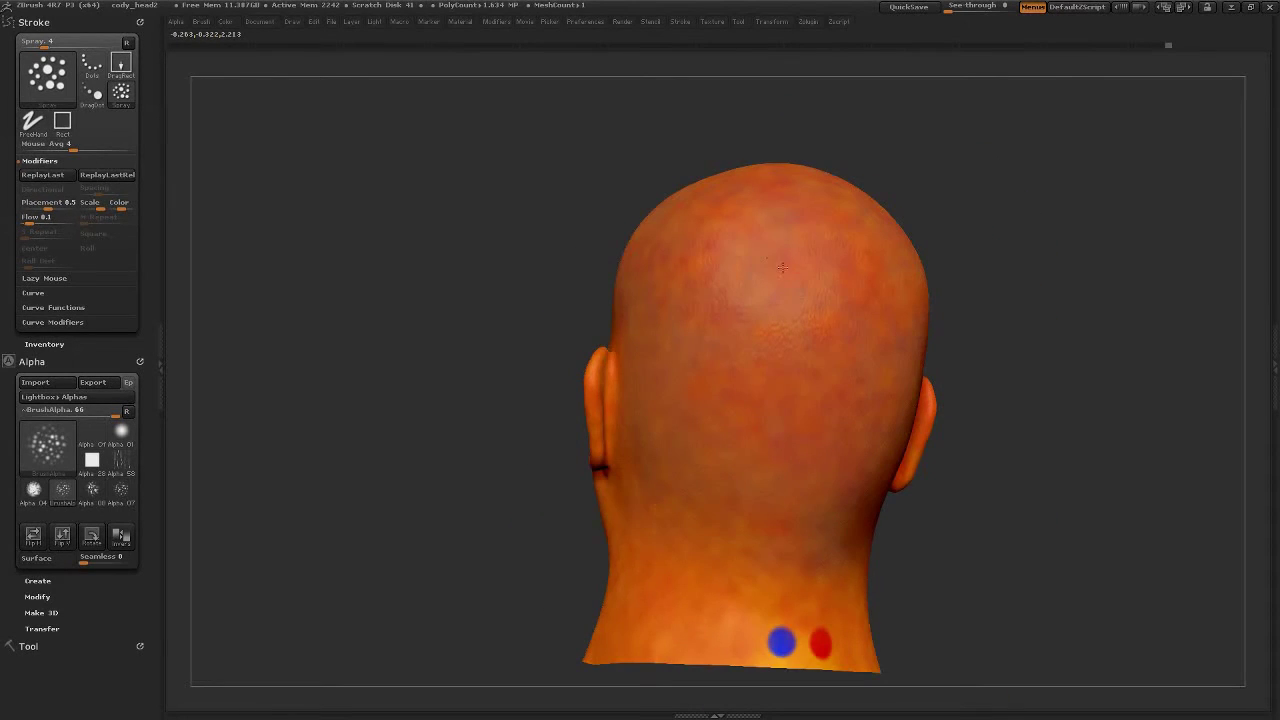
pyautogui.moveTo(782, 267); pyautogui.dragTo(715, 315)
pyautogui.moveTo(776, 418); pyautogui.dragTo(602, 474)
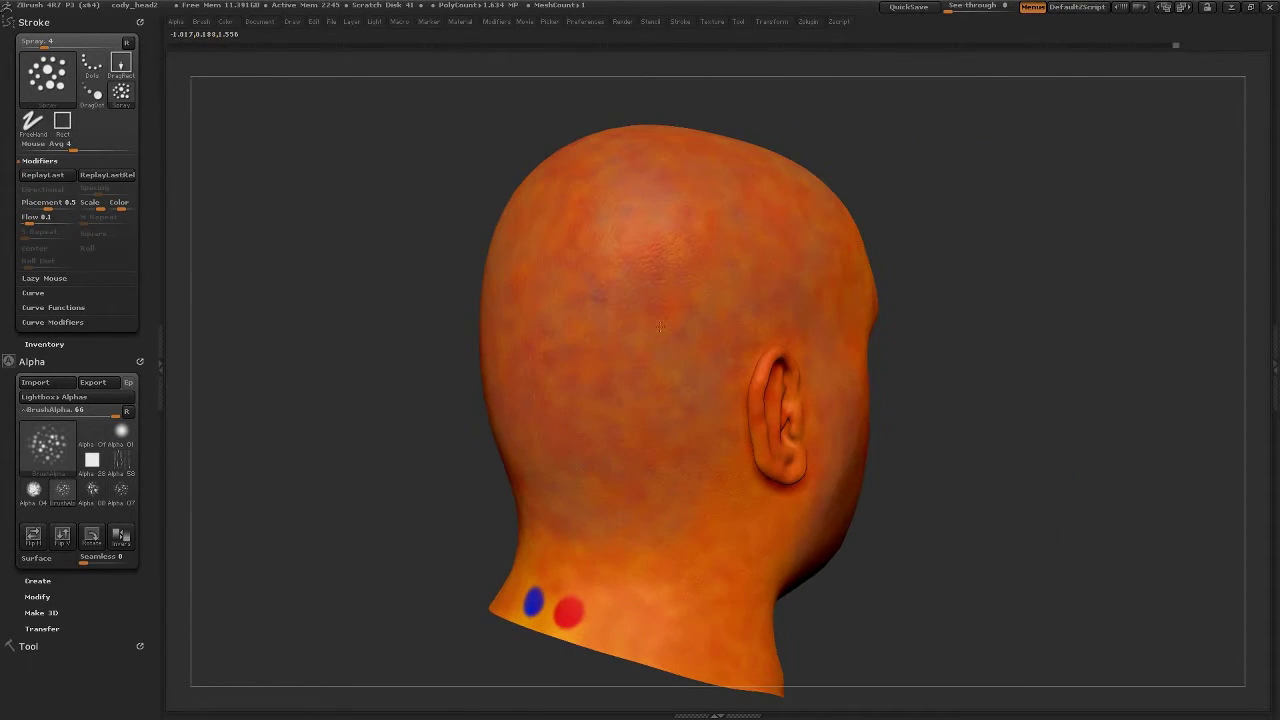
pyautogui.moveTo(786, 265)
pyautogui.mouseDown()
pyautogui.moveTo(607, 354)
pyautogui.moveTo(478, 342)
pyautogui.moveTo(426, 432)
pyautogui.moveTo(541, 305)
pyautogui.moveTo(583, 364)
pyautogui.moveTo(710, 406)
pyautogui.mouseUp()
pyautogui.moveTo(610, 418)
pyautogui.mouseDown()
pyautogui.moveTo(600, 455)
pyautogui.moveTo(622, 304)
pyautogui.moveTo(740, 426)
pyautogui.moveTo(535, 444)
pyautogui.moveTo(608, 336)
pyautogui.moveTo(594, 536)
pyautogui.mouseUp()
# - Zoom in and cover the scalp with red-purple mottling
pyautogui.scroll(3, 594, 536)
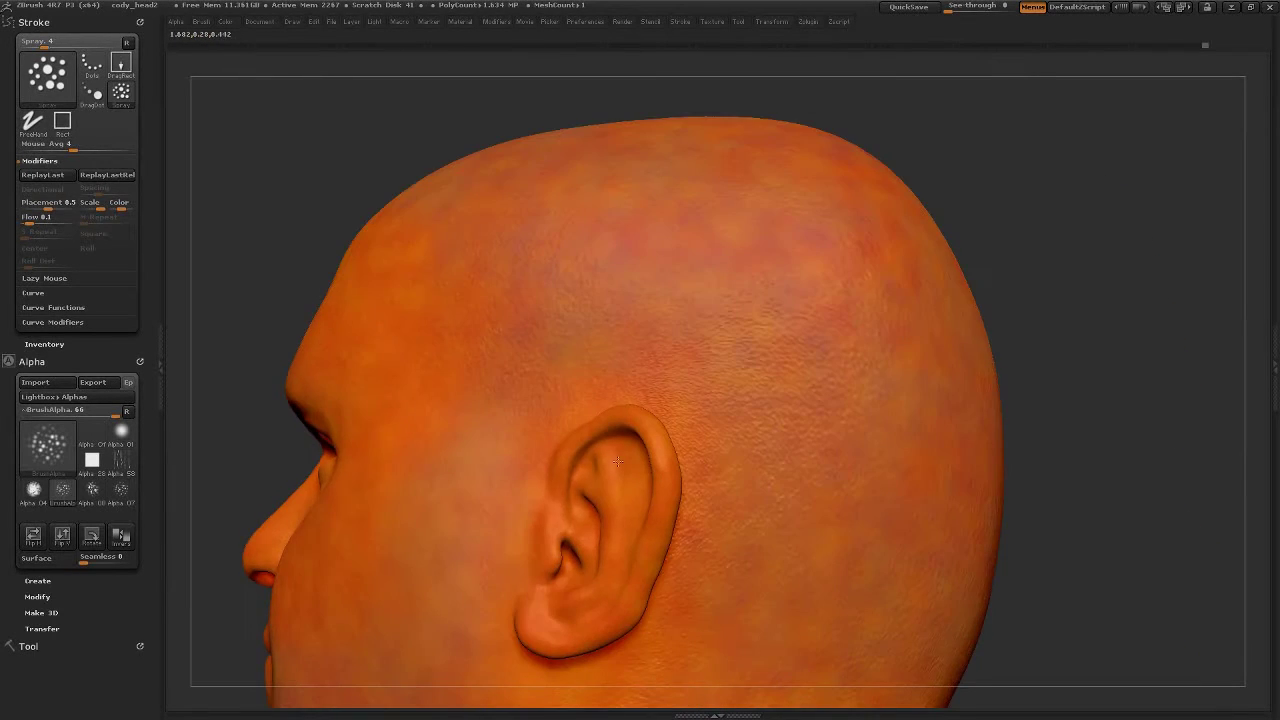
pyautogui.moveTo(618, 462); pyautogui.dragTo(573, 536)
pyautogui.moveTo(608, 443); pyautogui.dragTo(536, 516)
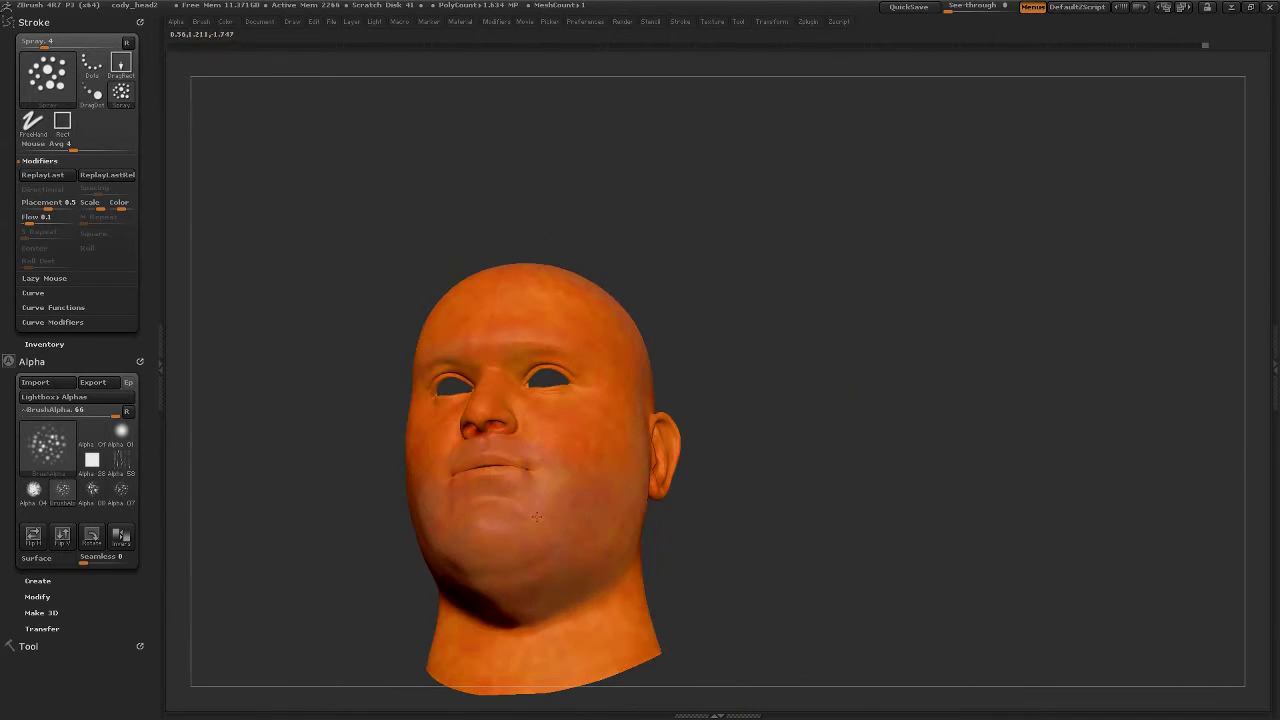
pyautogui.moveTo(430, 437)
pyautogui.mouseDown()
pyautogui.moveTo(400, 293)
pyautogui.moveTo(458, 390)
pyautogui.moveTo(481, 318)
pyautogui.mouseUp()
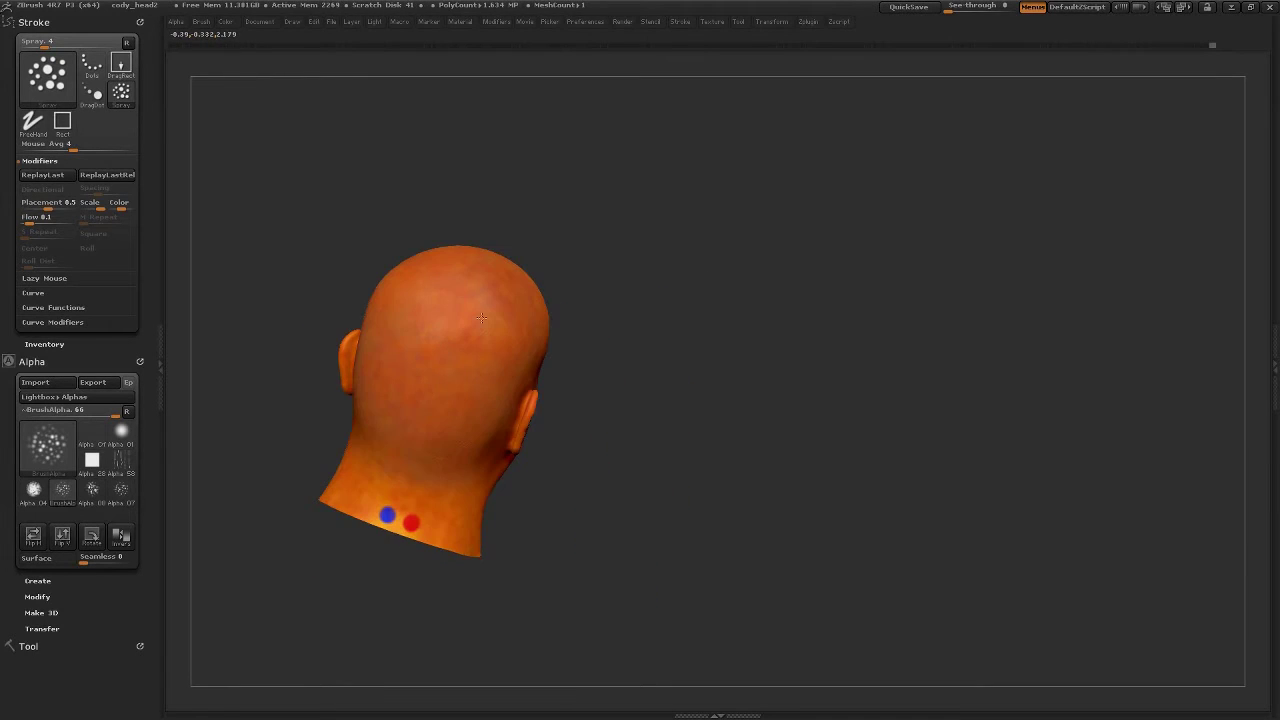
pyautogui.moveTo(368, 481)
pyautogui.mouseDown()
pyautogui.moveTo(304, 474)
pyautogui.moveTo(330, 440)
pyautogui.moveTo(368, 314)
pyautogui.moveTo(368, 429)
pyautogui.moveTo(470, 430)
pyautogui.moveTo(540, 335)
pyautogui.moveTo(711, 278)
pyautogui.moveTo(556, 350)
pyautogui.mouseUp()
# - Adjust Draw Size and Rgb Intensity and choose a light, warm flesh colour
pyautogui.rightClick(540, 335)
pyautogui.moveTo(651, 484); pyautogui.dragTo(631, 185)
pyautogui.moveTo(491, 225)
pyautogui.mouseDown()
pyautogui.moveTo(730, 486)
pyautogui.moveTo(460, 442)
pyautogui.mouseUp()
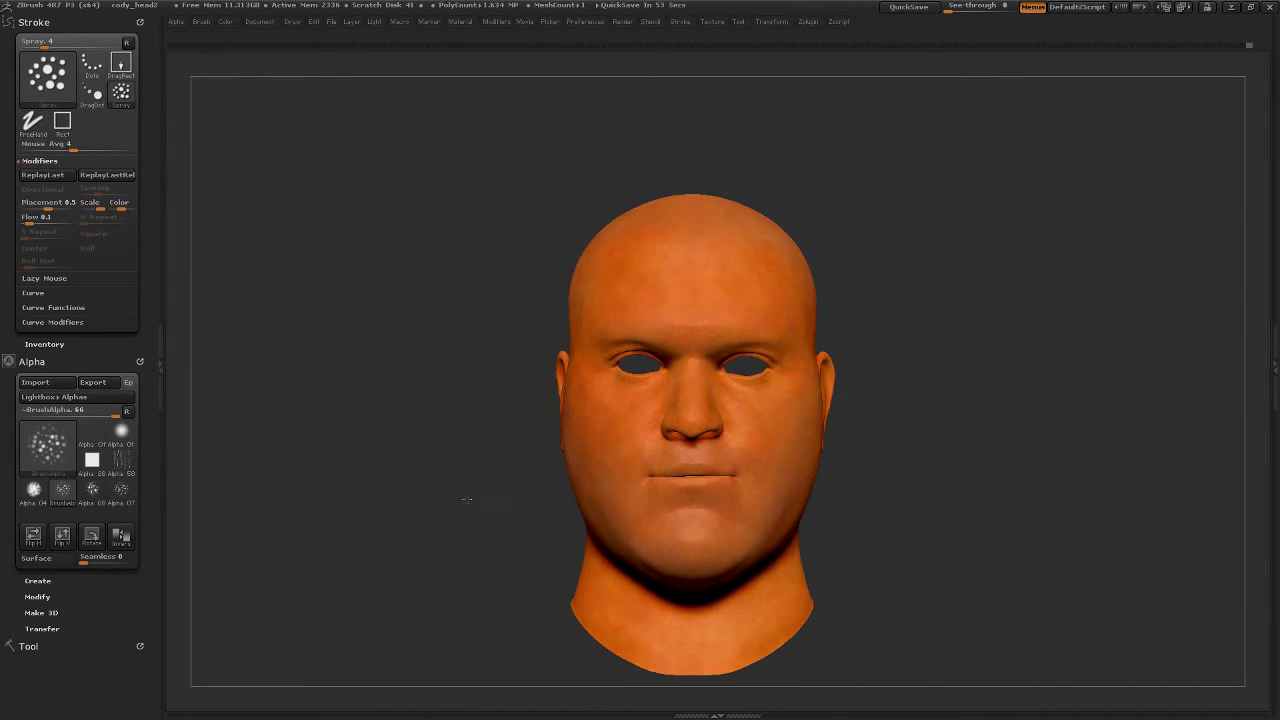
pyautogui.moveTo(466, 499)
pyautogui.mouseDown()
pyautogui.moveTo(480, 530)
pyautogui.moveTo(508, 397)
pyautogui.moveTo(310, 450)
pyautogui.mouseUp()
pyautogui.rightClick(490, 540)
pyautogui.rightClick(310, 450)
pyautogui.moveTo(450, 430); pyautogui.dragTo(537, 392)
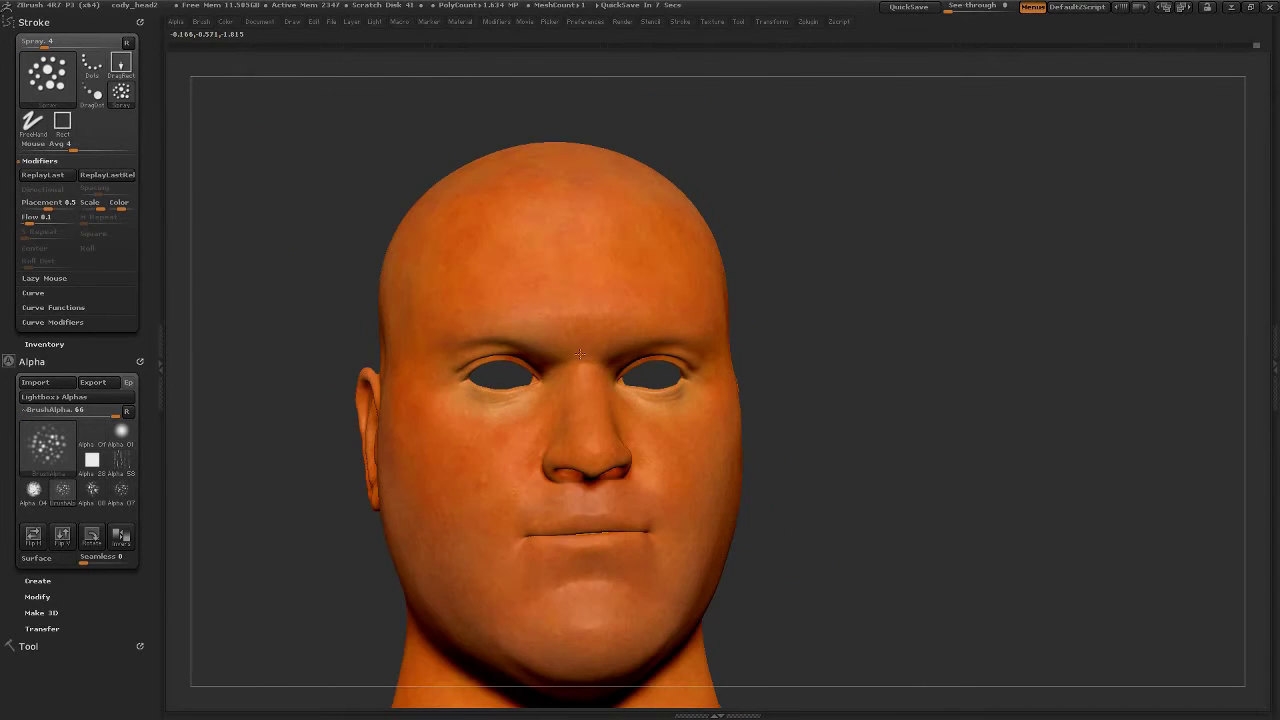
pyautogui.moveTo(580, 353)
pyautogui.mouseDown()
pyautogui.moveTo(684, 317)
pyautogui.moveTo(600, 400)
pyautogui.moveTo(471, 440)
pyautogui.moveTo(493, 459)
pyautogui.moveTo(572, 375)
pyautogui.mouseUp()
# - Spray the light flesh tone over the right side and the scalp
pyautogui.moveTo(659, 322); pyautogui.dragTo(759, 432)
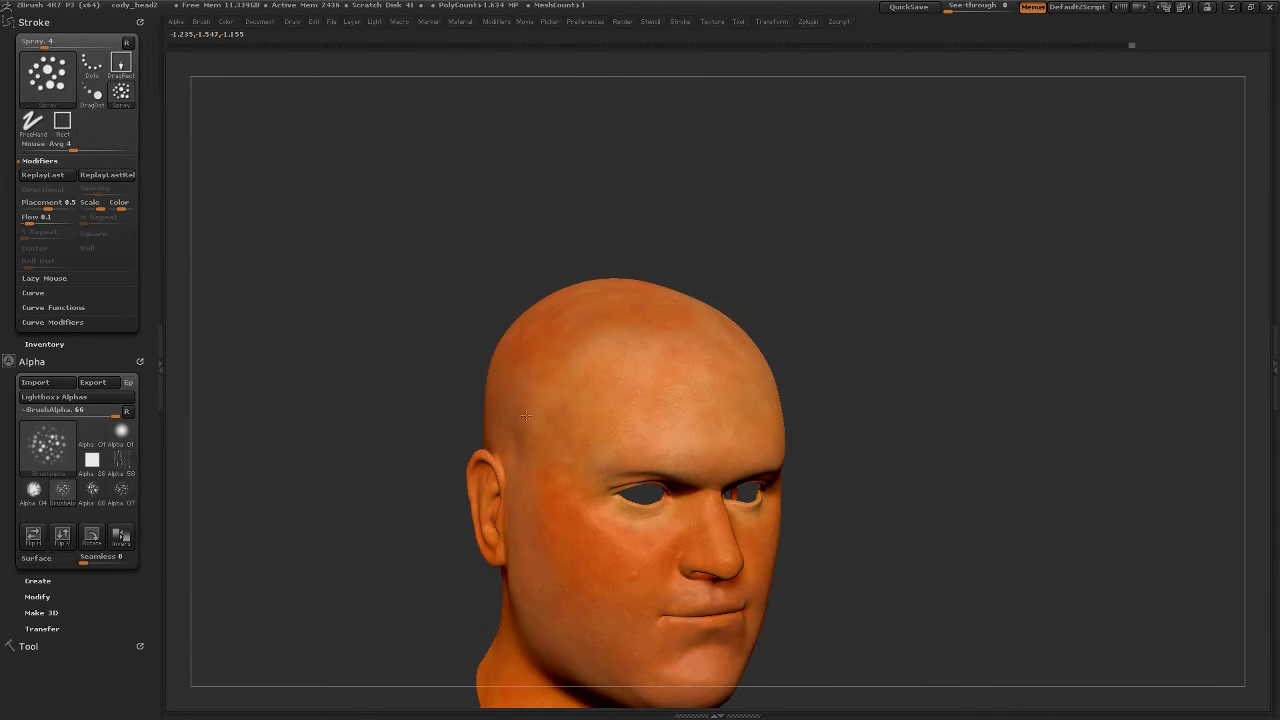
pyautogui.moveTo(525, 415); pyautogui.dragTo(684, 350)
pyautogui.moveTo(538, 249); pyautogui.dragTo(578, 396)
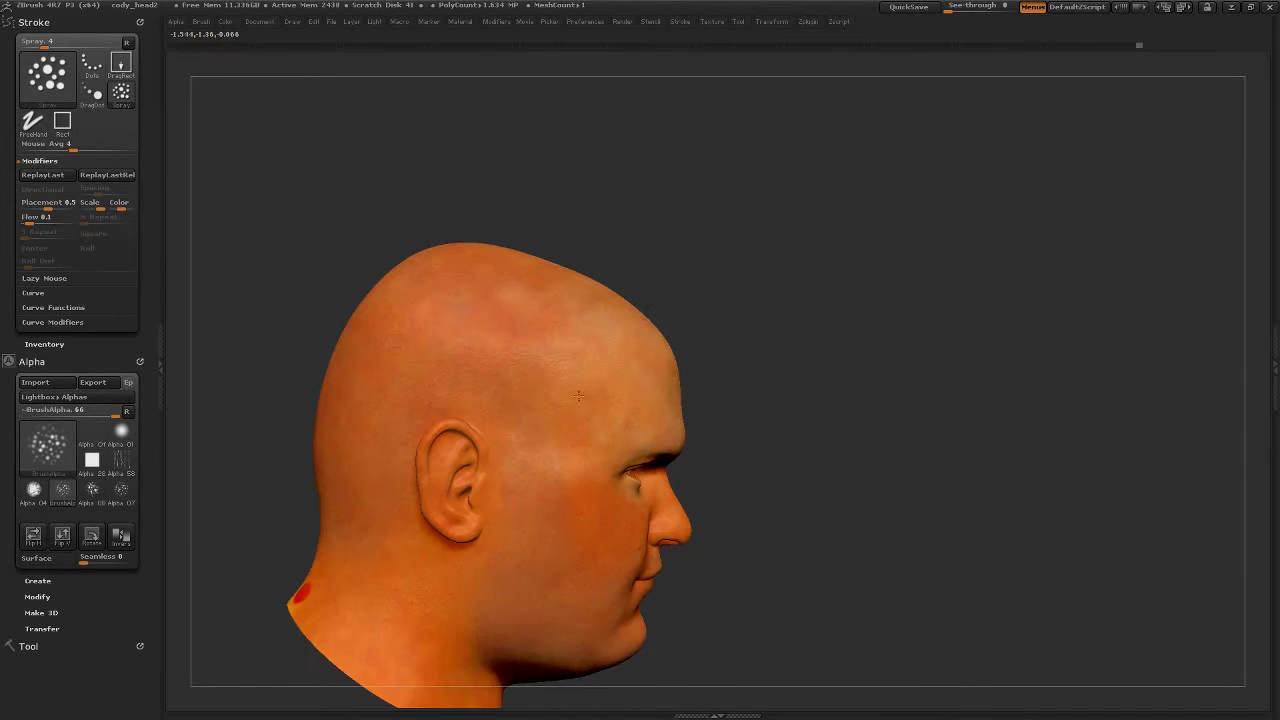
pyautogui.moveTo(440, 325)
pyautogui.mouseDown()
pyautogui.moveTo(603, 167)
pyautogui.moveTo(604, 357)
pyautogui.moveTo(550, 400)
pyautogui.moveTo(549, 460)
pyautogui.mouseUp()
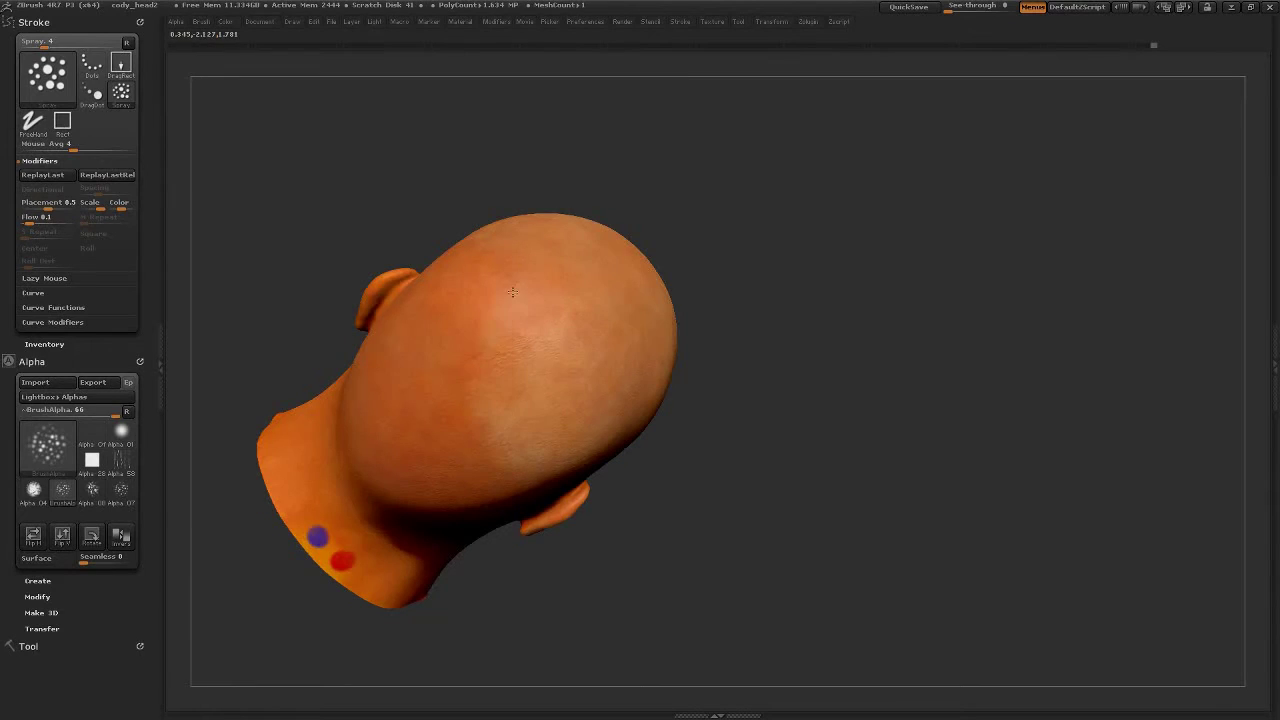
pyautogui.moveTo(512, 291)
pyautogui.mouseDown()
pyautogui.moveTo(505, 497)
pyautogui.moveTo(473, 497)
pyautogui.mouseUp()
# - Cover the back, sides and cheeks with the warm tone, keeping subtle variation
pyautogui.moveTo(562, 481); pyautogui.dragTo(582, 423)
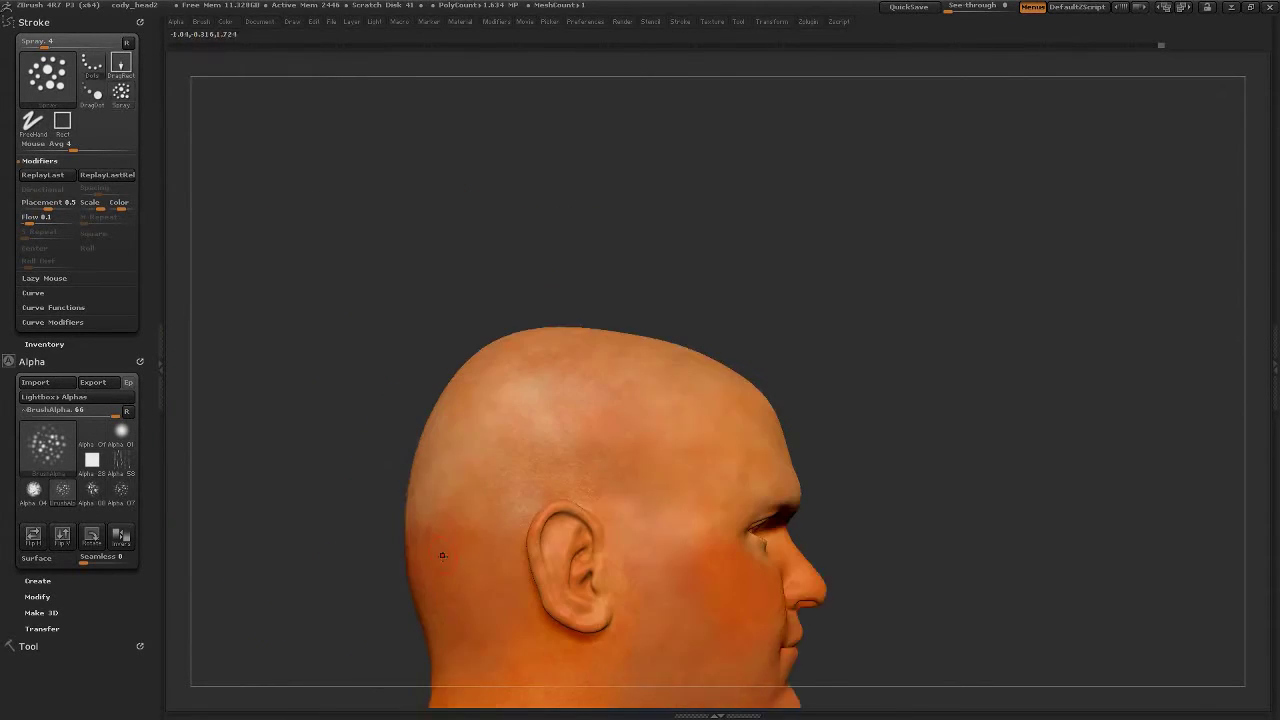
pyautogui.moveTo(603, 505); pyautogui.dragTo(303, 435)
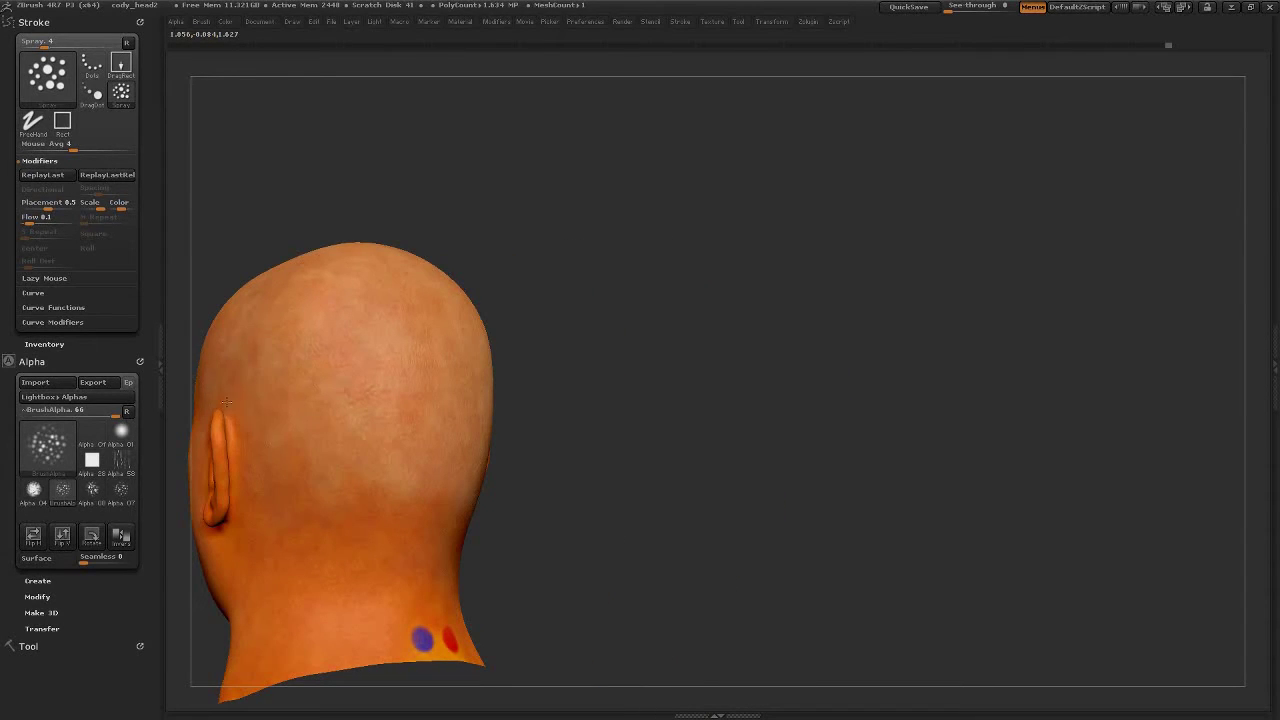
pyautogui.moveTo(310, 510); pyautogui.dragTo(411, 501)
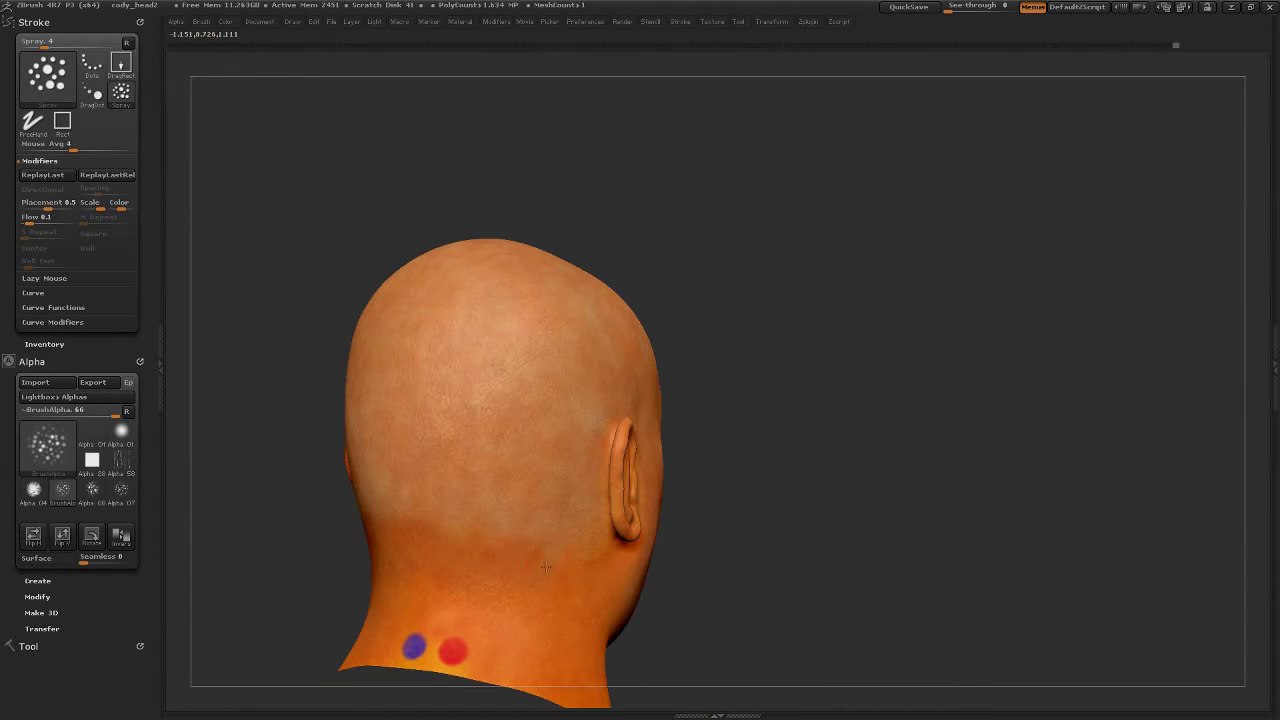
pyautogui.moveTo(546, 567)
pyautogui.mouseDown()
pyautogui.moveTo(474, 572)
pyautogui.moveTo(560, 557)
pyautogui.moveTo(331, 329)
pyautogui.moveTo(283, 487)
pyautogui.moveTo(628, 560)
pyautogui.mouseUp()
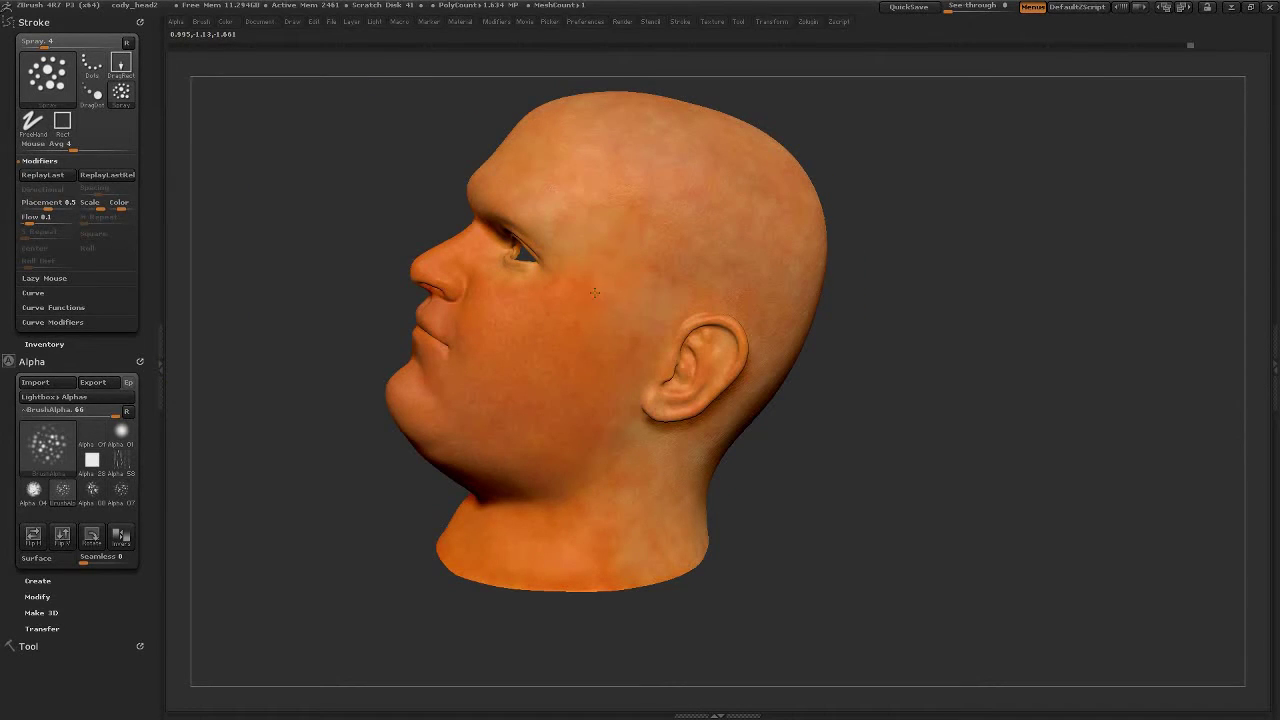
pyautogui.moveTo(621, 492)
pyautogui.mouseDown()
pyautogui.moveTo(604, 552)
pyautogui.moveTo(540, 400)
pyautogui.moveTo(508, 515)
pyautogui.moveTo(552, 430)
pyautogui.mouseUp()
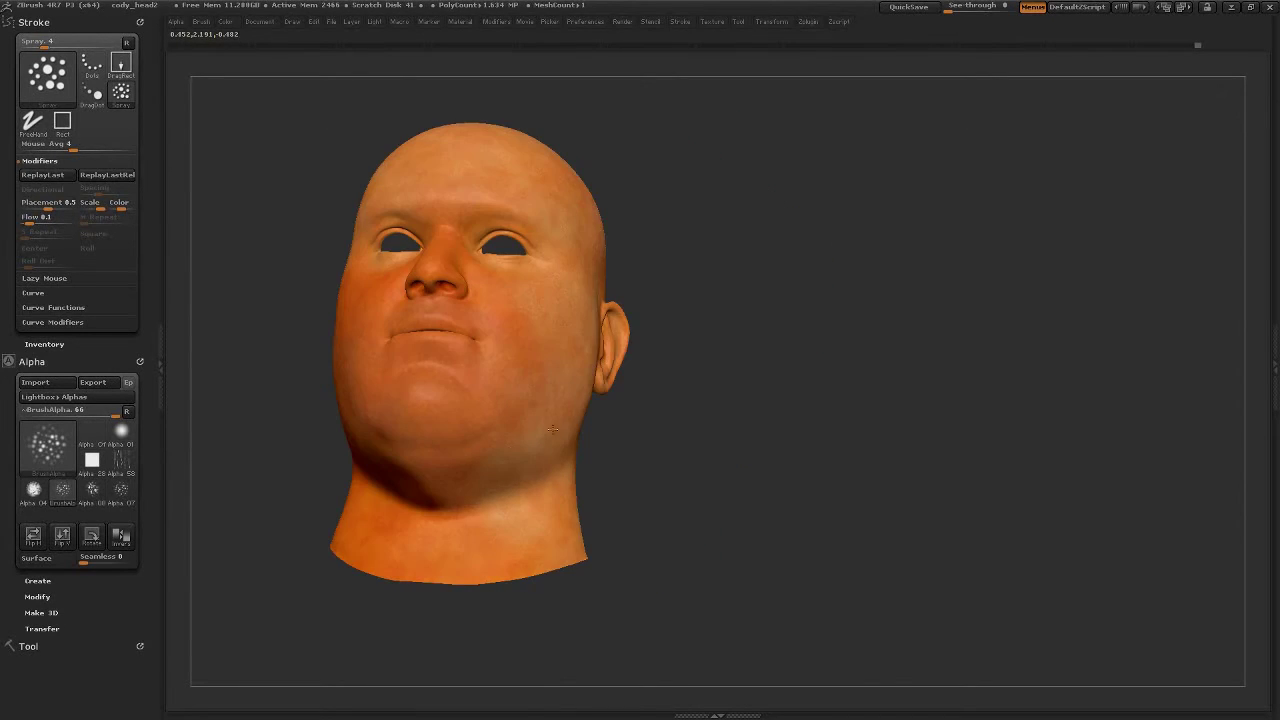
pyautogui.moveTo(393, 401)
pyautogui.mouseDown()
pyautogui.moveTo(420, 443)
pyautogui.moveTo(782, 550)
pyautogui.moveTo(434, 580)
pyautogui.moveTo(470, 520)
pyautogui.moveTo(542, 316)
pyautogui.moveTo(640, 364)
pyautogui.mouseUp()
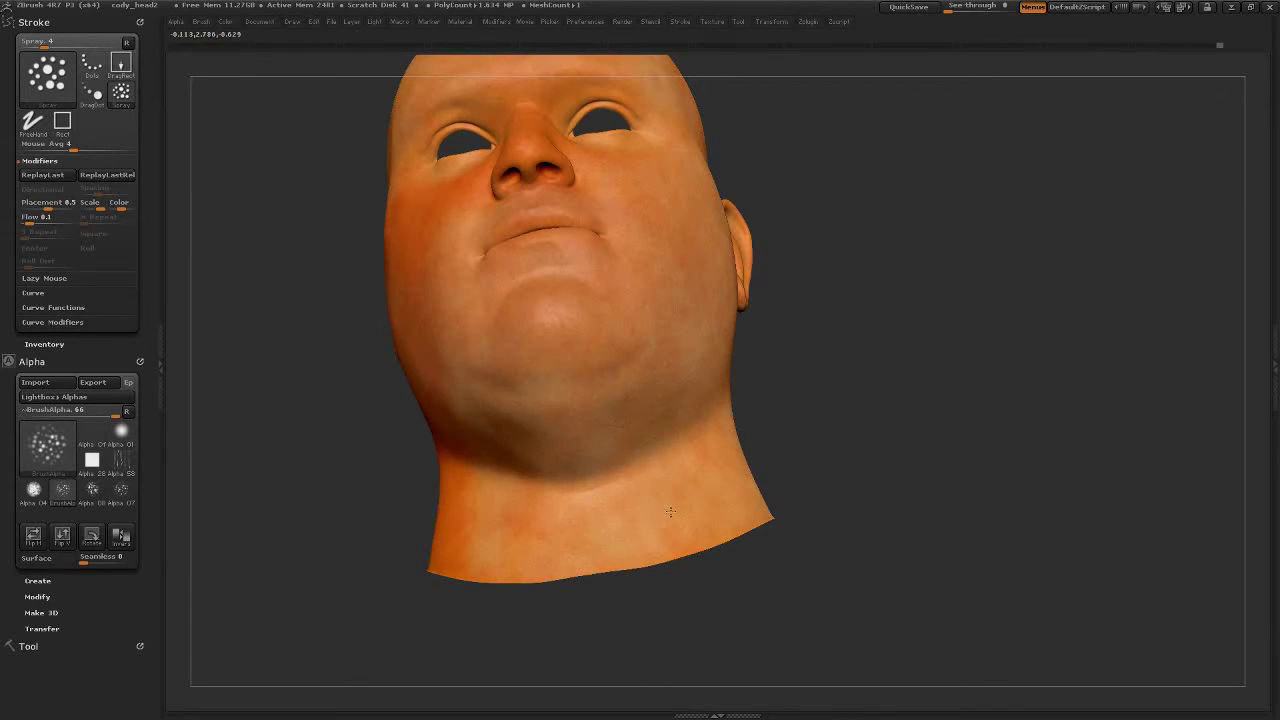
# - Inspect the red cheek polypaint from tilted profile and three-quarter views
pyautogui.moveTo(670, 511); pyautogui.dragTo(537, 399)
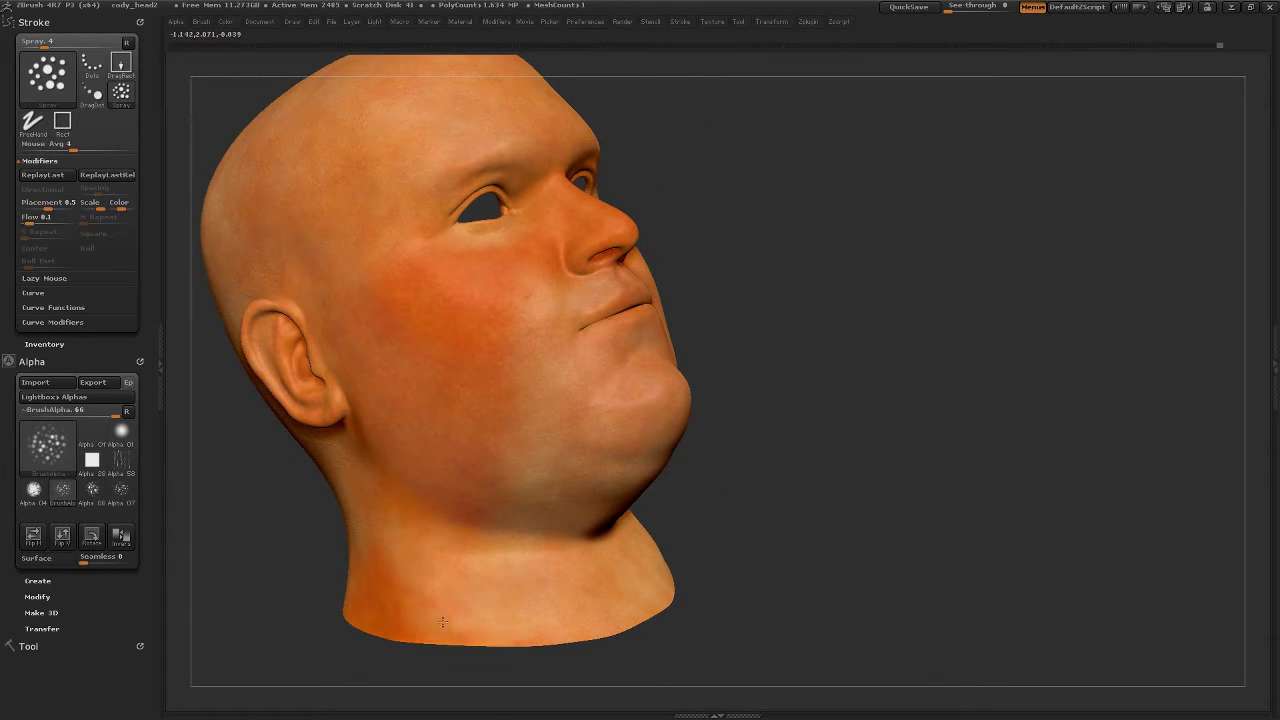
pyautogui.moveTo(477, 594); pyautogui.dragTo(445, 520)
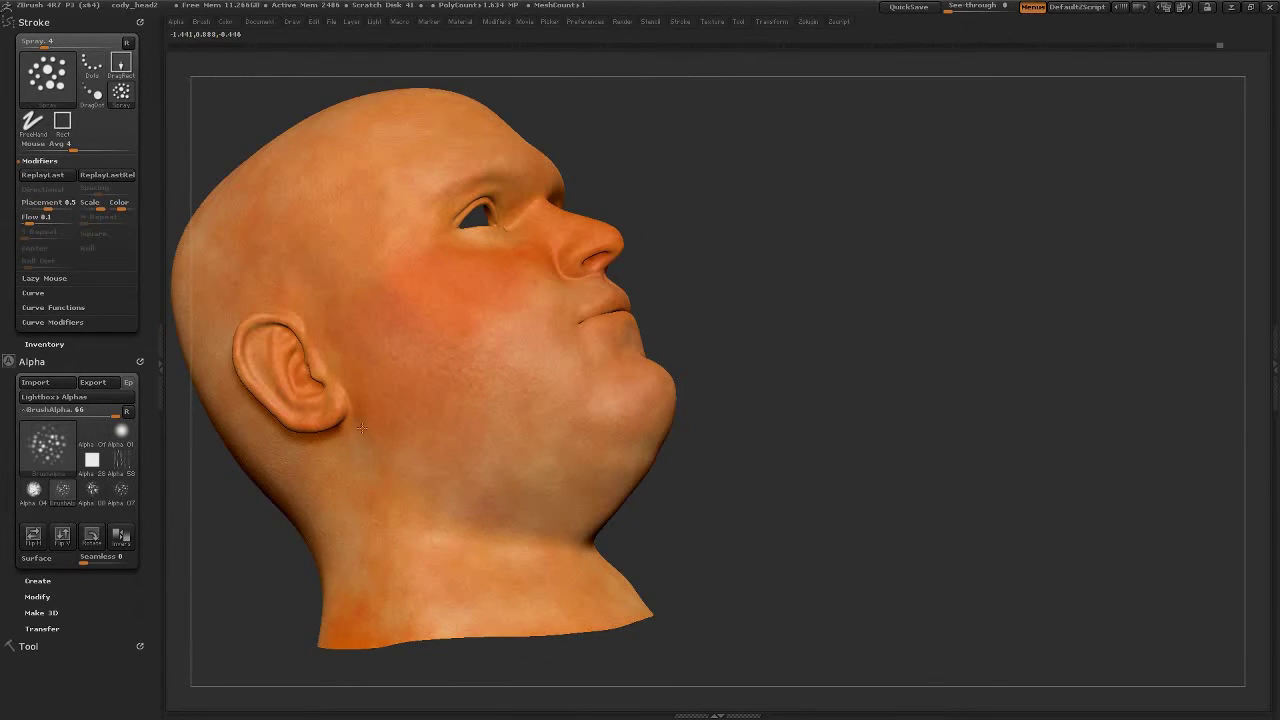
pyautogui.moveTo(361, 428); pyautogui.dragTo(589, 328)
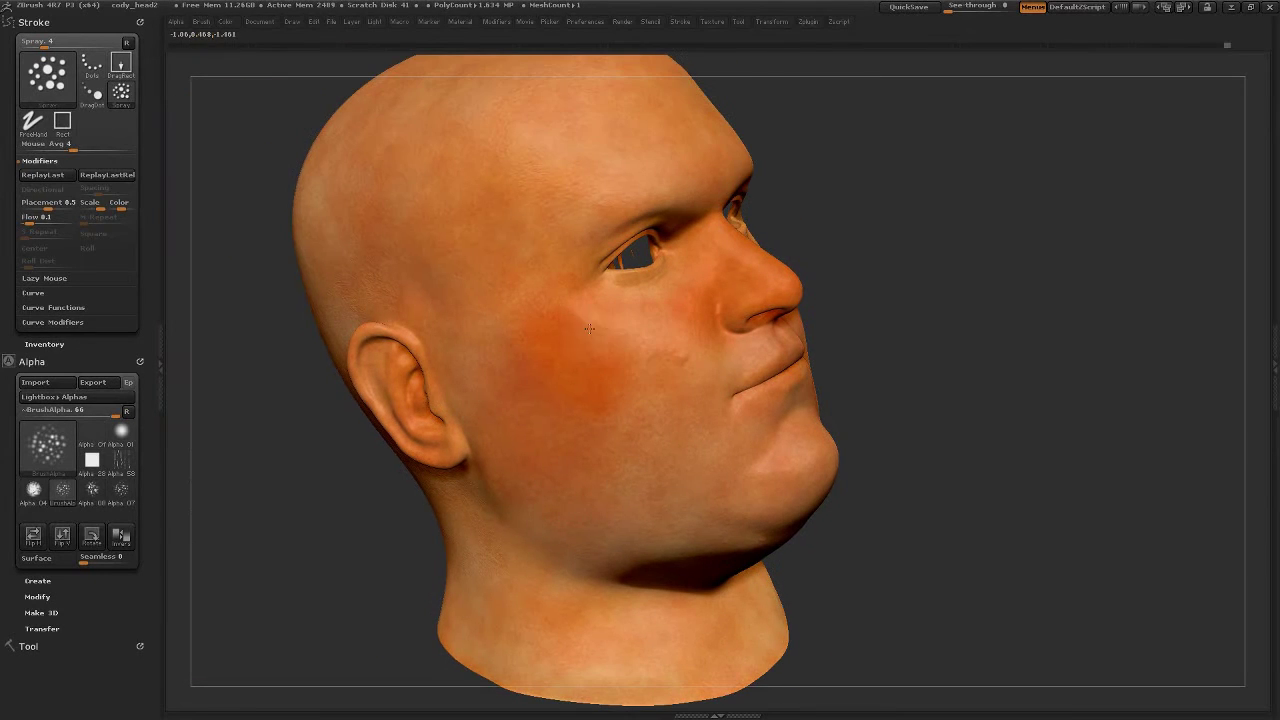
pyautogui.moveTo(504, 409)
pyautogui.mouseDown()
pyautogui.moveTo(574, 445)
pyautogui.moveTo(394, 507)
pyautogui.moveTo(386, 358)
pyautogui.moveTo(374, 504)
pyautogui.moveTo(432, 427)
pyautogui.mouseUp()
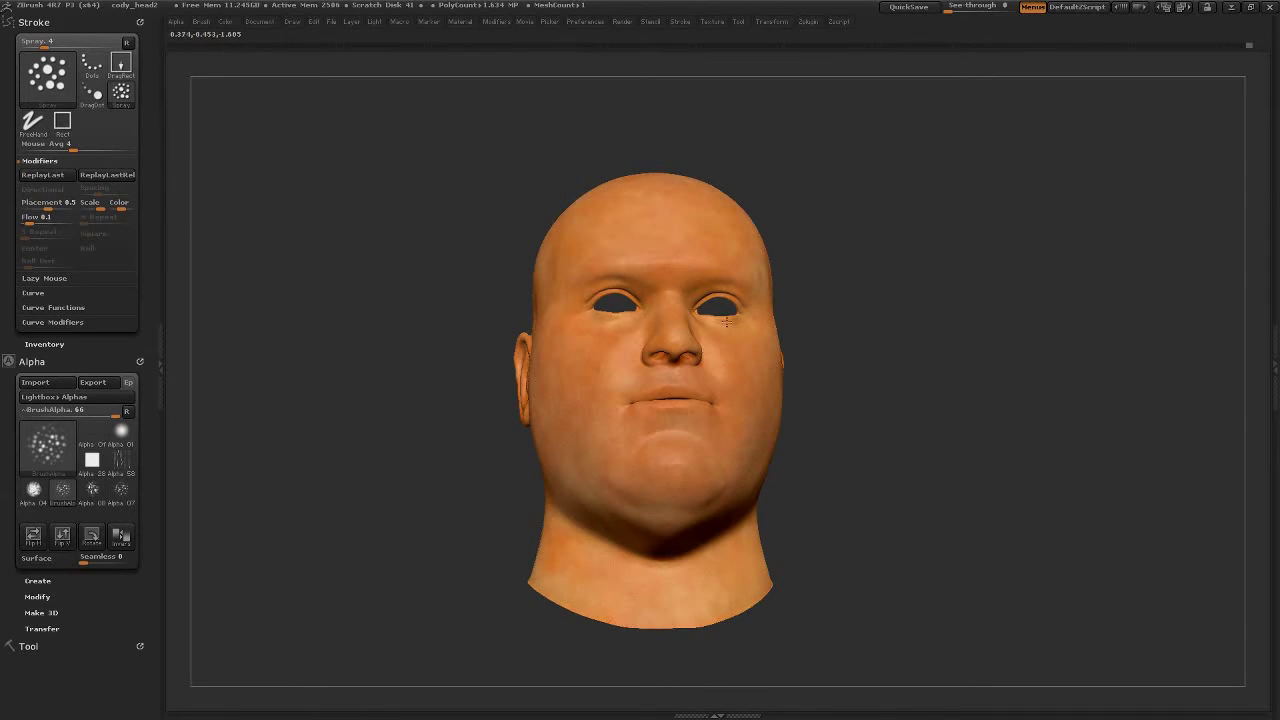
pyautogui.moveTo(726, 320)
pyautogui.mouseDown()
pyautogui.moveTo(440, 471)
pyautogui.moveTo(217, 471)
pyautogui.moveTo(330, 417)
pyautogui.moveTo(664, 361)
pyautogui.mouseUp()
pyautogui.moveTo(681, 417); pyautogui.dragTo(489, 409)
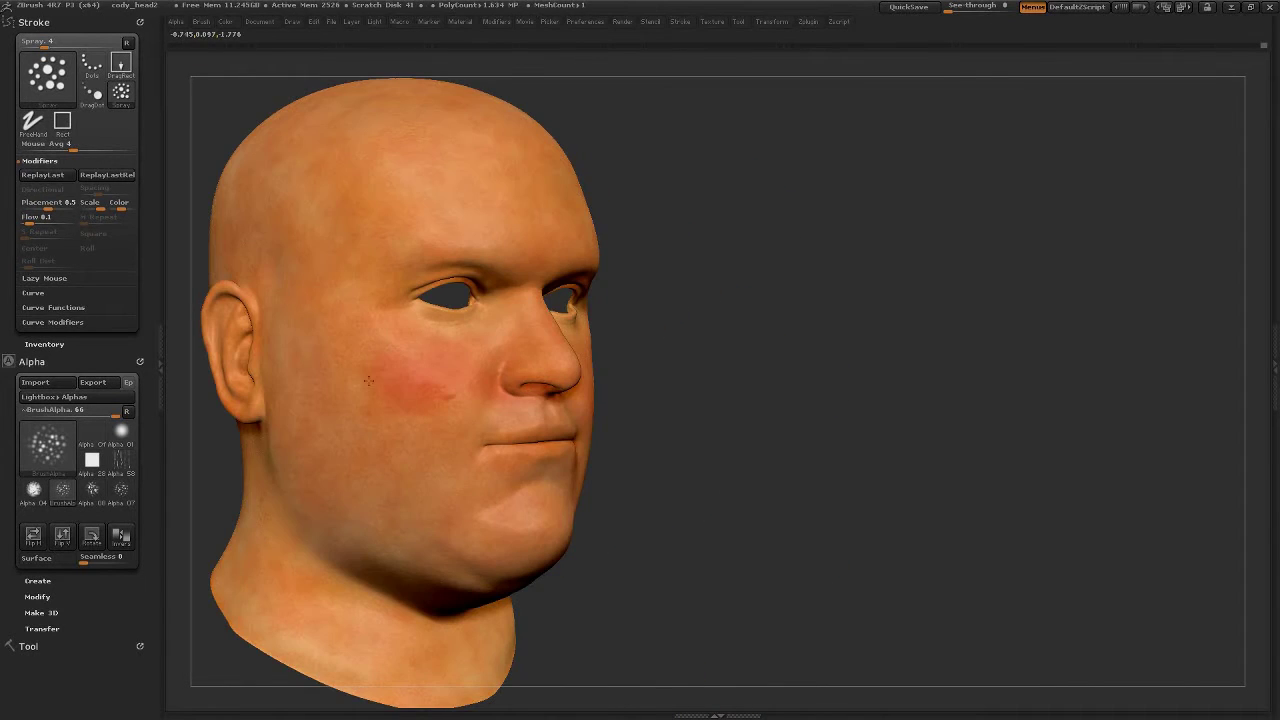
# - Swing the head between left and right profiles and the front to check the flush
pyautogui.moveTo(368, 381); pyautogui.dragTo(300, 355)
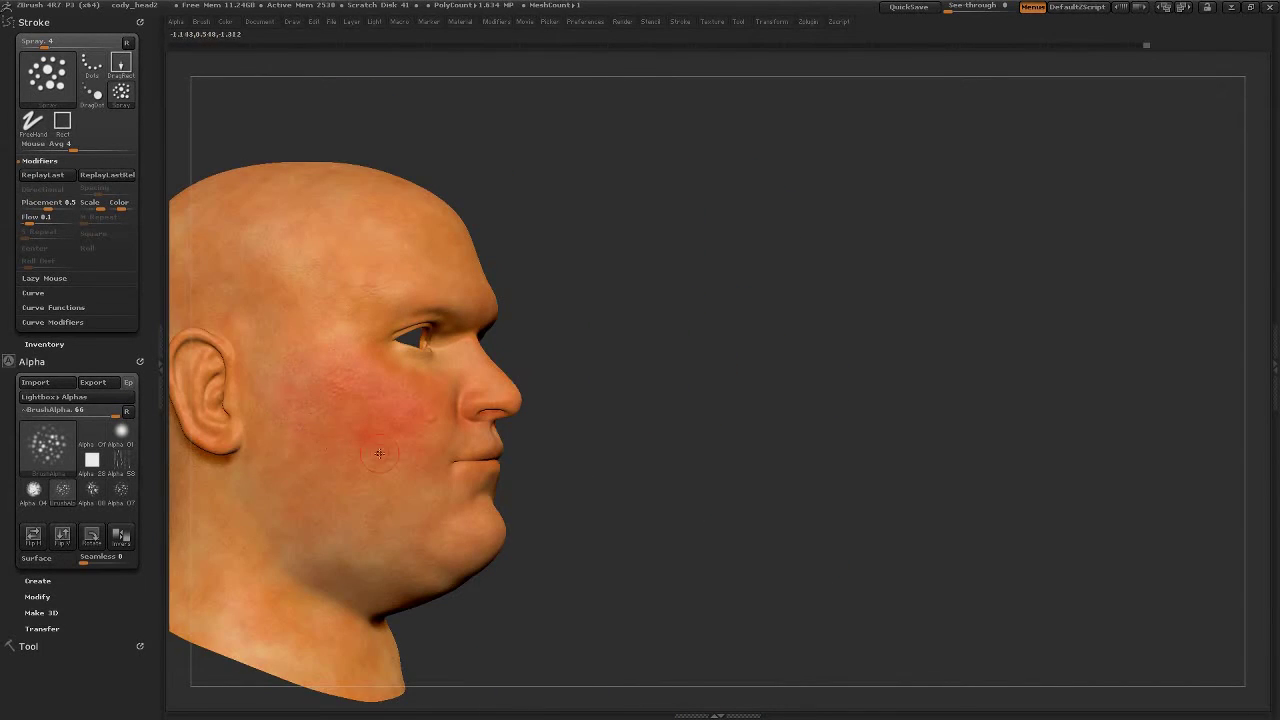
pyautogui.moveTo(379, 453); pyautogui.dragTo(741, 479)
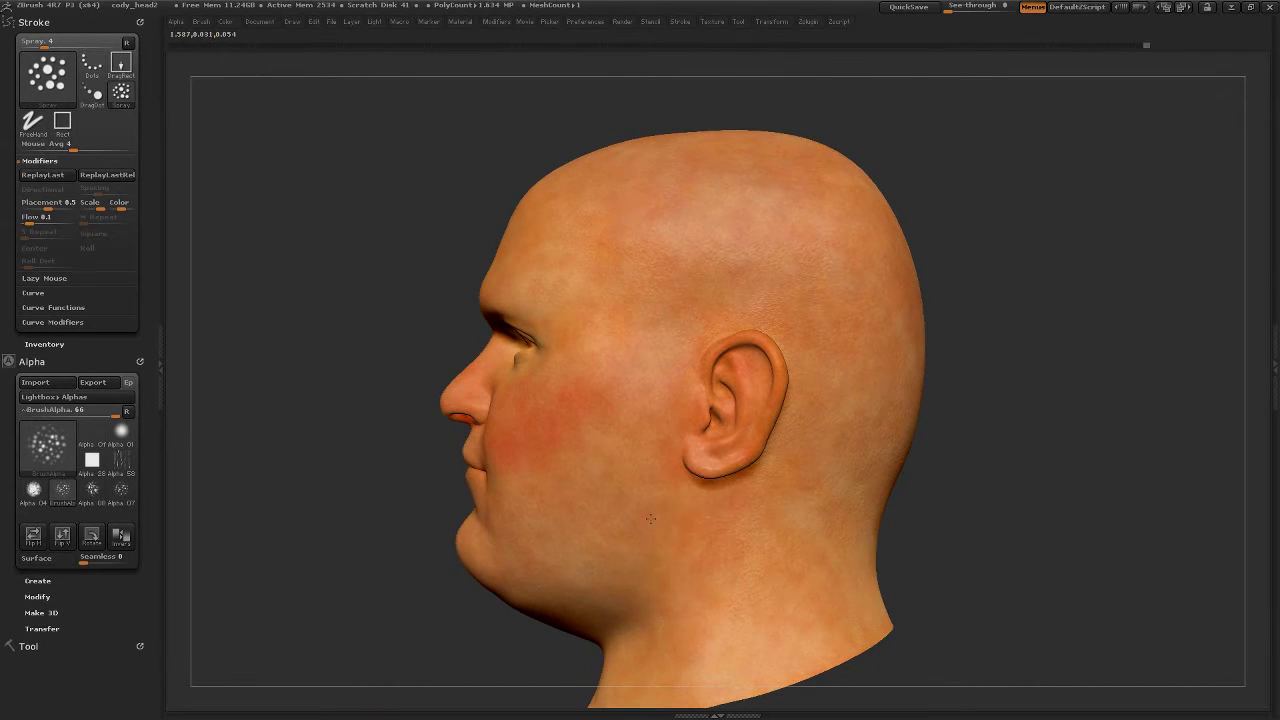
pyautogui.moveTo(650, 518); pyautogui.dragTo(546, 338)
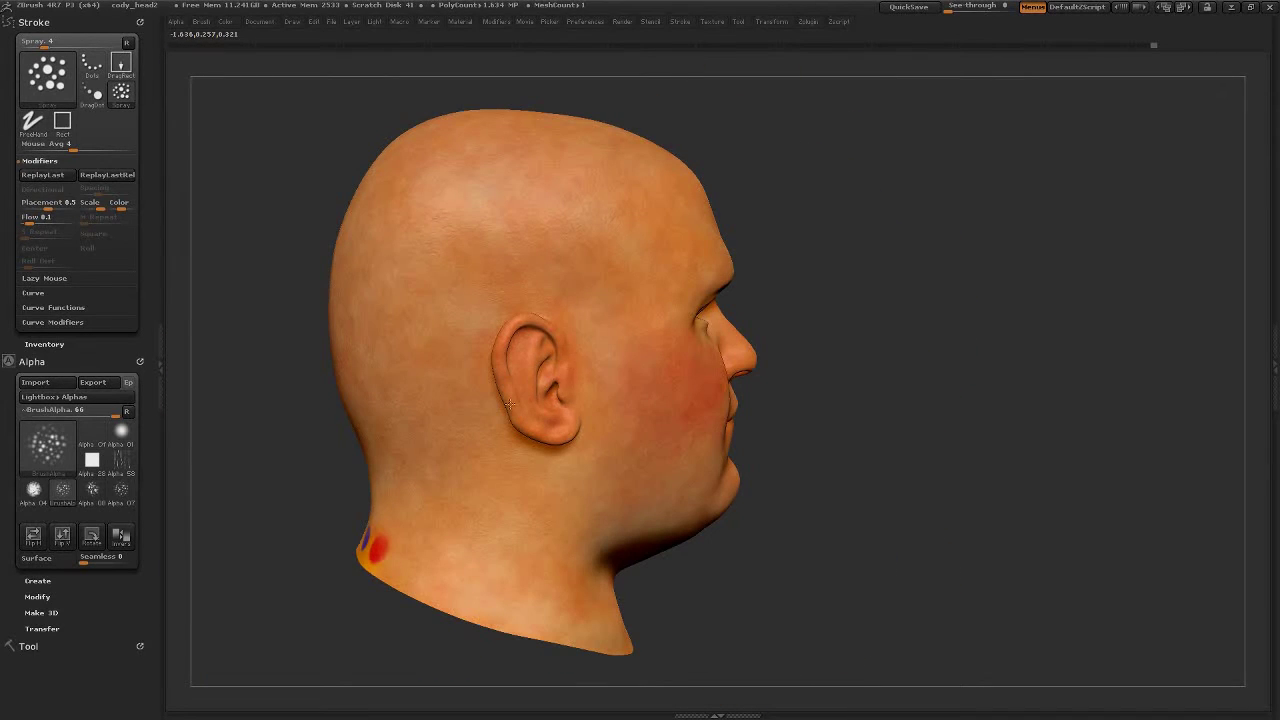
pyautogui.moveTo(509, 403); pyautogui.dragTo(501, 435)
pyautogui.moveTo(577, 503)
pyautogui.mouseDown()
pyautogui.moveTo(428, 523)
pyautogui.moveTo(266, 457)
pyautogui.moveTo(617, 412)
pyautogui.moveTo(590, 484)
pyautogui.moveTo(526, 500)
pyautogui.moveTo(643, 557)
pyautogui.mouseUp()
pyautogui.moveTo(714, 540); pyautogui.dragTo(825, 522)
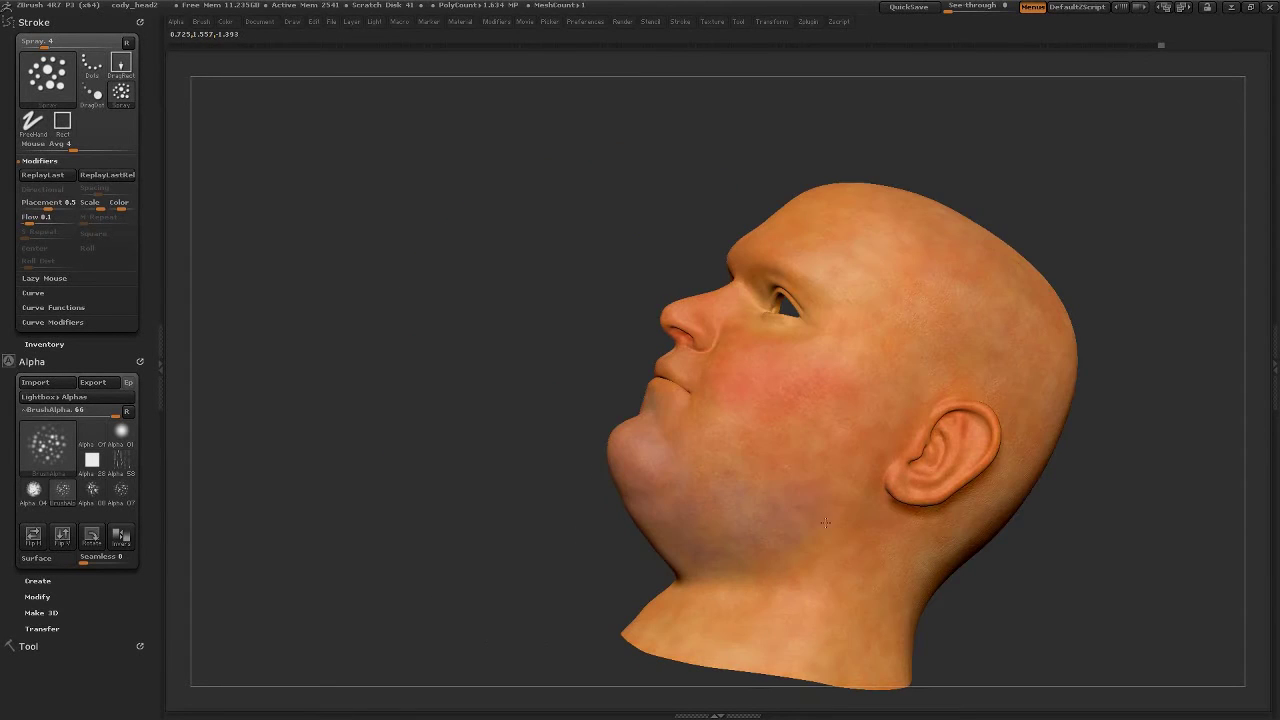
pyautogui.moveTo(814, 457)
pyautogui.mouseDown()
pyautogui.moveTo(490, 462)
pyautogui.moveTo(388, 394)
pyautogui.moveTo(485, 413)
pyautogui.mouseUp()
# - Spray subtle purplish mottling across the scalp and back of the head
pyautogui.moveTo(471, 364); pyautogui.dragTo(422, 357)
pyautogui.moveTo(783, 418)
pyautogui.mouseDown()
pyautogui.moveTo(700, 459)
pyautogui.moveTo(766, 506)
pyautogui.moveTo(812, 482)
pyautogui.moveTo(651, 514)
pyautogui.moveTo(830, 428)
pyautogui.mouseUp()
pyautogui.moveTo(834, 481)
pyautogui.mouseDown()
pyautogui.moveTo(750, 353)
pyautogui.moveTo(654, 367)
pyautogui.mouseUp()
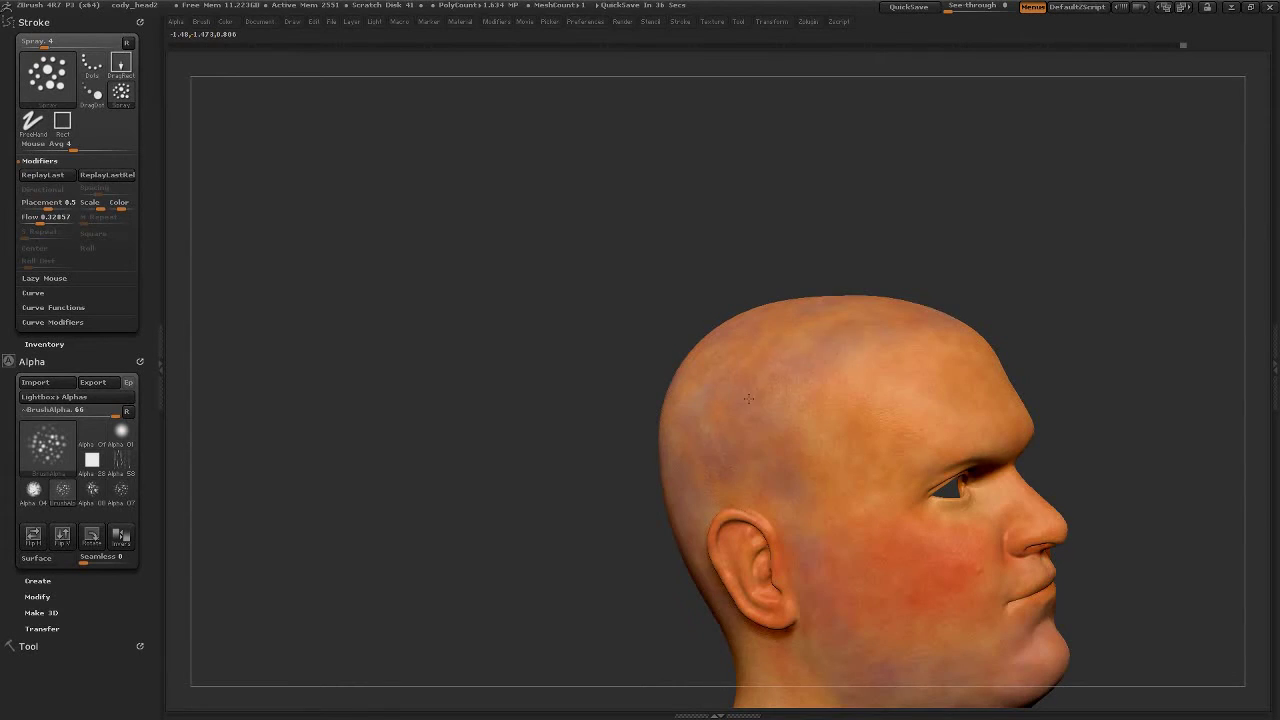
pyautogui.moveTo(748, 399)
pyautogui.mouseDown()
pyautogui.moveTo(414, 417)
pyautogui.moveTo(431, 493)
pyautogui.moveTo(801, 522)
pyautogui.mouseUp()
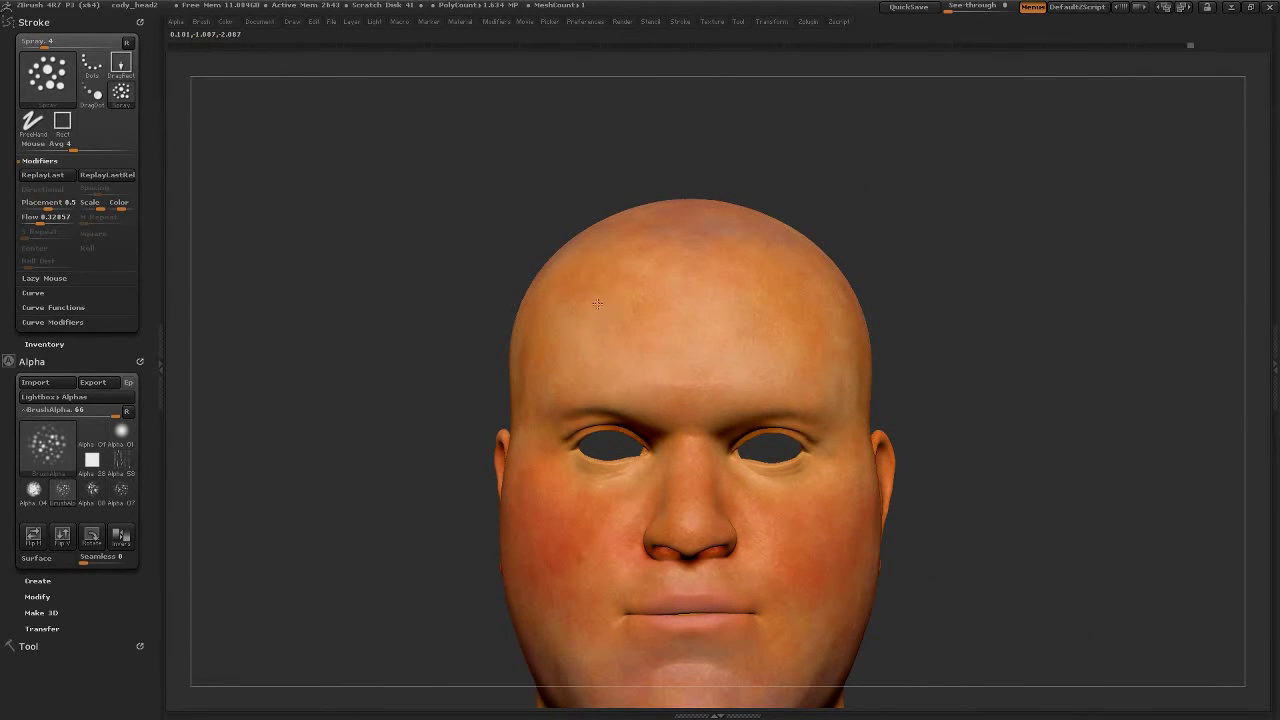
pyautogui.hotkey('alt', 'a')
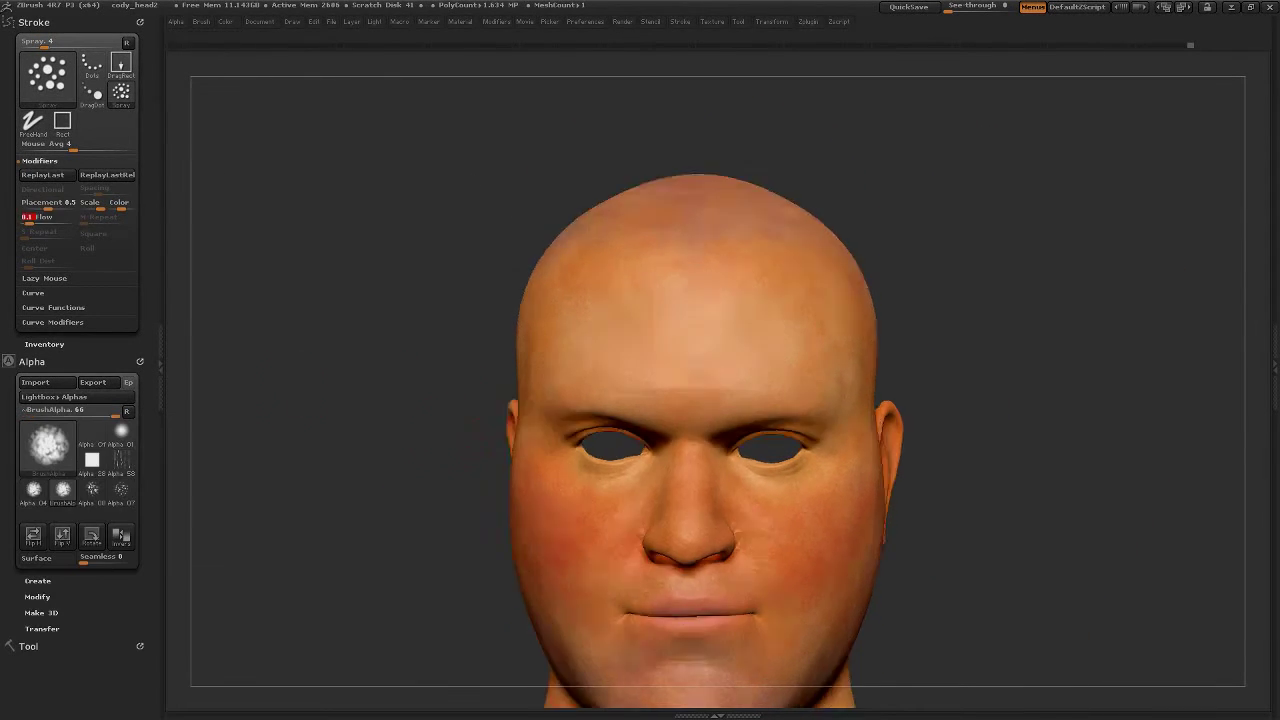
# - Orbit the head over the scalp, back, sides and chin to inspect the current paint
pyautogui.moveTo(393, 424); pyautogui.dragTo(806, 385)
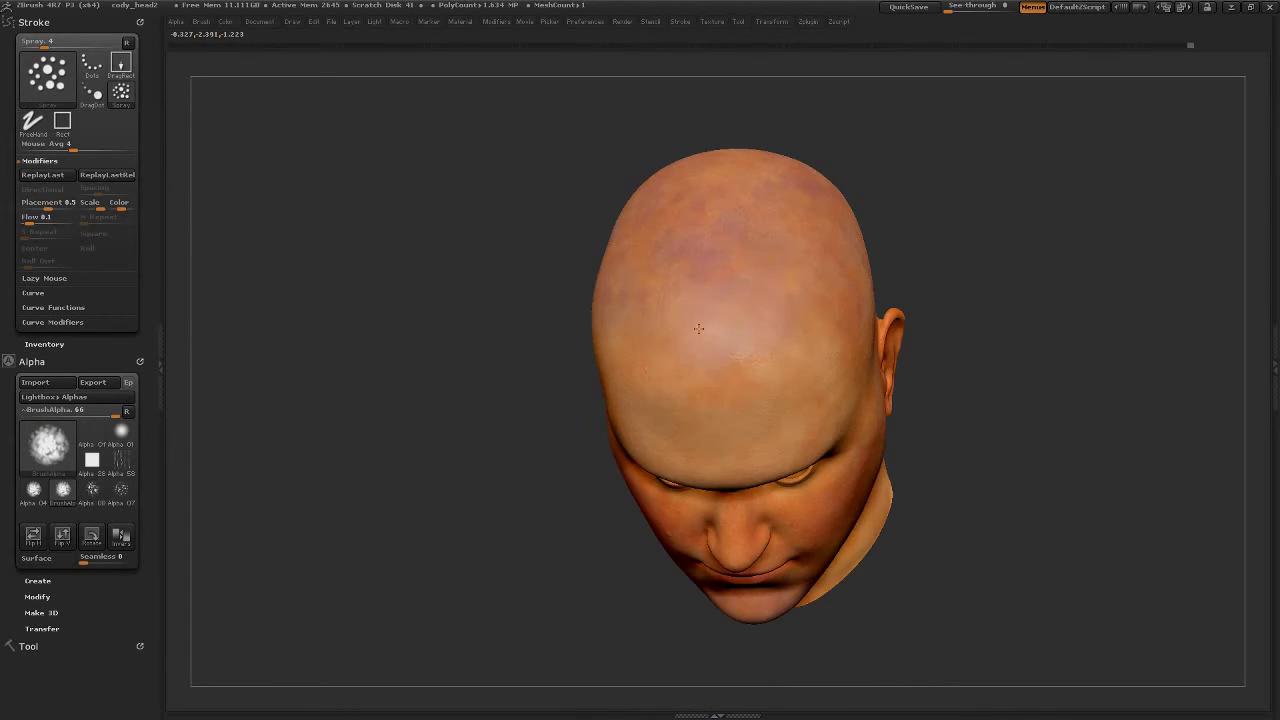
pyautogui.moveTo(933, 391)
pyautogui.mouseDown()
pyautogui.moveTo(853, 405)
pyautogui.moveTo(797, 397)
pyautogui.moveTo(771, 430)
pyautogui.mouseUp()
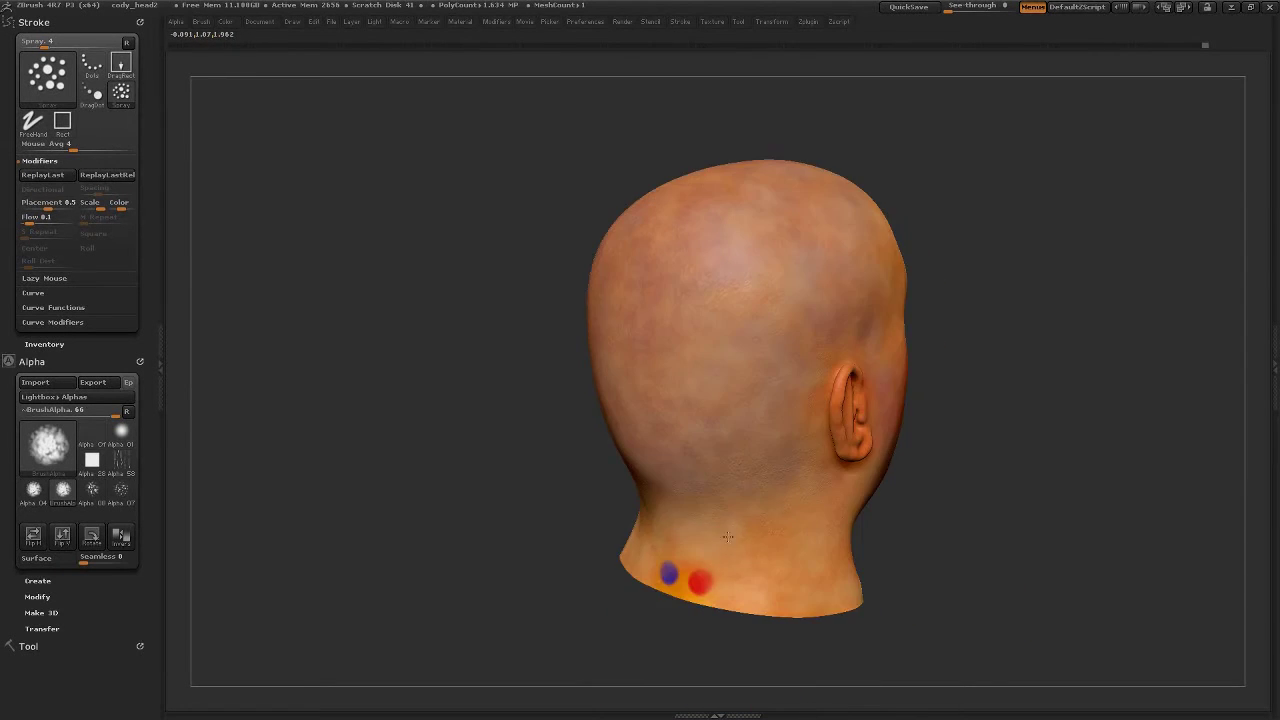
pyautogui.moveTo(862, 274); pyautogui.dragTo(779, 412)
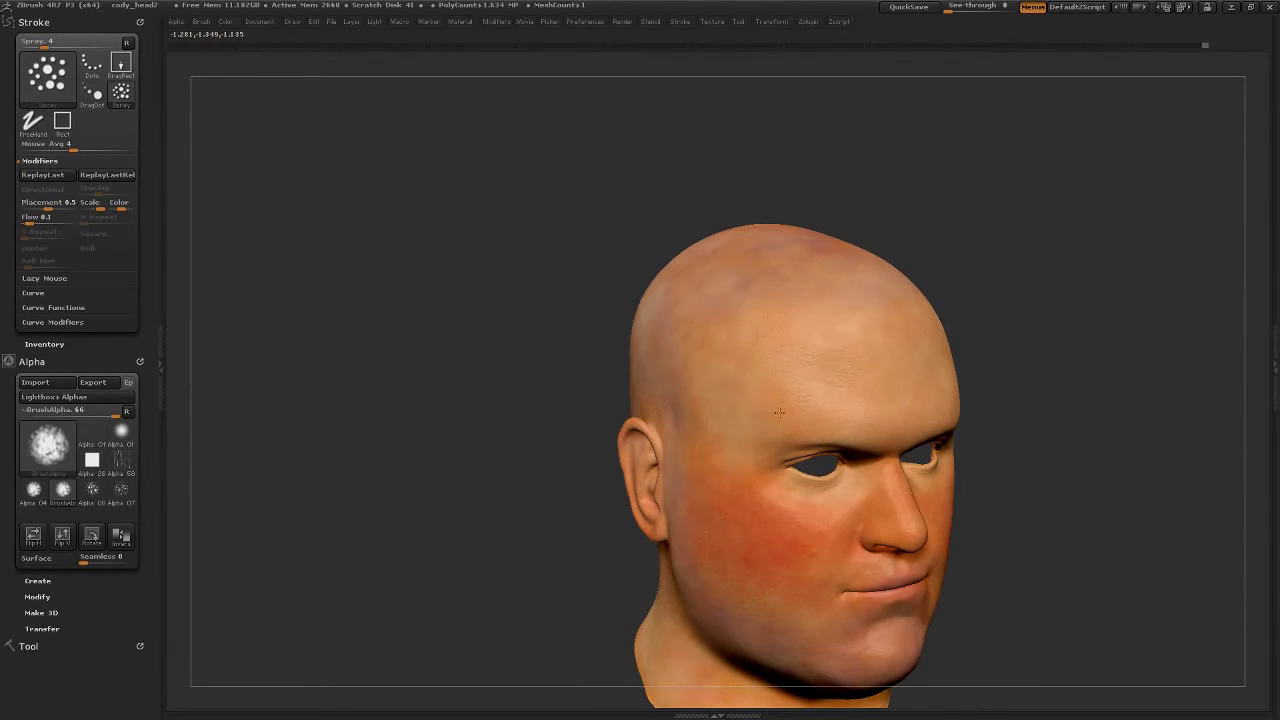
pyautogui.moveTo(813, 532); pyautogui.dragTo(628, 341)
pyautogui.moveTo(635, 569); pyautogui.dragTo(704, 494)
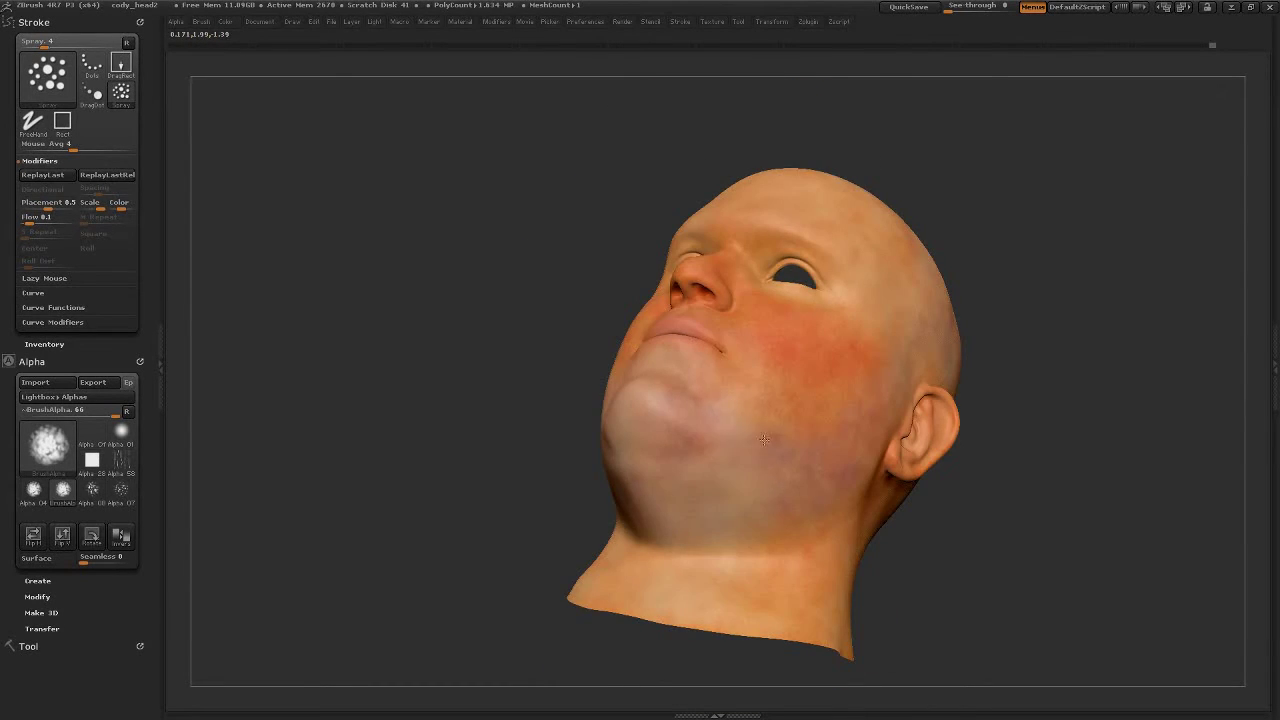
pyautogui.moveTo(764, 440); pyautogui.dragTo(828, 534)
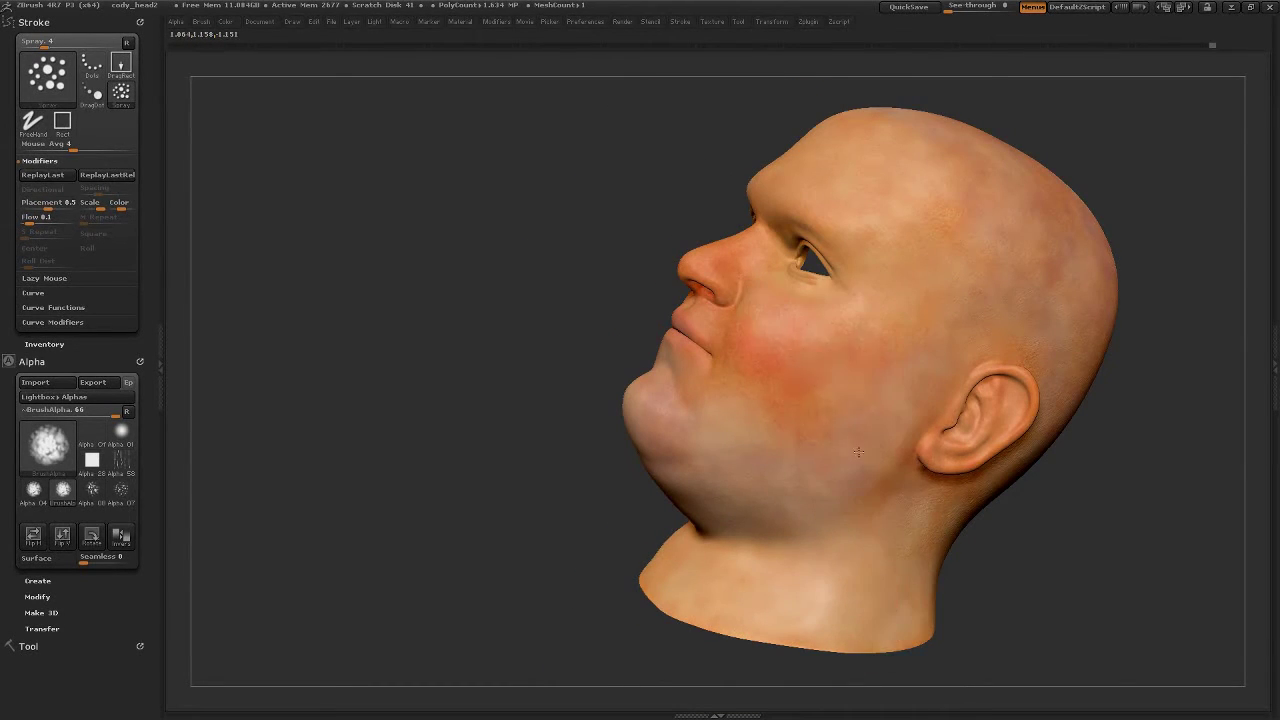
pyautogui.moveTo(858, 452)
pyautogui.mouseDown()
pyautogui.moveTo(700, 403)
pyautogui.moveTo(460, 435)
pyautogui.moveTo(493, 436)
pyautogui.moveTo(538, 340)
pyautogui.moveTo(619, 552)
pyautogui.mouseUp()
# - Spray a pale yellowish skin tint over the chin and lower jaw at 0.1 flow
pyautogui.press('space')
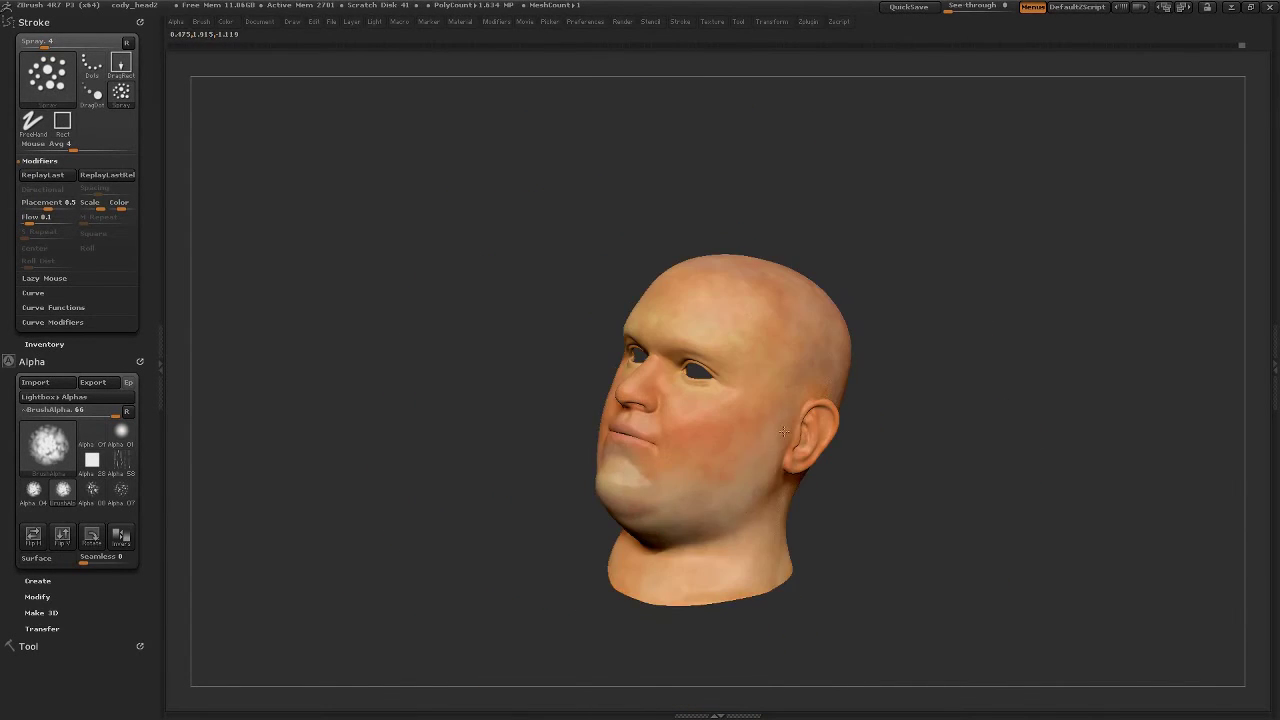
pyautogui.moveTo(784, 432); pyautogui.dragTo(756, 473)
pyautogui.moveTo(520, 420); pyautogui.dragTo(596, 424)
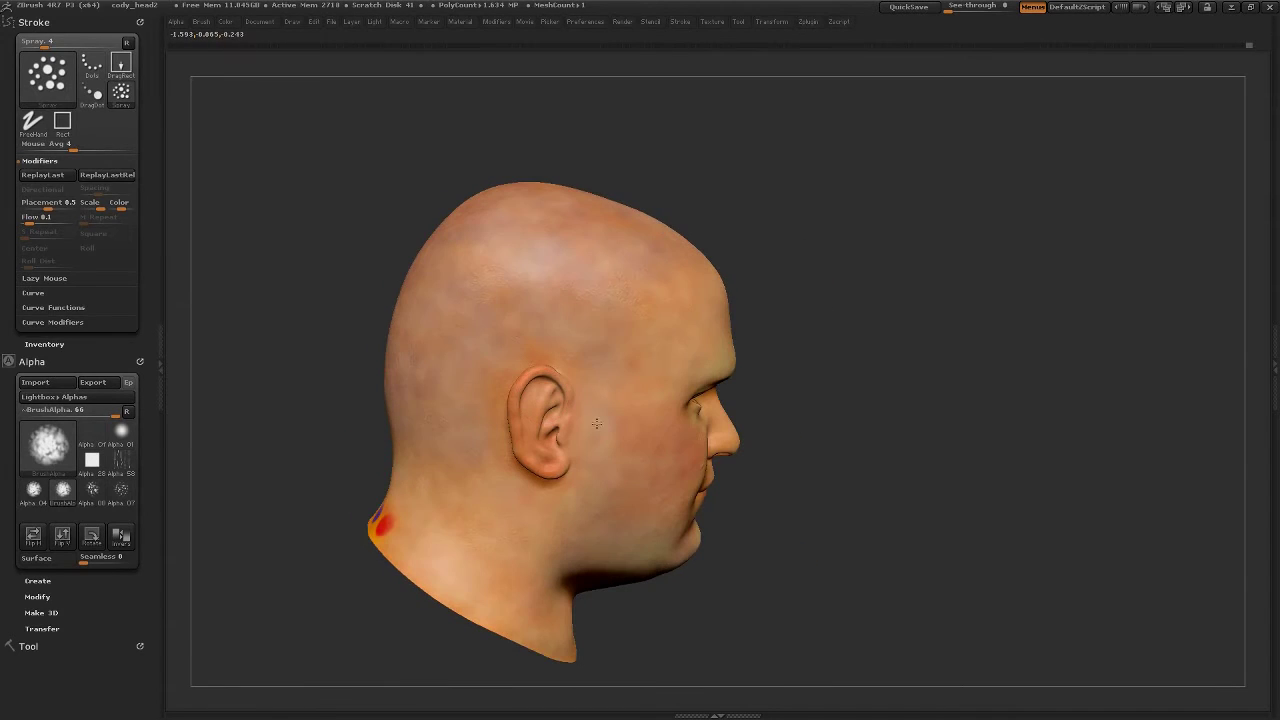
pyautogui.moveTo(441, 424)
pyautogui.mouseDown()
pyautogui.moveTo(531, 232)
pyautogui.moveTo(440, 467)
pyautogui.mouseUp()
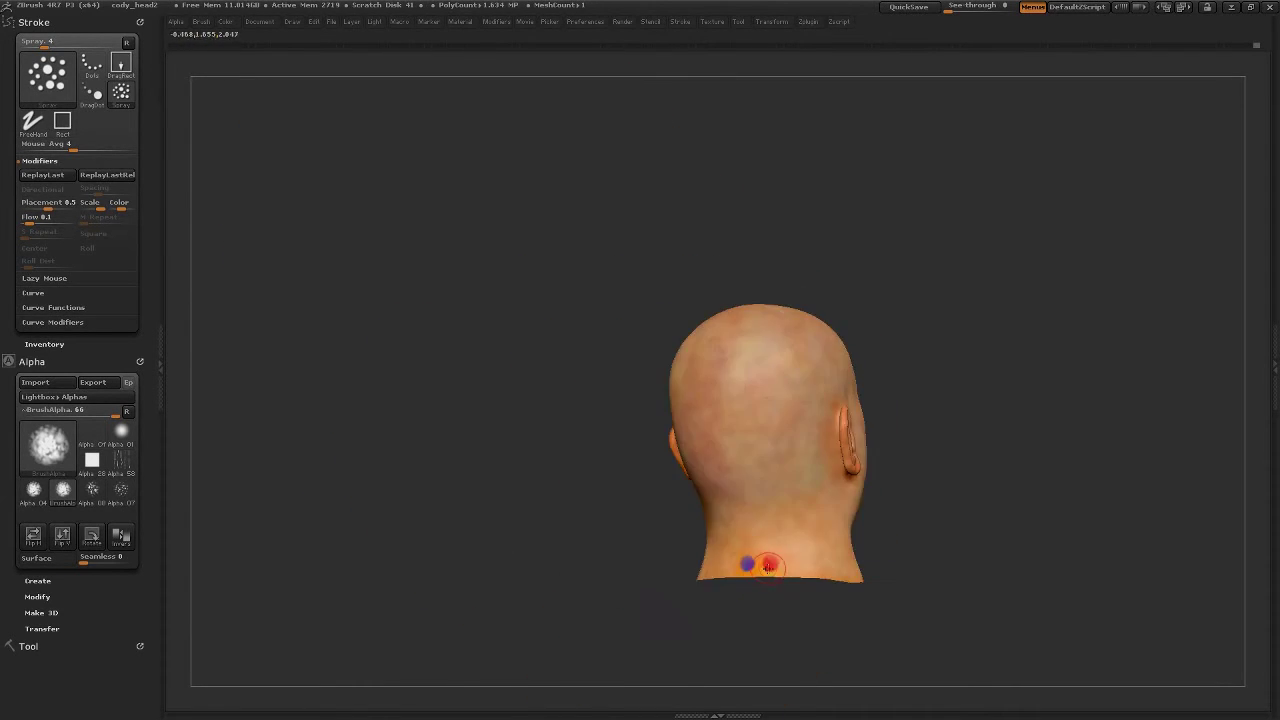
pyautogui.moveTo(406, 425)
pyautogui.mouseDown()
pyautogui.moveTo(617, 510)
pyautogui.moveTo(408, 465)
pyautogui.moveTo(420, 503)
pyautogui.moveTo(314, 490)
pyautogui.moveTo(434, 495)
pyautogui.mouseUp()
pyautogui.rightClick(320, 490)
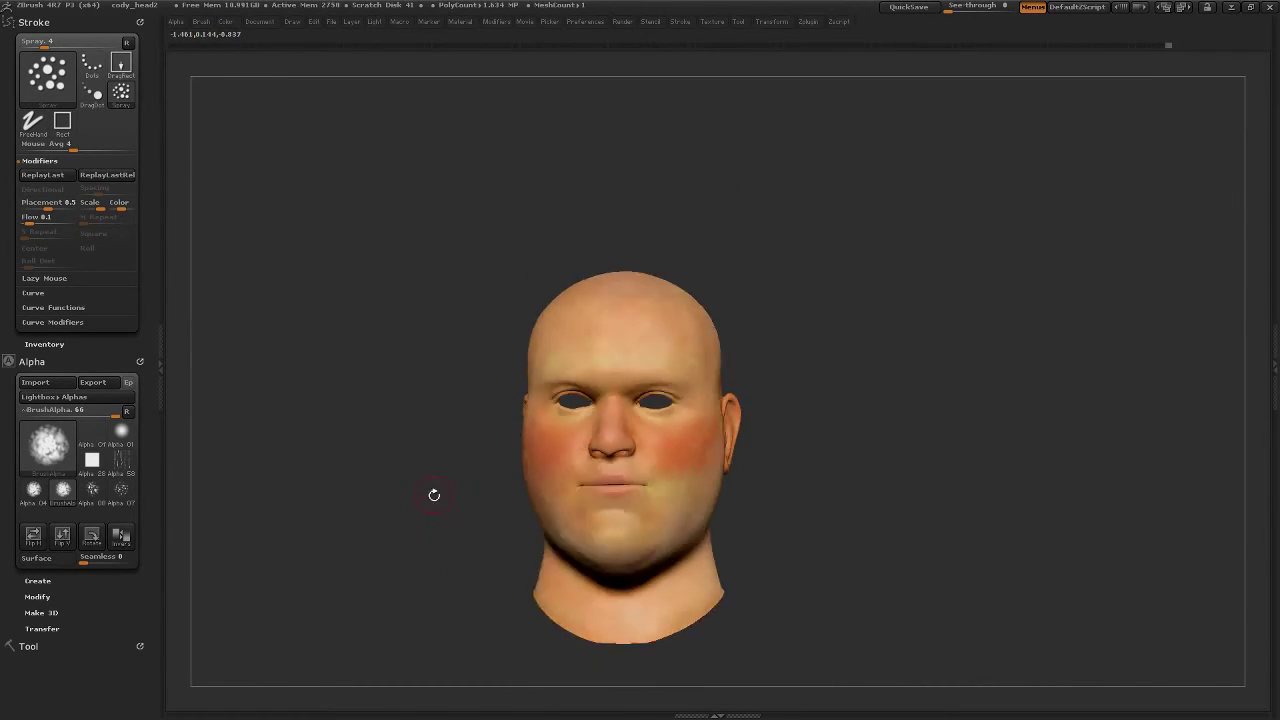
pyautogui.moveTo(665, 344); pyautogui.dragTo(723, 470)
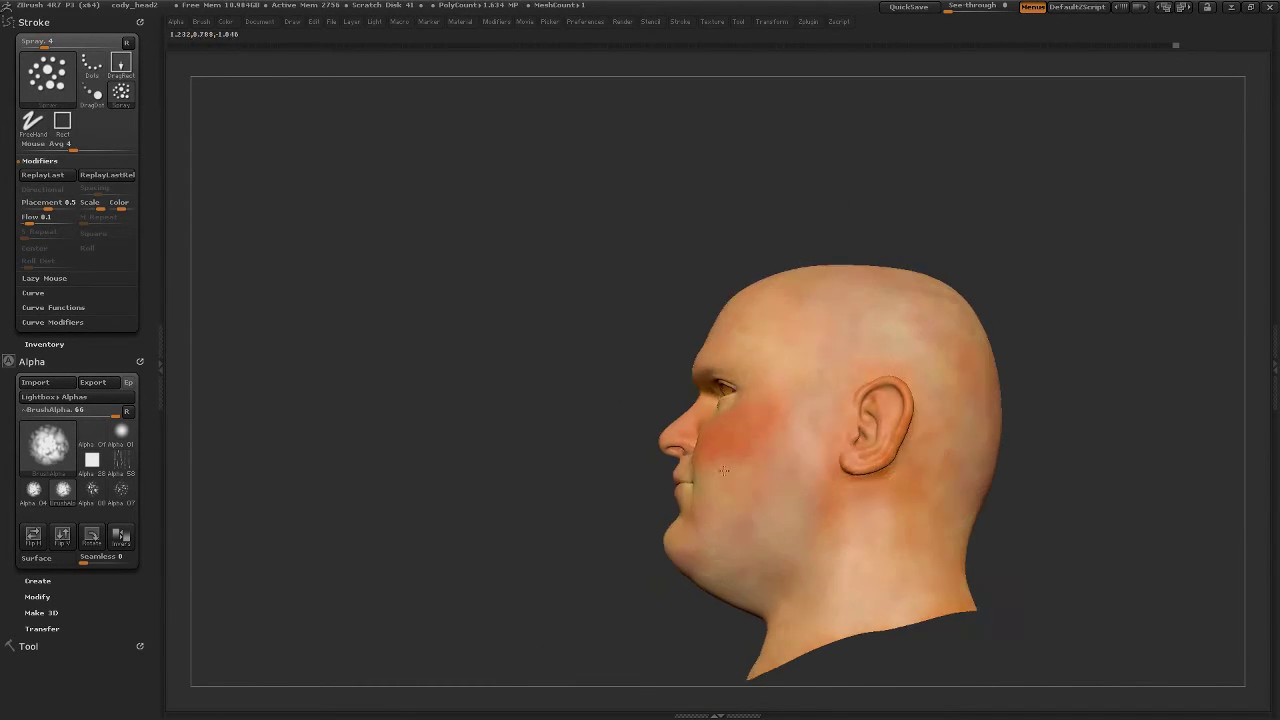
# - Switch the spray brush stamp to Alpha 23, then to the veiny Alpha 22
pyautogui.moveTo(889, 418); pyautogui.dragTo(600, 450)
pyautogui.click(47, 445)
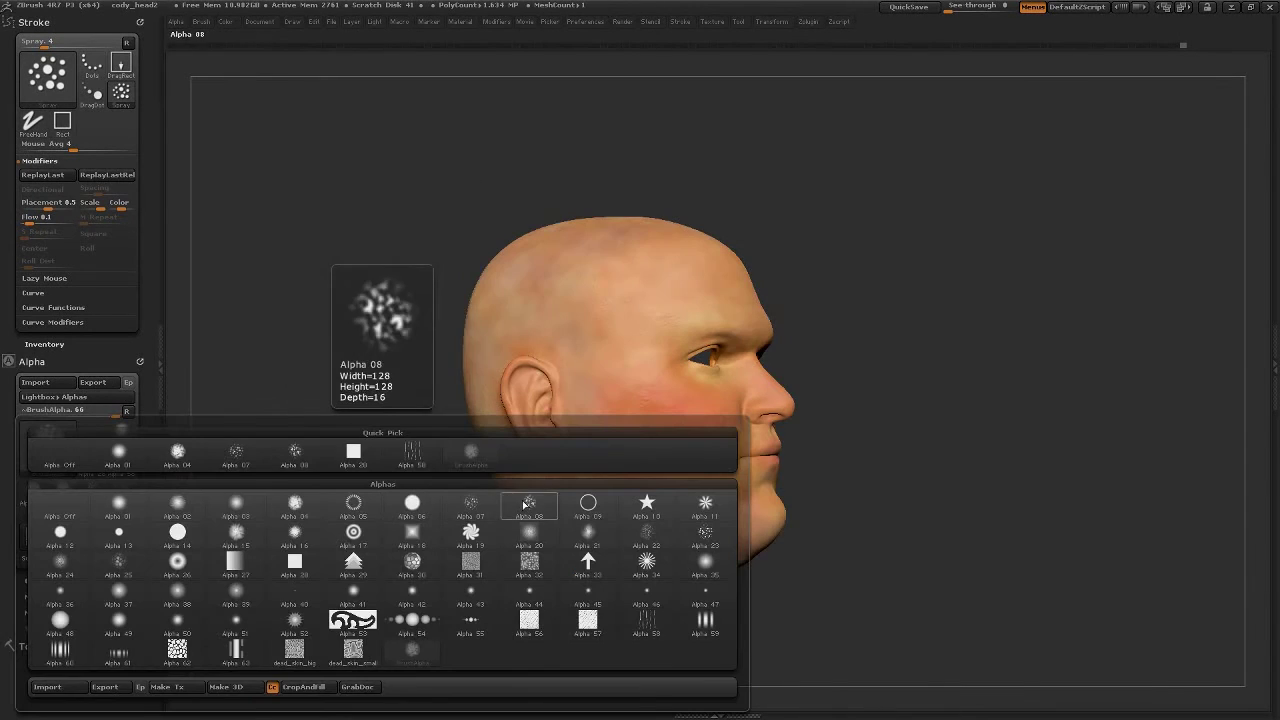
pyautogui.click(371, 500)
pyautogui.moveTo(371, 500)
pyautogui.mouseDown()
pyautogui.moveTo(511, 517)
pyautogui.moveTo(508, 334)
pyautogui.mouseUp()
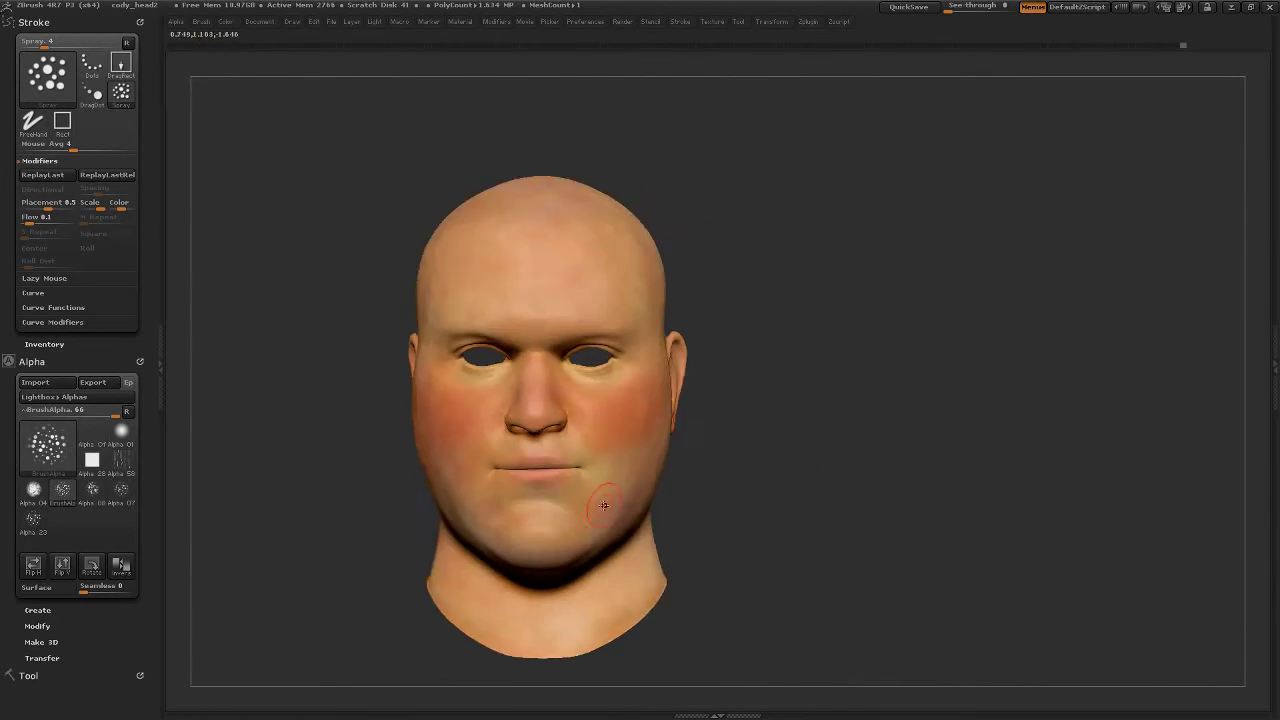
pyautogui.moveTo(420, 500)
pyautogui.keyDown('alt'); pyautogui.mouseDown()
pyautogui.moveTo(470, 511)
pyautogui.moveTo(380, 510)
pyautogui.mouseUp(); pyautogui.keyUp('alt')
pyautogui.click(47, 443)
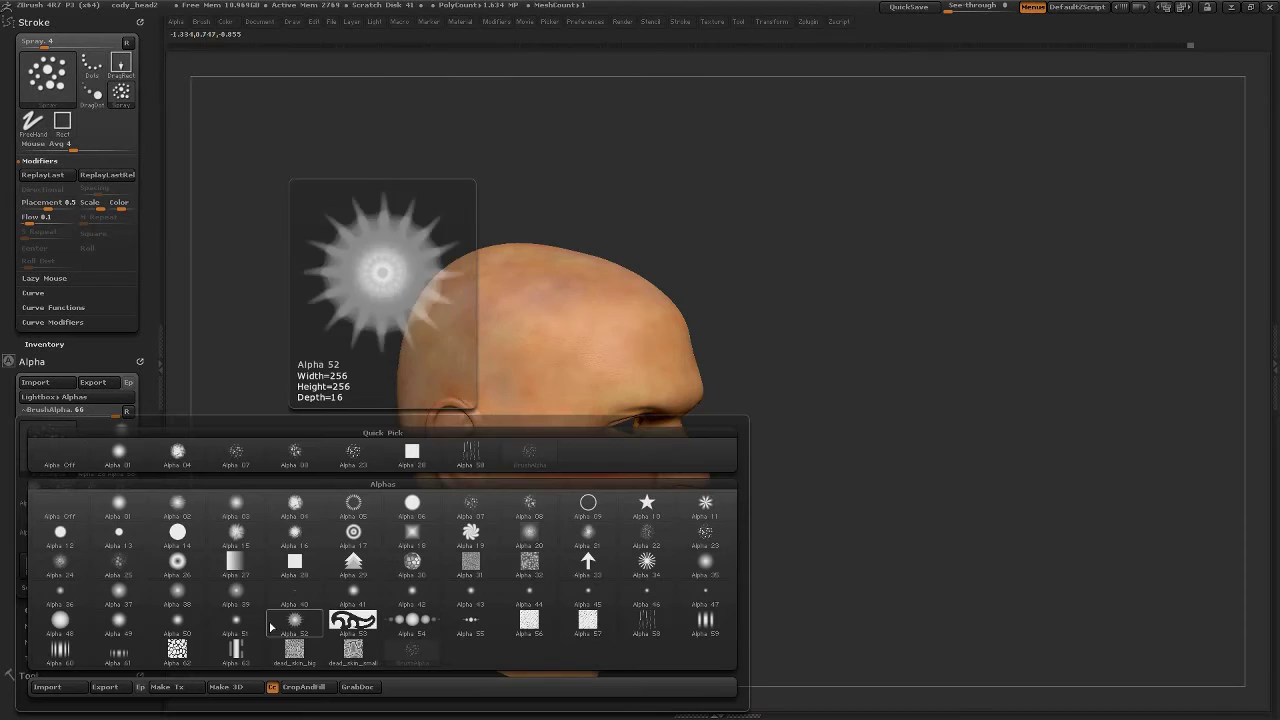
pyautogui.click(646, 538)
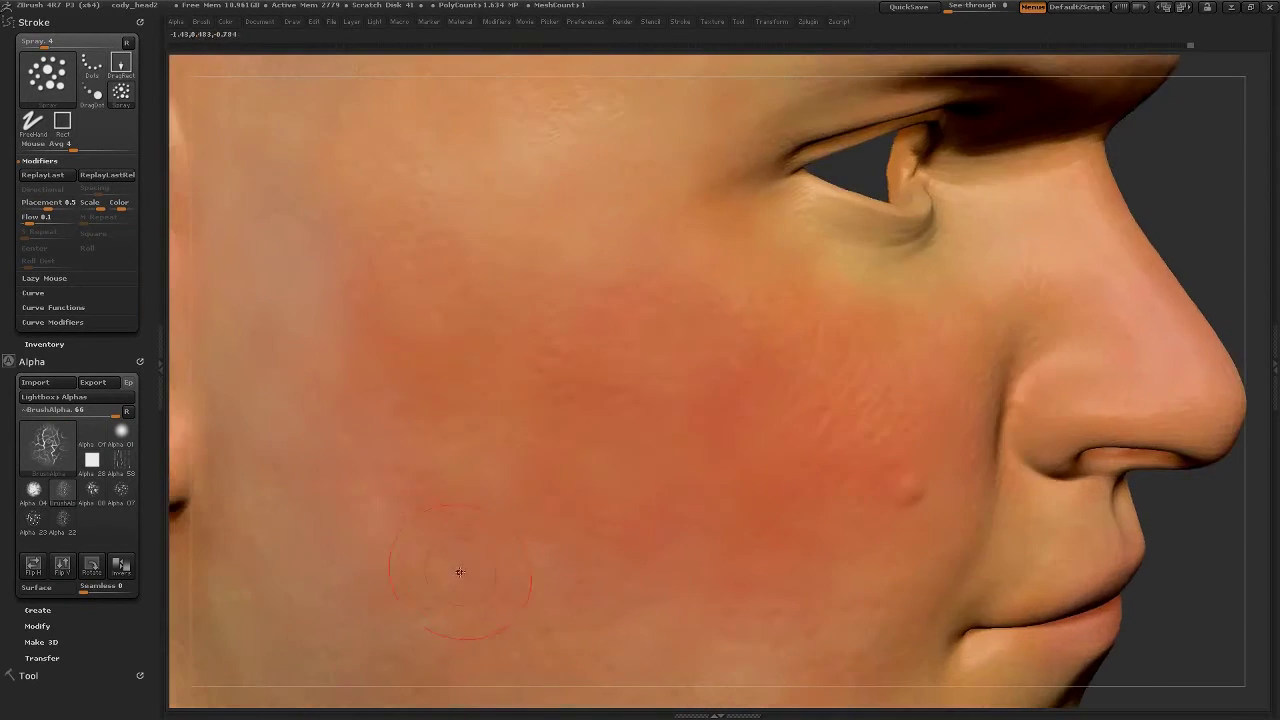
# - Pick another alpha stamp pattern for the mottling and zoom in on the face
pyautogui.moveTo(480, 520); pyautogui.dragTo(393, 545)
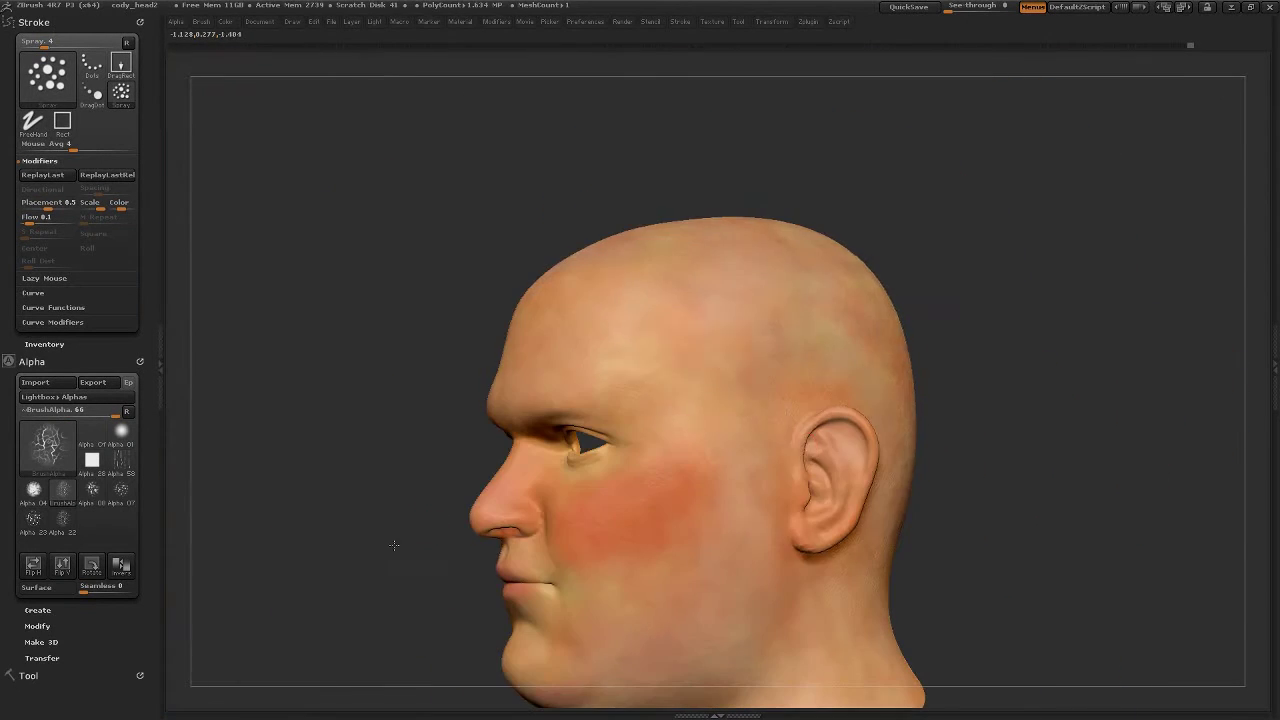
pyautogui.moveTo(821, 424); pyautogui.dragTo(613, 541)
pyautogui.keyDown('alt'); pyautogui.moveTo(644, 470); pyautogui.dragTo(660, 430); pyautogui.keyUp('alt')
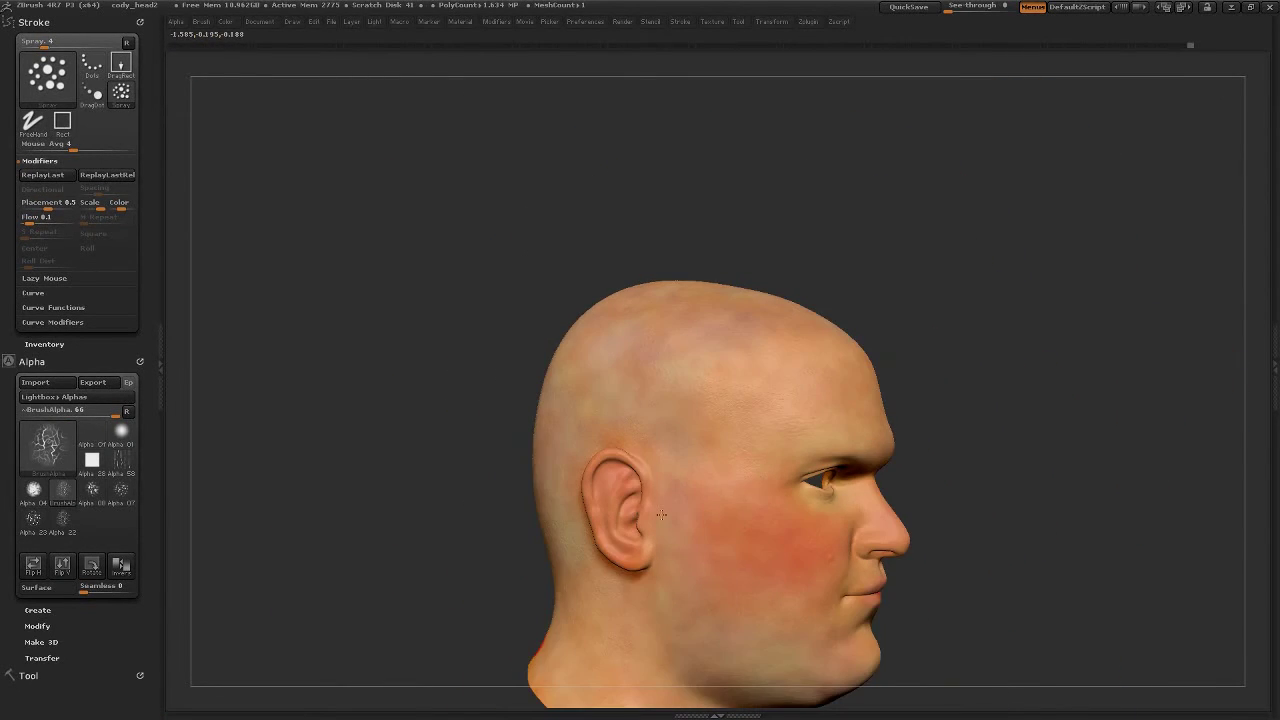
pyautogui.moveTo(1100, 450); pyautogui.dragTo(1000, 460)
pyautogui.click(47, 443)
pyautogui.click(640, 538)
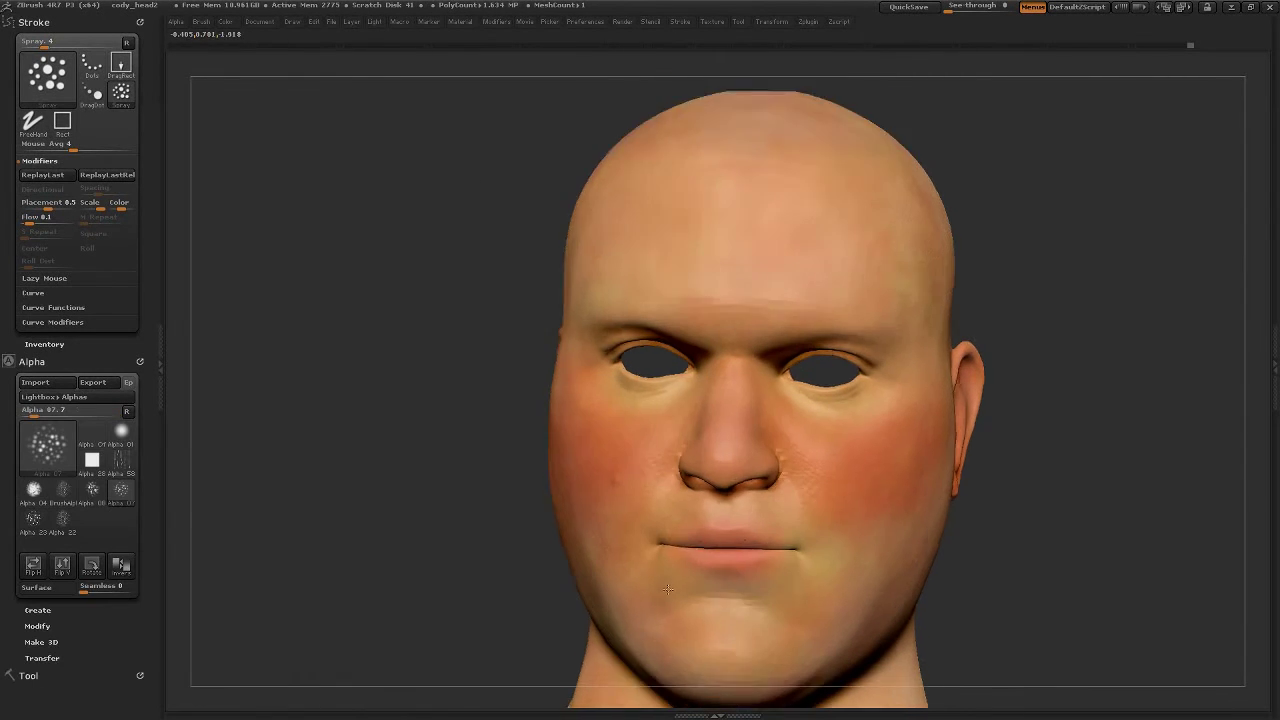
pyautogui.keyDown('alt'); pyautogui.moveTo(640, 538); pyautogui.dragTo(741, 539); pyautogui.keyUp('alt')
# - Spray subtle reddish mottling over the face and skull from three-quarter and profile views
pyautogui.moveTo(595, 581)
pyautogui.mouseDown()
pyautogui.moveTo(484, 503)
pyautogui.moveTo(728, 533)
pyautogui.moveTo(933, 380)
pyautogui.moveTo(920, 366)
pyautogui.mouseUp()
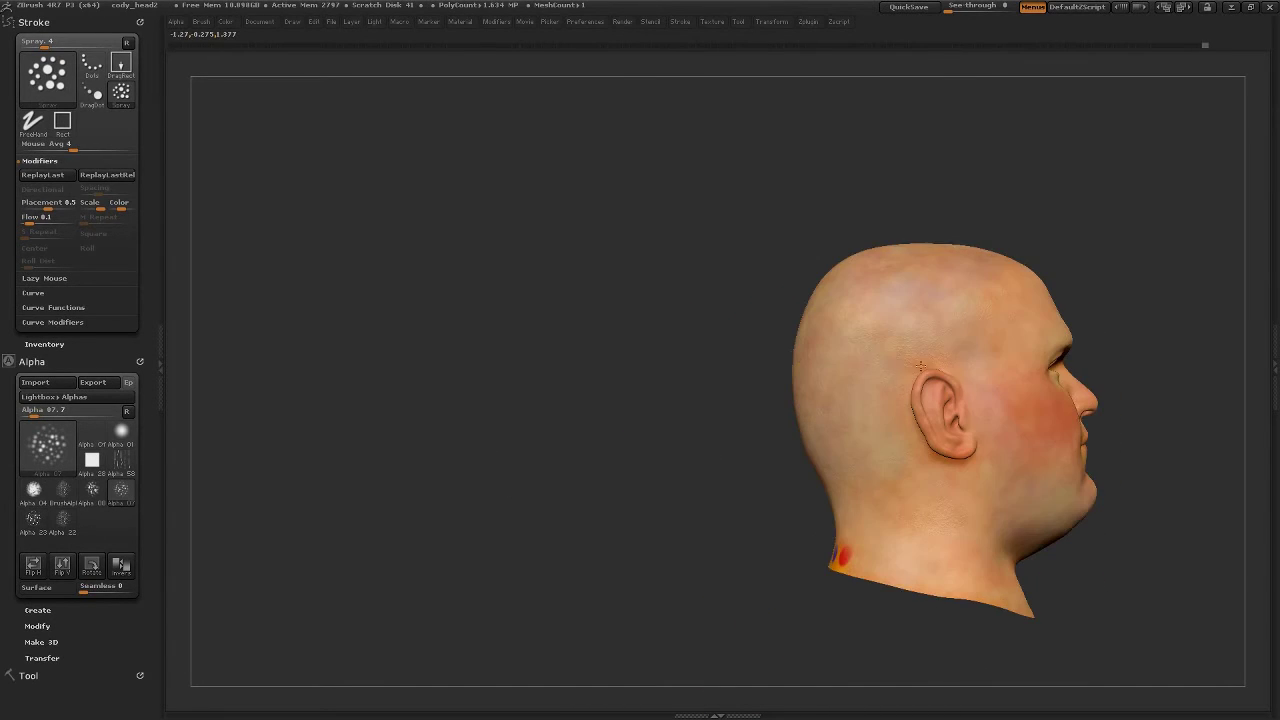
pyautogui.moveTo(954, 570)
pyautogui.mouseDown()
pyautogui.moveTo(720, 322)
pyautogui.moveTo(636, 428)
pyautogui.mouseUp()
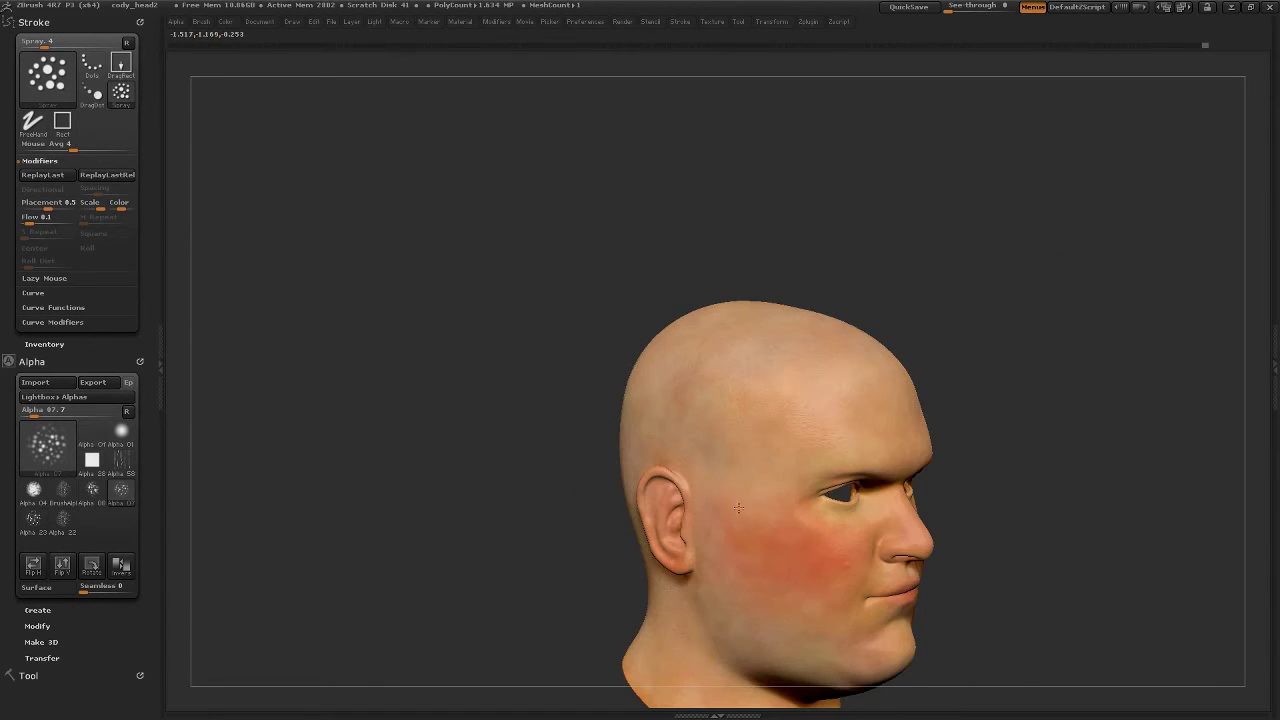
pyautogui.moveTo(738, 508); pyautogui.dragTo(1004, 422)
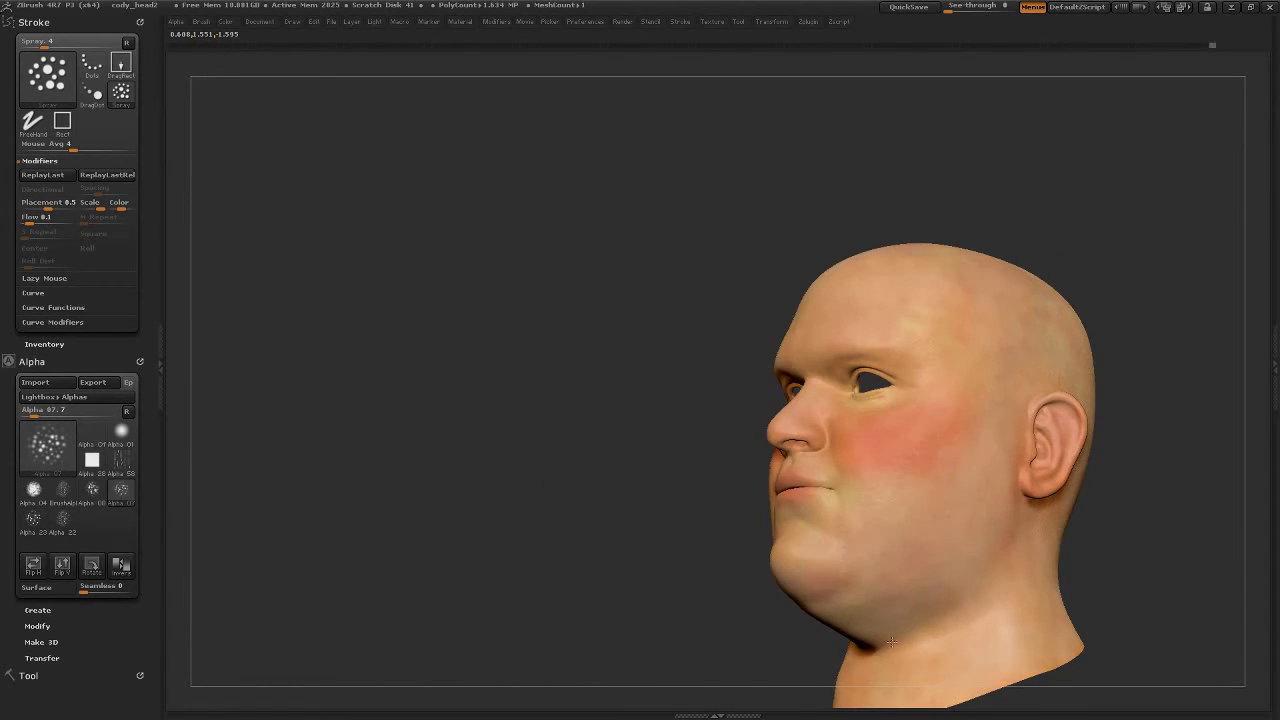
pyautogui.moveTo(891, 641)
pyautogui.mouseDown()
pyautogui.moveTo(852, 309)
pyautogui.moveTo(570, 454)
pyautogui.mouseUp()
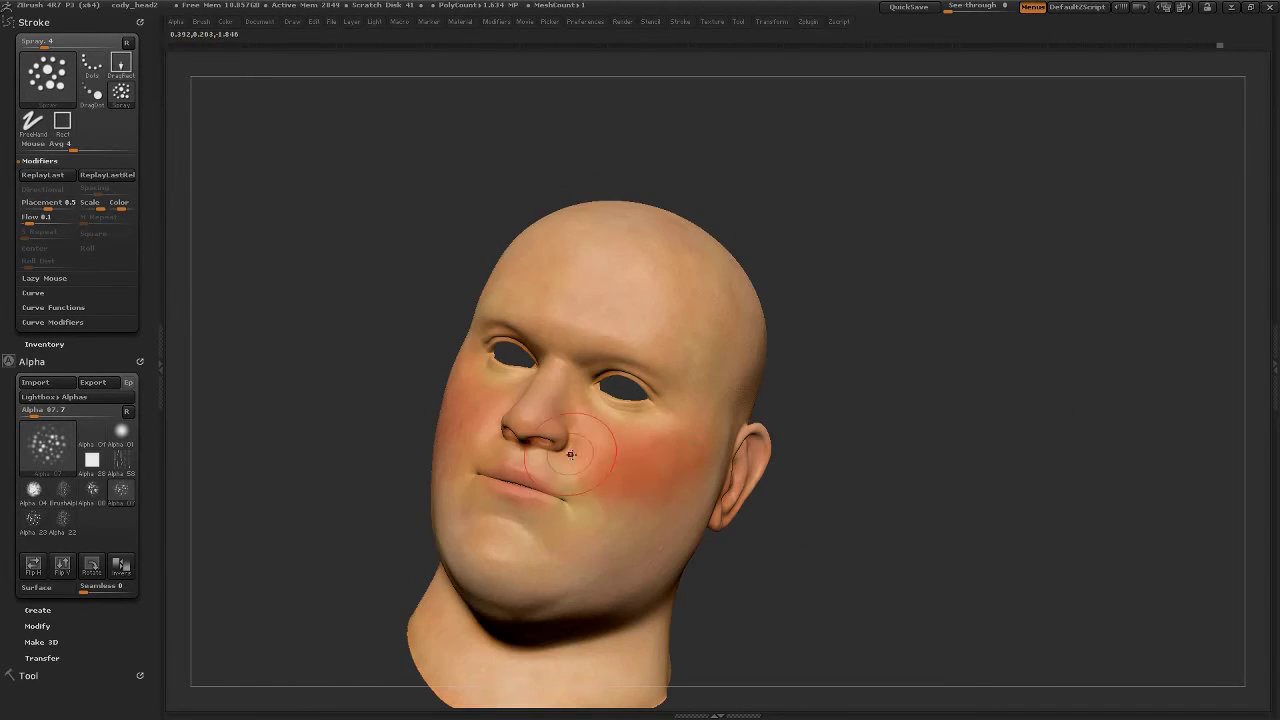
pyautogui.moveTo(411, 471); pyautogui.dragTo(550, 493)
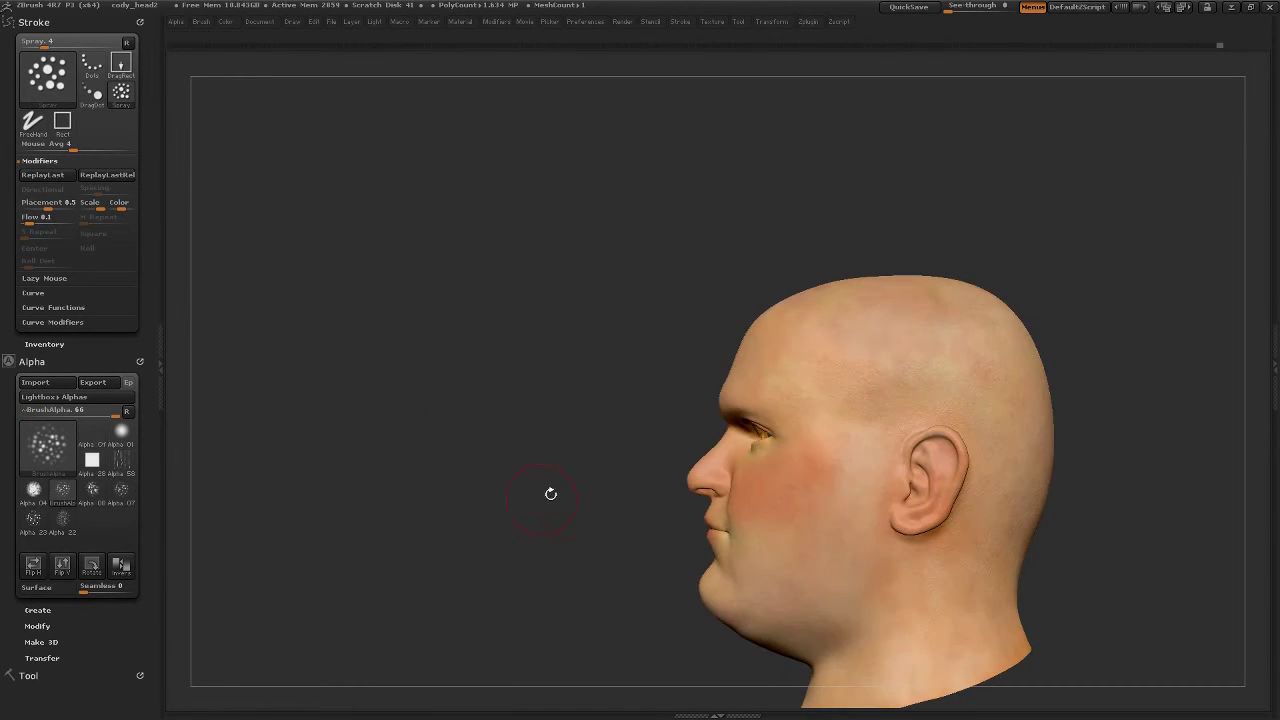
# - Extend the mottled colour variation down over the ear and neck
pyautogui.press('space')
pyautogui.keyDown('alt'); pyautogui.moveTo(429, 497); pyautogui.dragTo(703, 480); pyautogui.keyUp('alt')
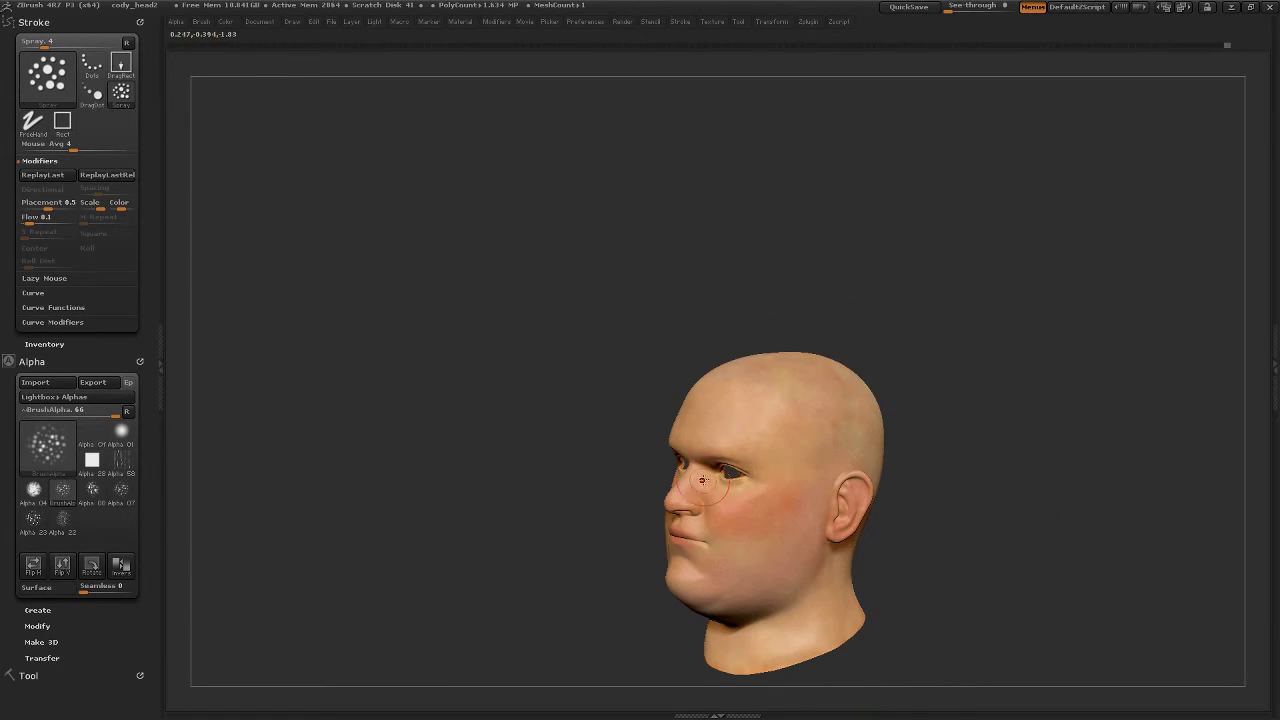
pyautogui.moveTo(703, 480); pyautogui.dragTo(665, 441, button='right')
pyautogui.moveTo(701, 518); pyautogui.dragTo(481, 423, button='right')
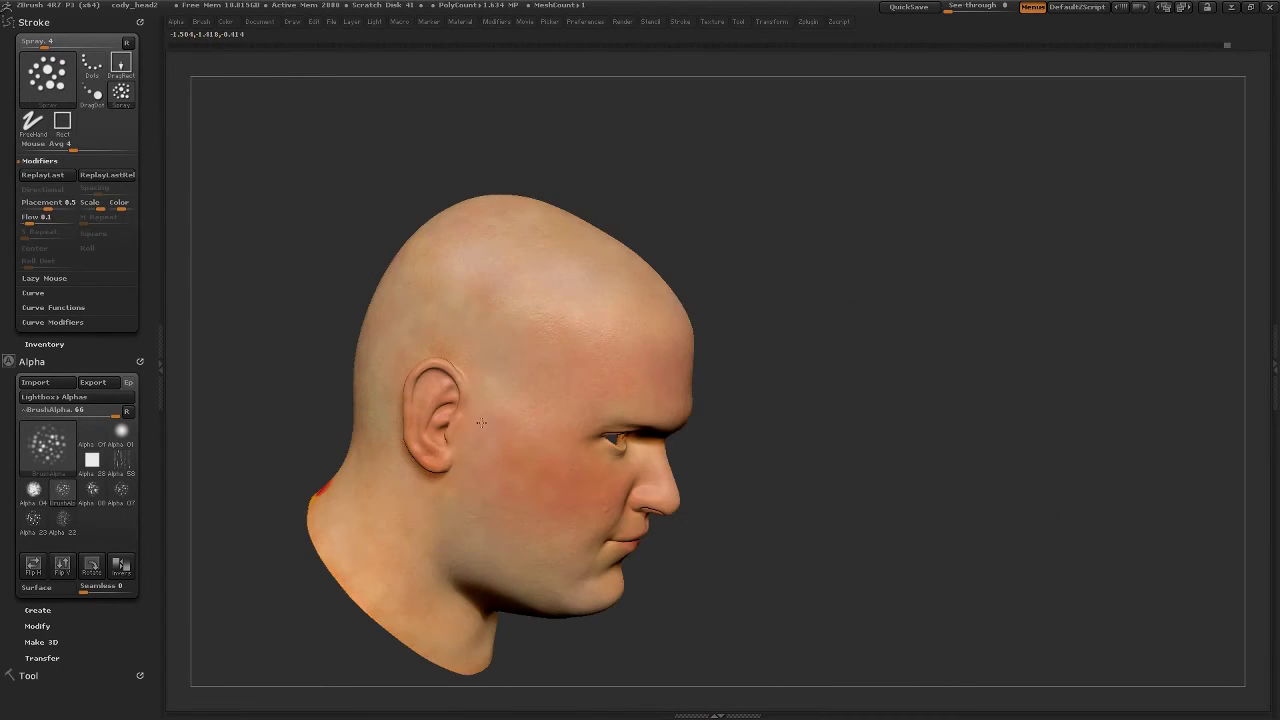
pyautogui.moveTo(404, 330); pyautogui.dragTo(678, 313, button='right')
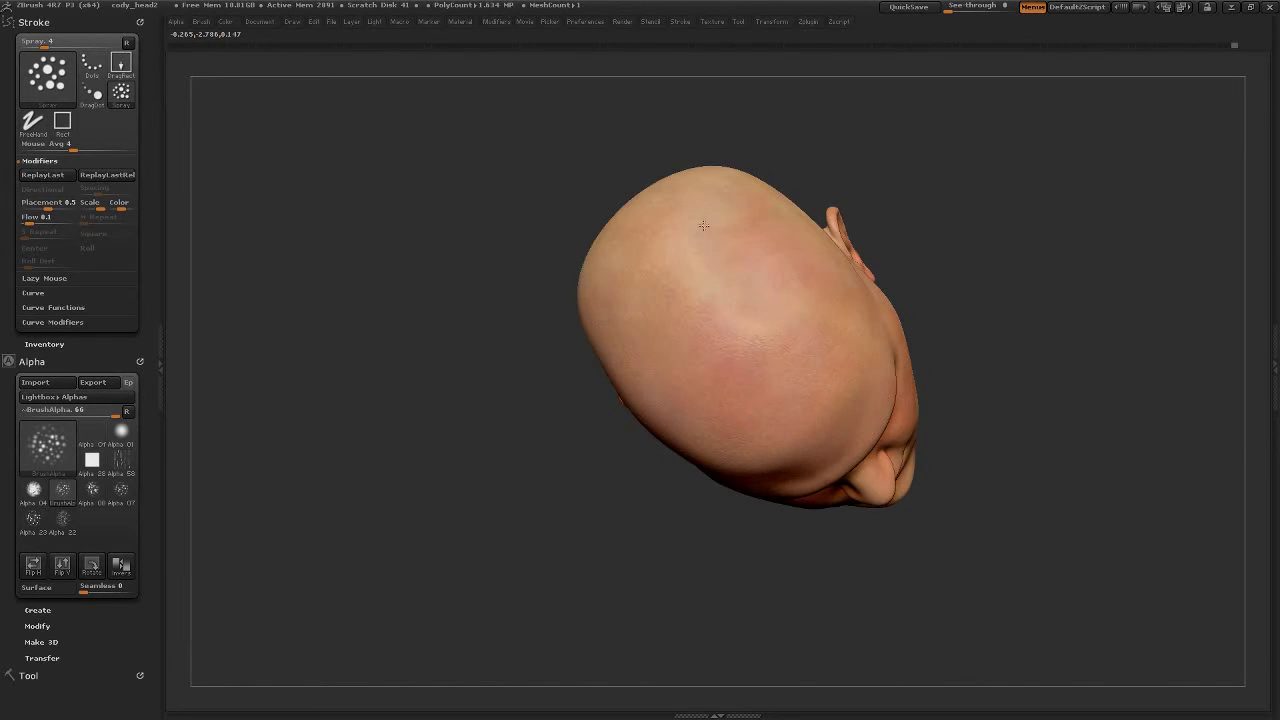
pyautogui.moveTo(703, 226); pyautogui.dragTo(539, 325, button='right')
pyautogui.moveTo(565, 240); pyautogui.dragTo(625, 490, button='right')
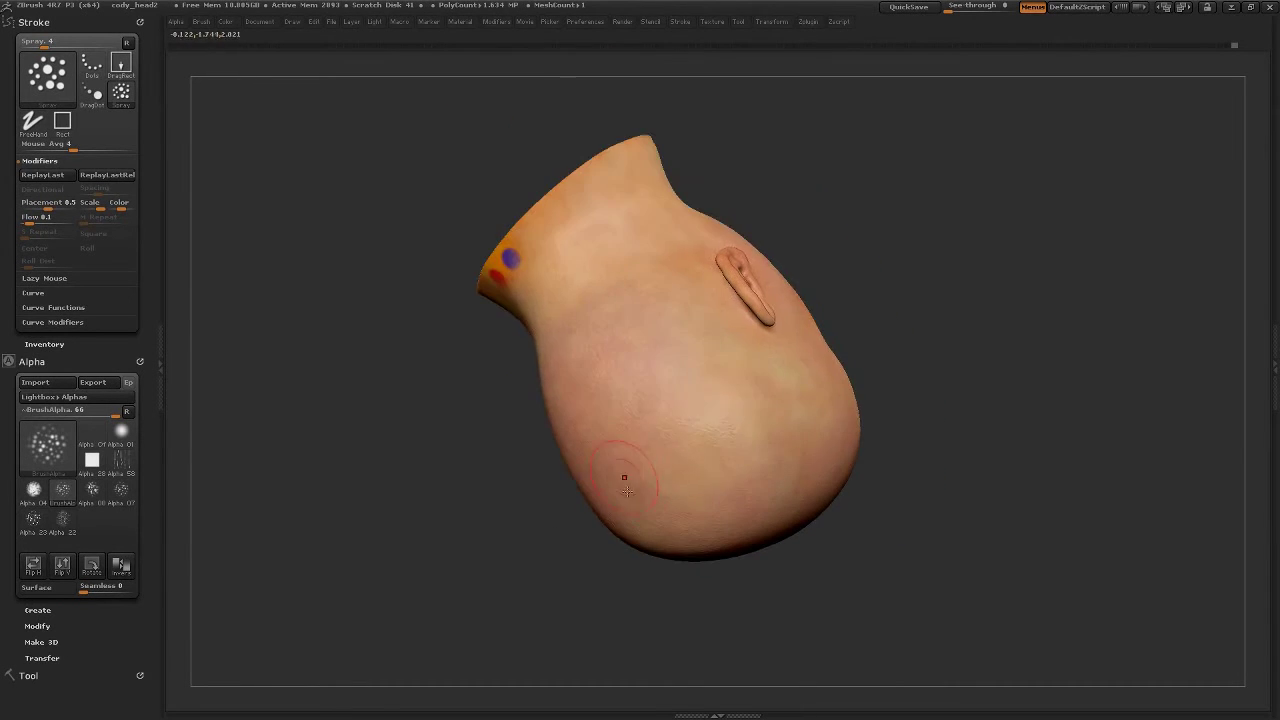
pyautogui.moveTo(691, 314); pyautogui.dragTo(724, 590, button='right')
pyautogui.moveTo(724, 451)
pyautogui.mouseDown(button='right')
pyautogui.moveTo(625, 498)
pyautogui.moveTo(631, 375)
pyautogui.moveTo(860, 255)
pyautogui.moveTo(567, 458)
pyautogui.moveTo(511, 364)
pyautogui.moveTo(404, 323)
pyautogui.moveTo(623, 240)
pyautogui.moveTo(466, 429)
pyautogui.moveTo(576, 335)
pyautogui.moveTo(633, 400)
pyautogui.mouseUp(button='right')
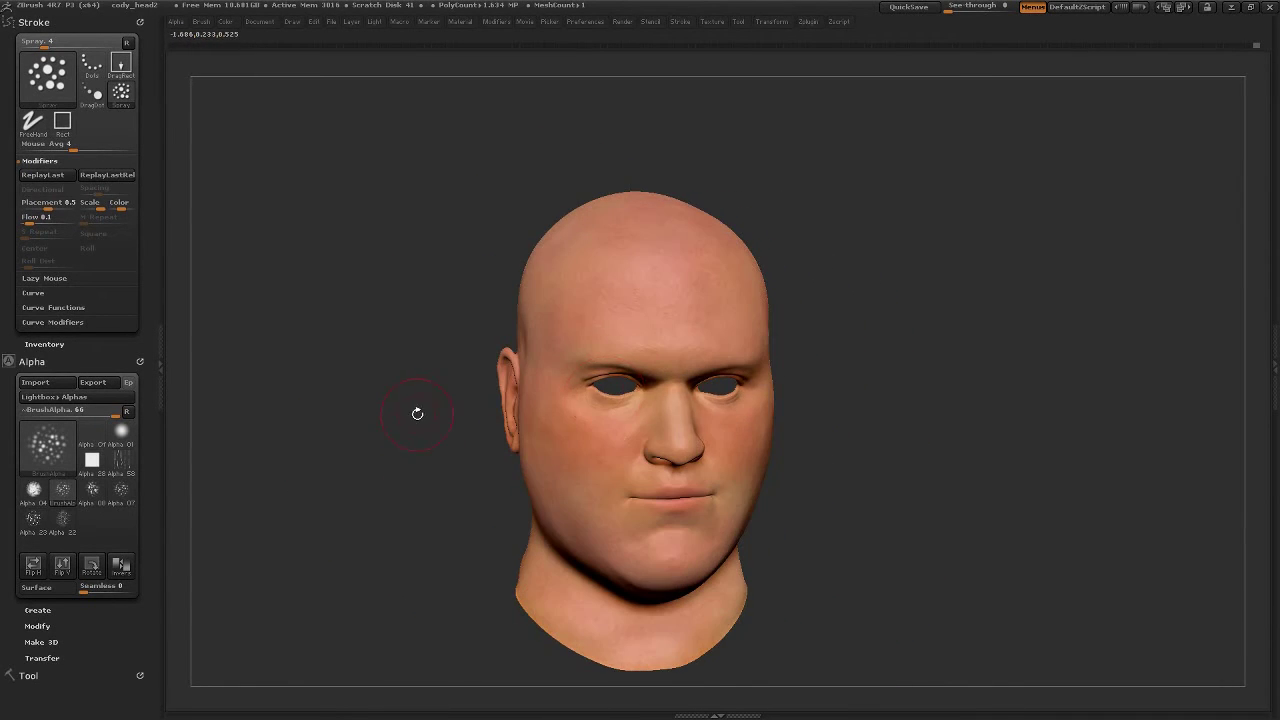
# - Add mottling around the nose and eyes, then check the head from all sides
pyautogui.moveTo(417, 413)
pyautogui.mouseDown(button='right')
pyautogui.moveTo(687, 372)
pyautogui.moveTo(680, 467)
pyautogui.moveTo(627, 435)
pyautogui.moveTo(469, 411)
pyautogui.moveTo(518, 490)
pyautogui.mouseUp(button='right')
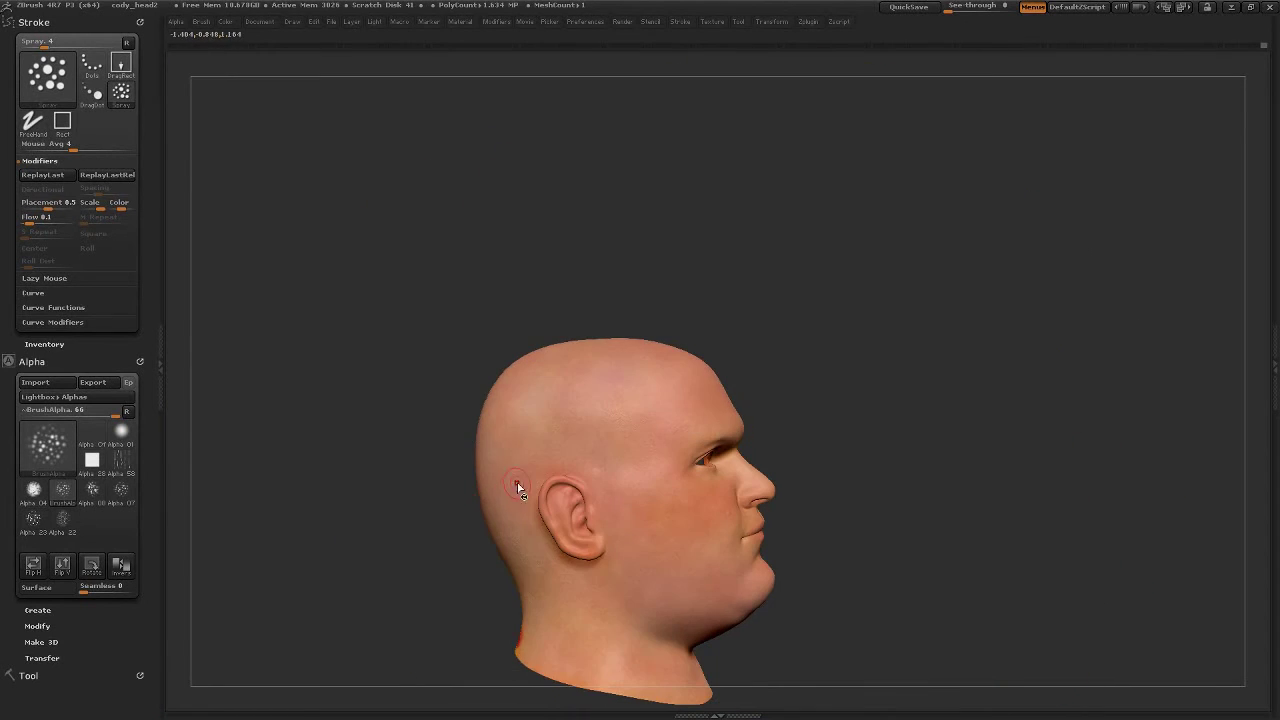
pyautogui.moveTo(618, 370)
pyautogui.mouseDown(button='right')
pyautogui.moveTo(691, 609)
pyautogui.moveTo(571, 534)
pyautogui.moveTo(486, 414)
pyautogui.mouseUp(button='right')
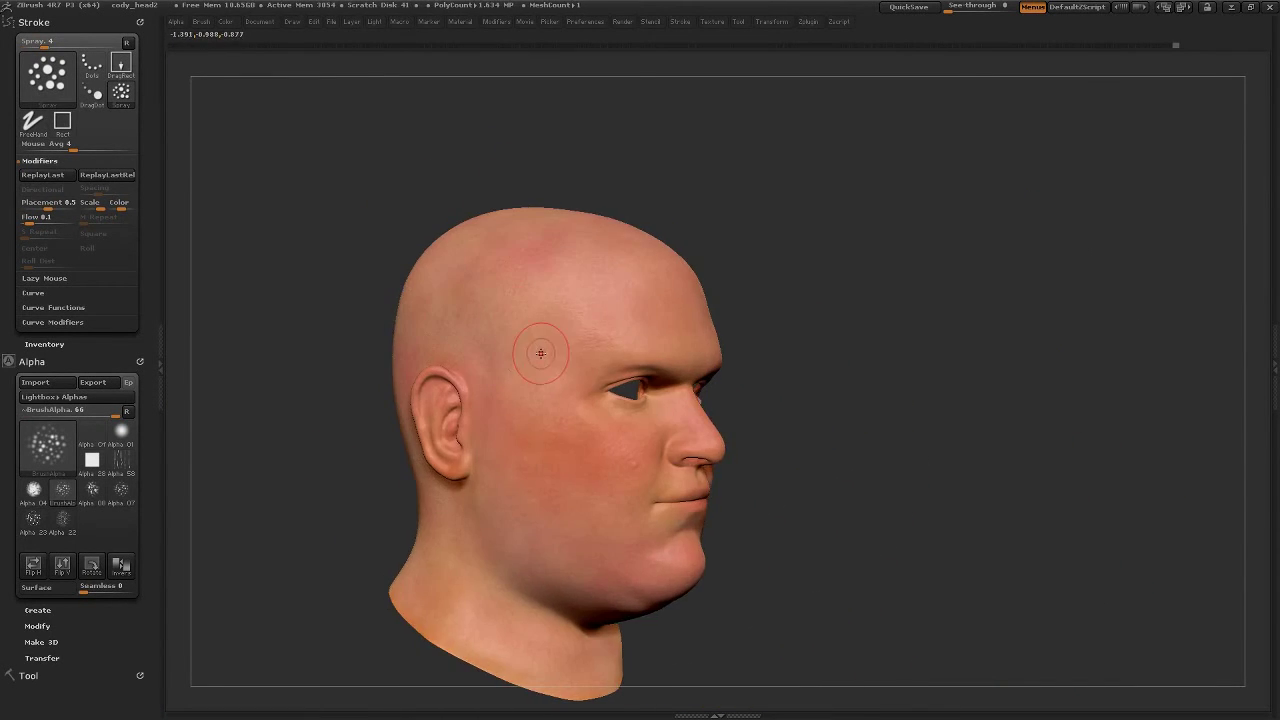
pyautogui.moveTo(558, 514); pyautogui.dragTo(678, 483, button='right')
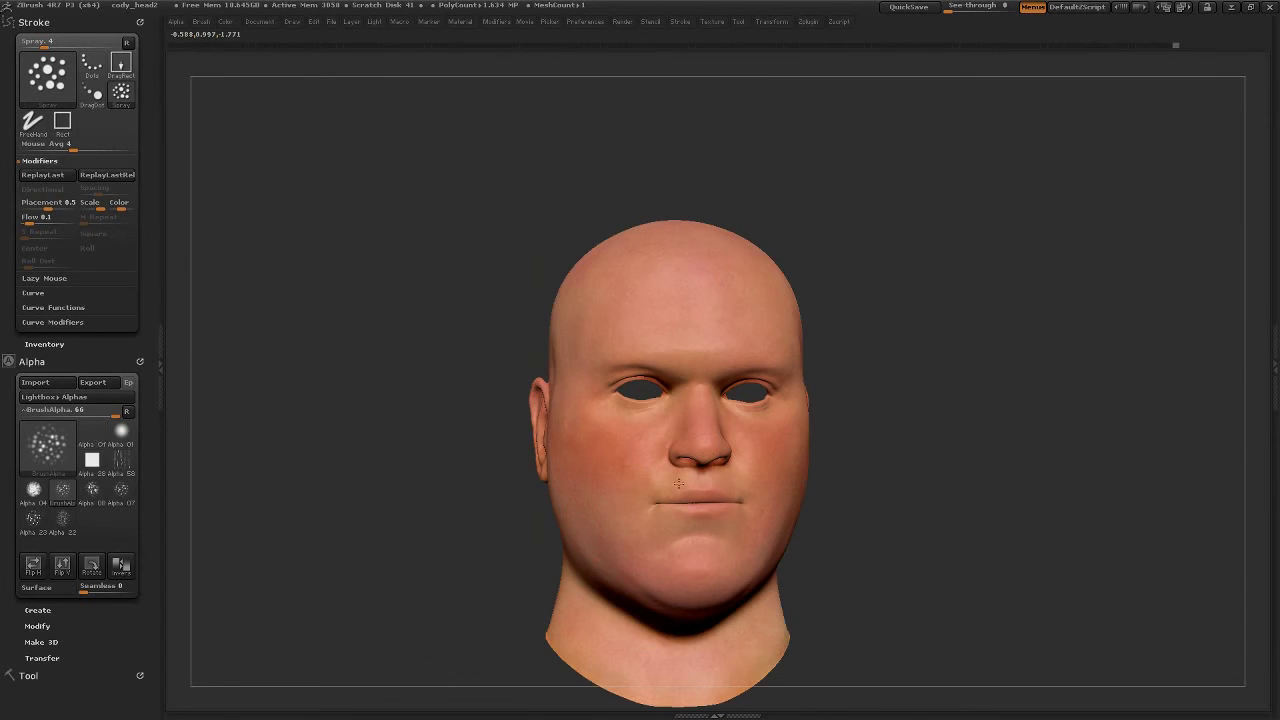
pyautogui.moveTo(720, 408); pyautogui.dragTo(764, 515, button='right')
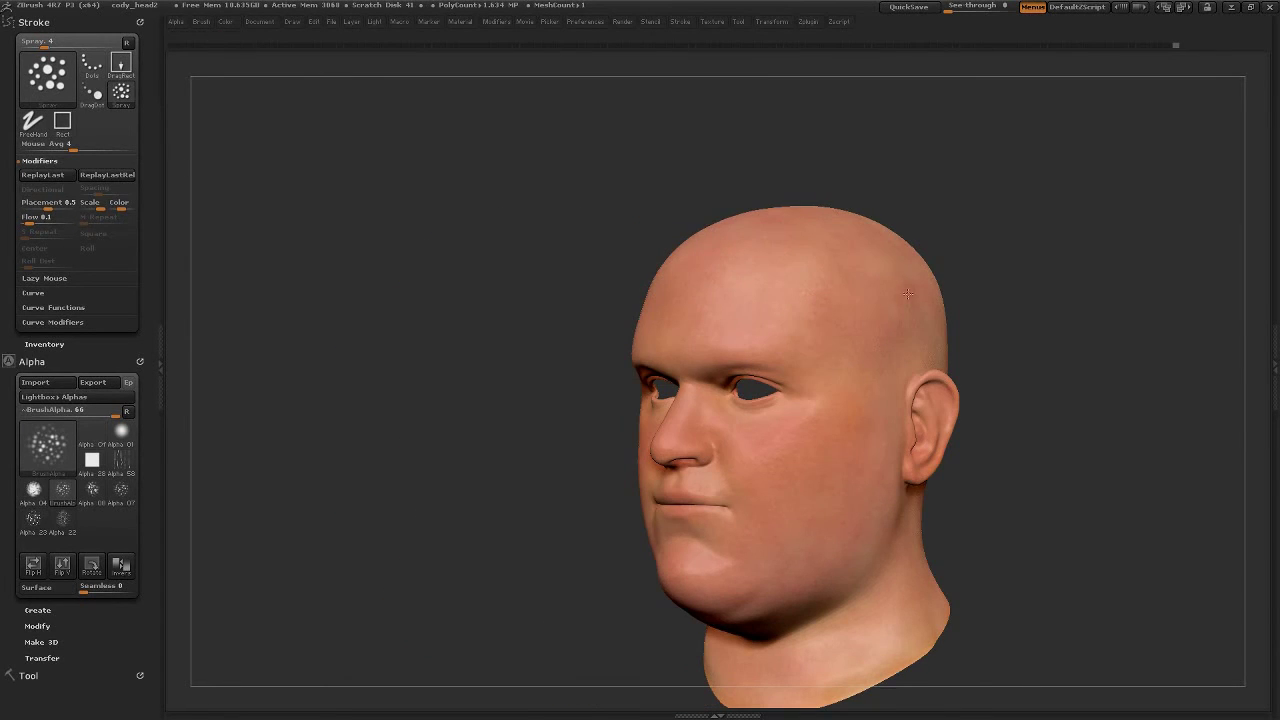
pyautogui.moveTo(907, 293)
pyautogui.keyDown('alt'); pyautogui.mouseDown(button='right')
pyautogui.moveTo(760, 420)
pyautogui.moveTo(647, 489)
pyautogui.mouseUp(button='right'); pyautogui.keyUp('alt')
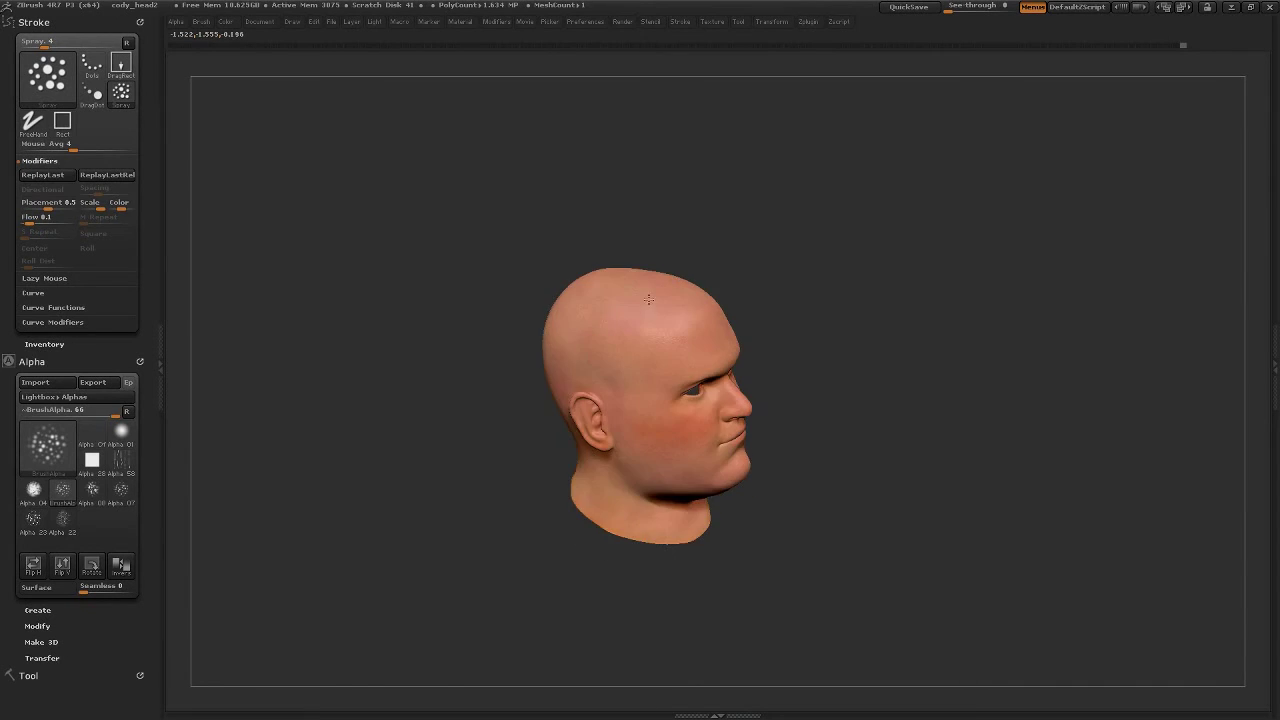
pyautogui.moveTo(649, 299)
pyautogui.mouseDown(button='right')
pyautogui.moveTo(620, 420)
pyautogui.moveTo(645, 483)
pyautogui.moveTo(459, 333)
pyautogui.mouseUp(button='right')
pyautogui.moveTo(447, 430); pyautogui.dragTo(622, 405, button='right')
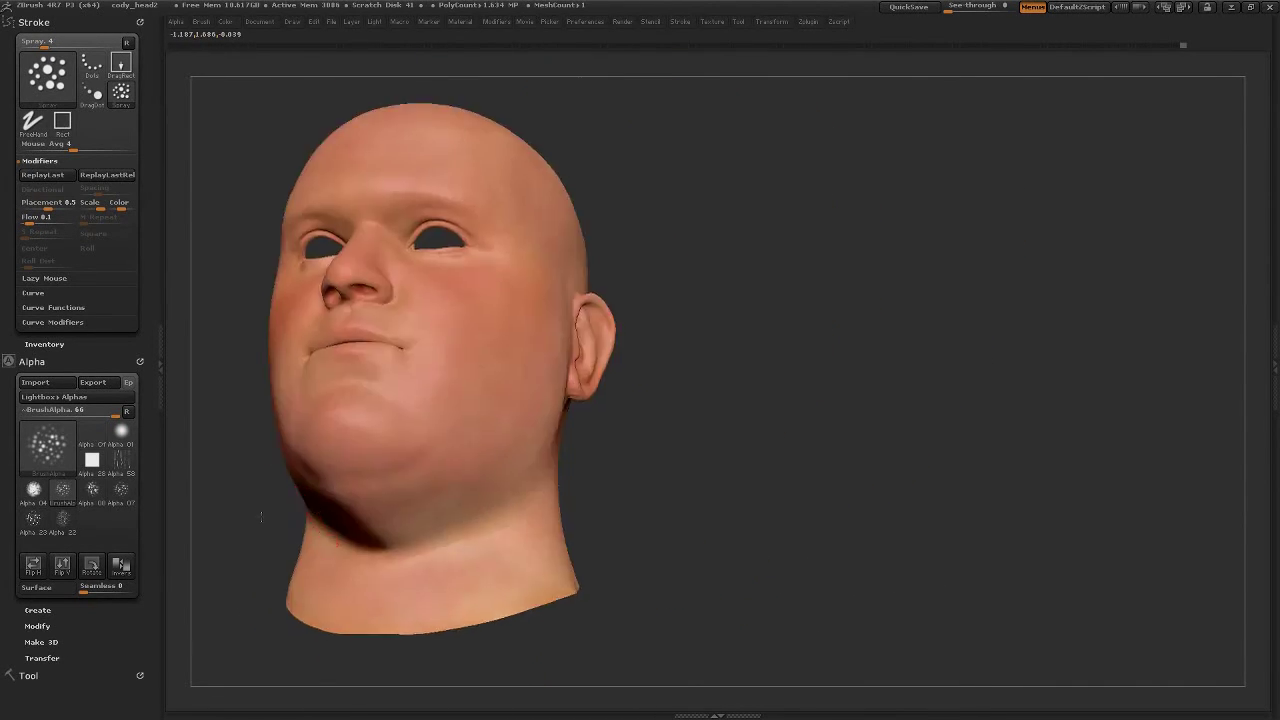
pyautogui.moveTo(521, 285)
pyautogui.mouseDown(button='right')
pyautogui.moveTo(326, 414)
pyautogui.moveTo(630, 265)
pyautogui.mouseUp(button='right')
pyautogui.moveTo(697, 241)
pyautogui.mouseDown(button='right')
pyautogui.moveTo(613, 358)
pyautogui.moveTo(520, 380)
pyautogui.moveTo(640, 380)
pyautogui.moveTo(434, 466)
pyautogui.mouseUp(button='right')
# - Switch to Alpha 21 and spray a strong red flush onto both cheeks
pyautogui.click(47, 445)
pyautogui.click(588, 537)
pyautogui.moveTo(588, 537)
pyautogui.keyDown('alt'); pyautogui.mouseDown(button='right')
pyautogui.moveTo(770, 469)
pyautogui.moveTo(374, 517)
pyautogui.mouseUp(button='right'); pyautogui.keyUp('alt')
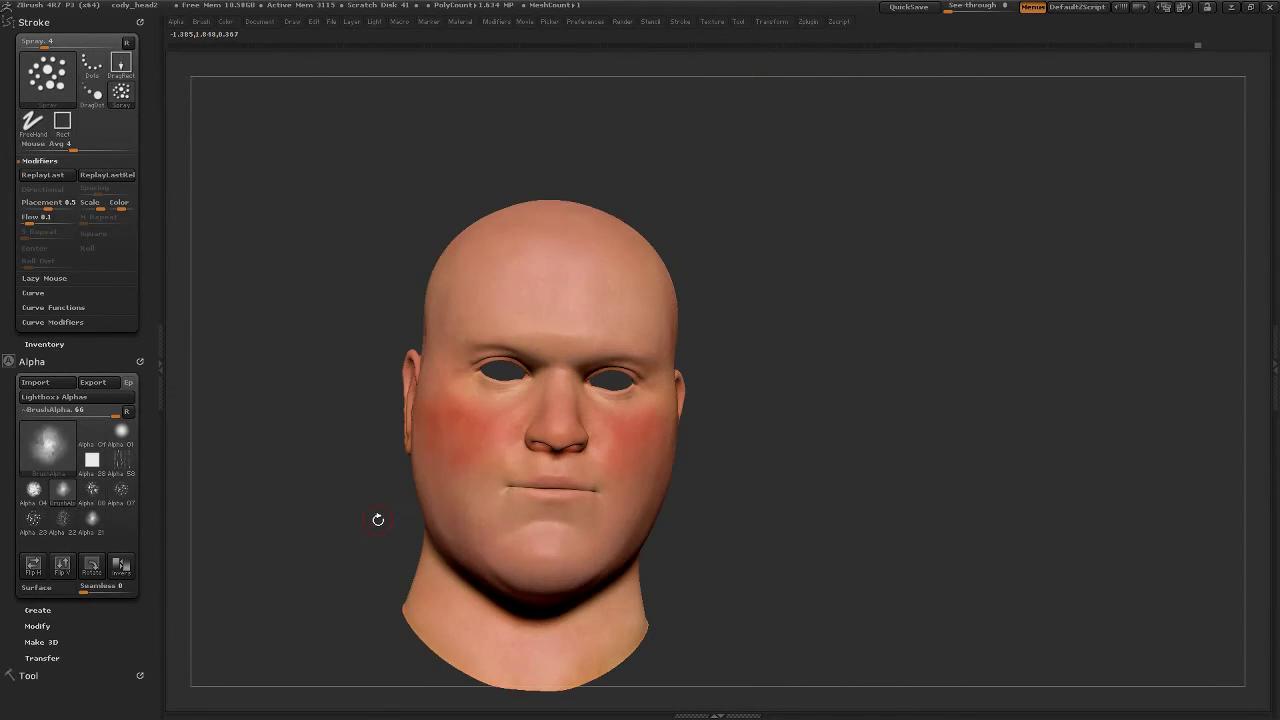
pyautogui.press('space')
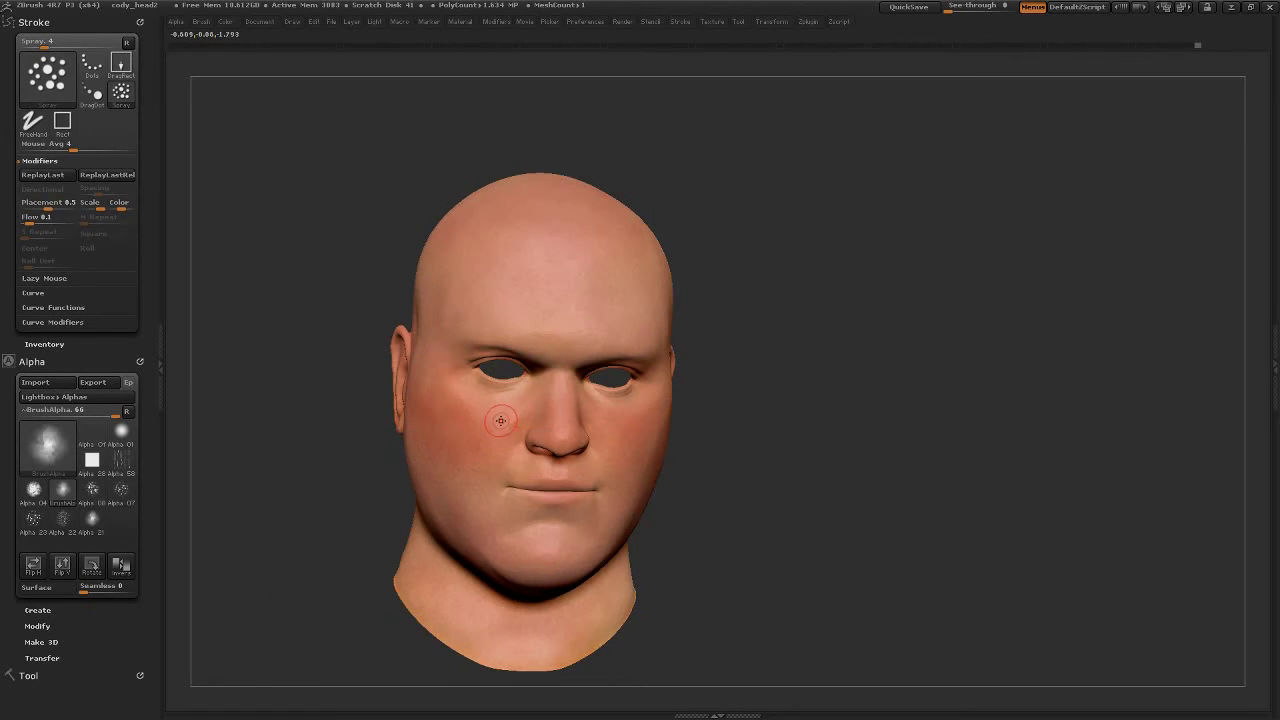
pyautogui.moveTo(296, 454); pyautogui.dragTo(457, 407, button='right')
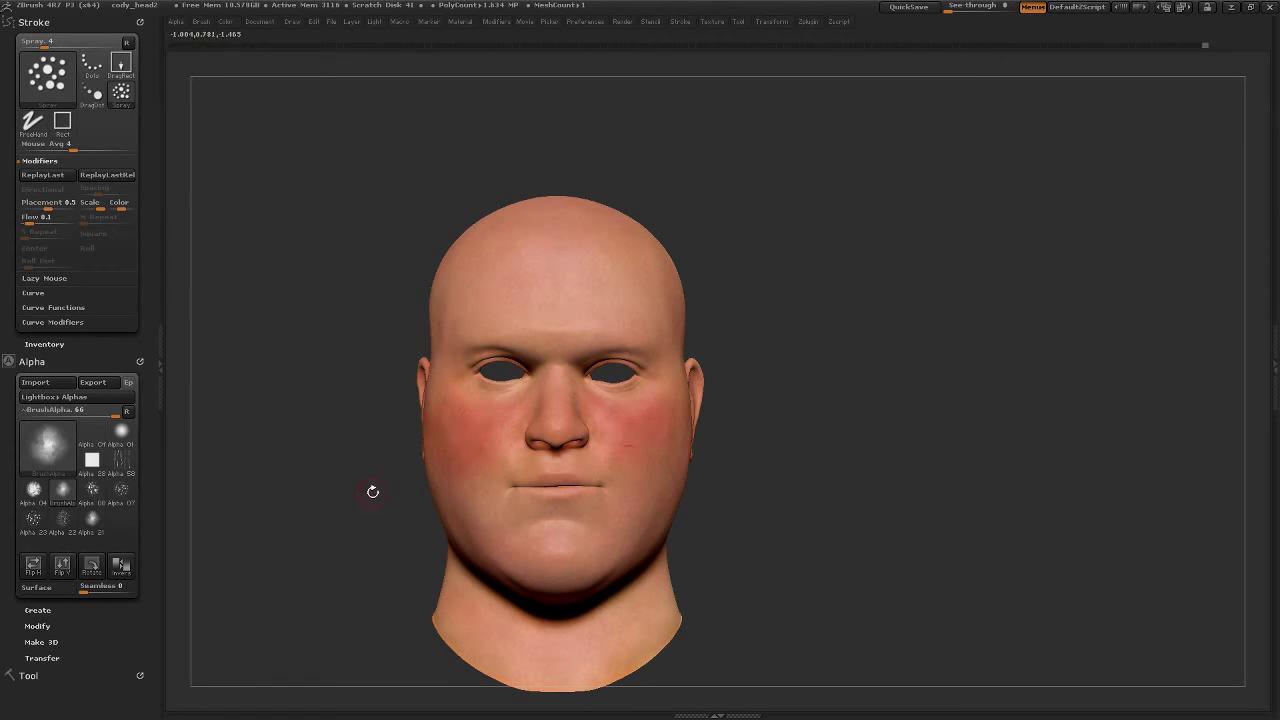
pyautogui.moveTo(372, 491)
pyautogui.mouseDown(button='right')
pyautogui.moveTo(420, 470)
pyautogui.moveTo(644, 459)
pyautogui.moveTo(591, 361)
pyautogui.moveTo(560, 415)
pyautogui.moveTo(604, 396)
pyautogui.moveTo(808, 443)
pyautogui.moveTo(400, 543)
pyautogui.moveTo(300, 450)
pyautogui.moveTo(612, 471)
pyautogui.mouseUp(button='right')
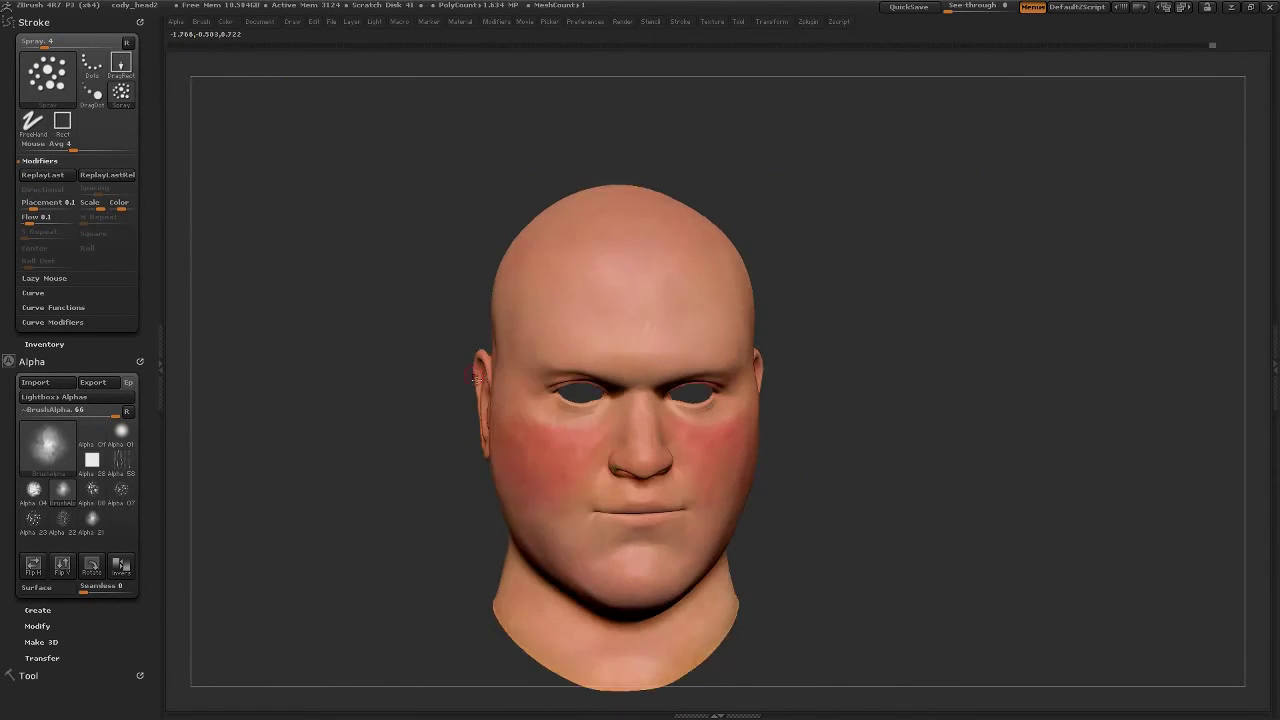
# - Switch the stamp back to Alpha 22 and save the project
pyautogui.press('space')
pyautogui.click(63, 518)
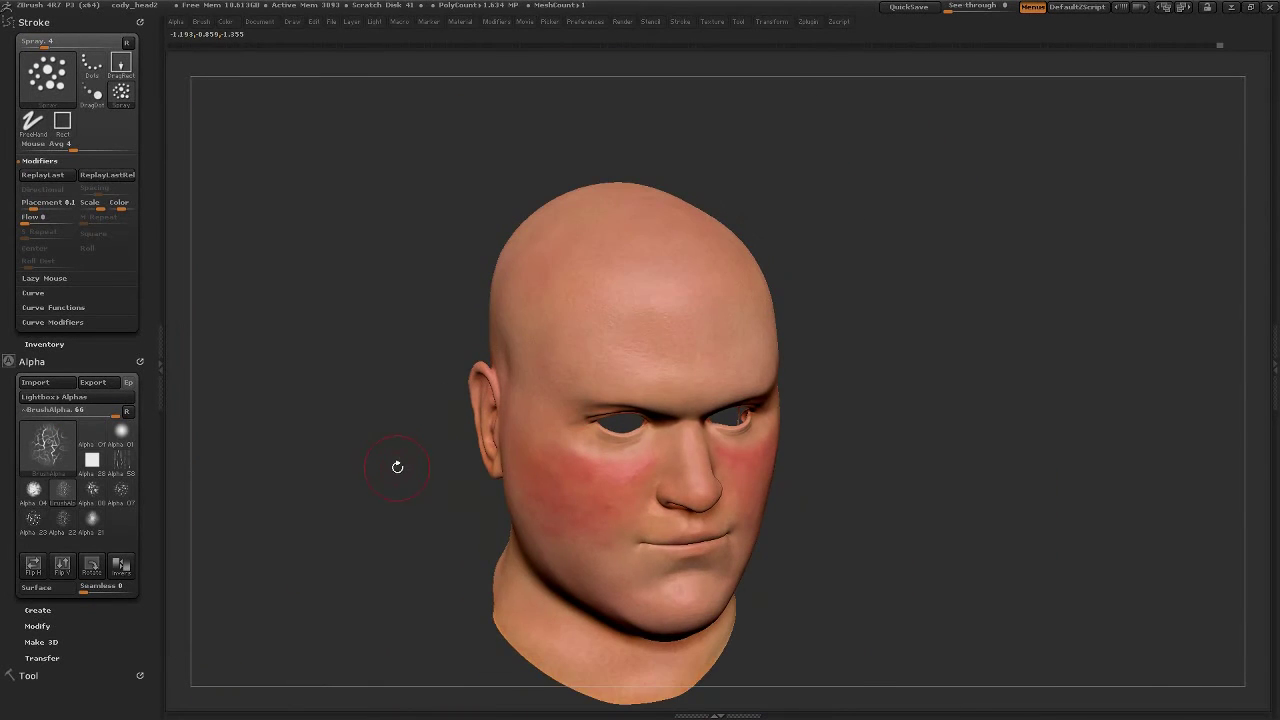
pyautogui.moveTo(399, 465); pyautogui.dragTo(423, 385)
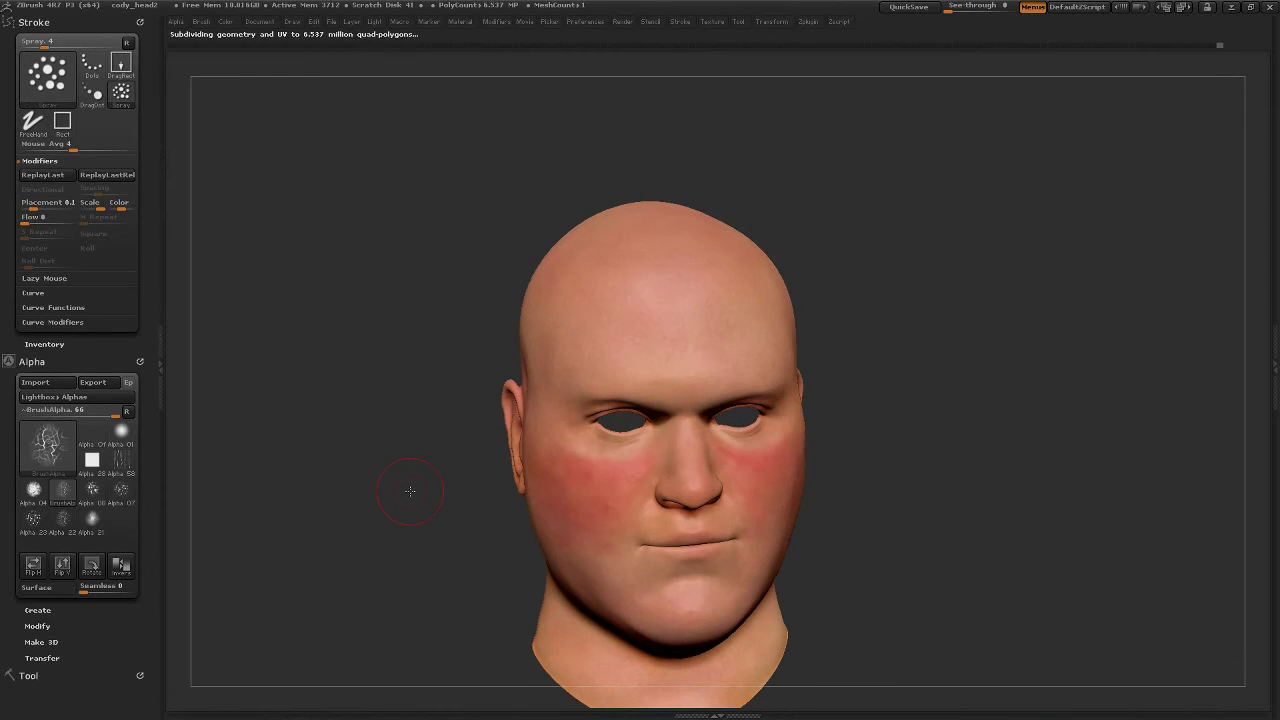
pyautogui.hotkey('ctrl', 's')
pyautogui.press('Return')
pyautogui.moveTo(425, 484); pyautogui.dragTo(422, 565)
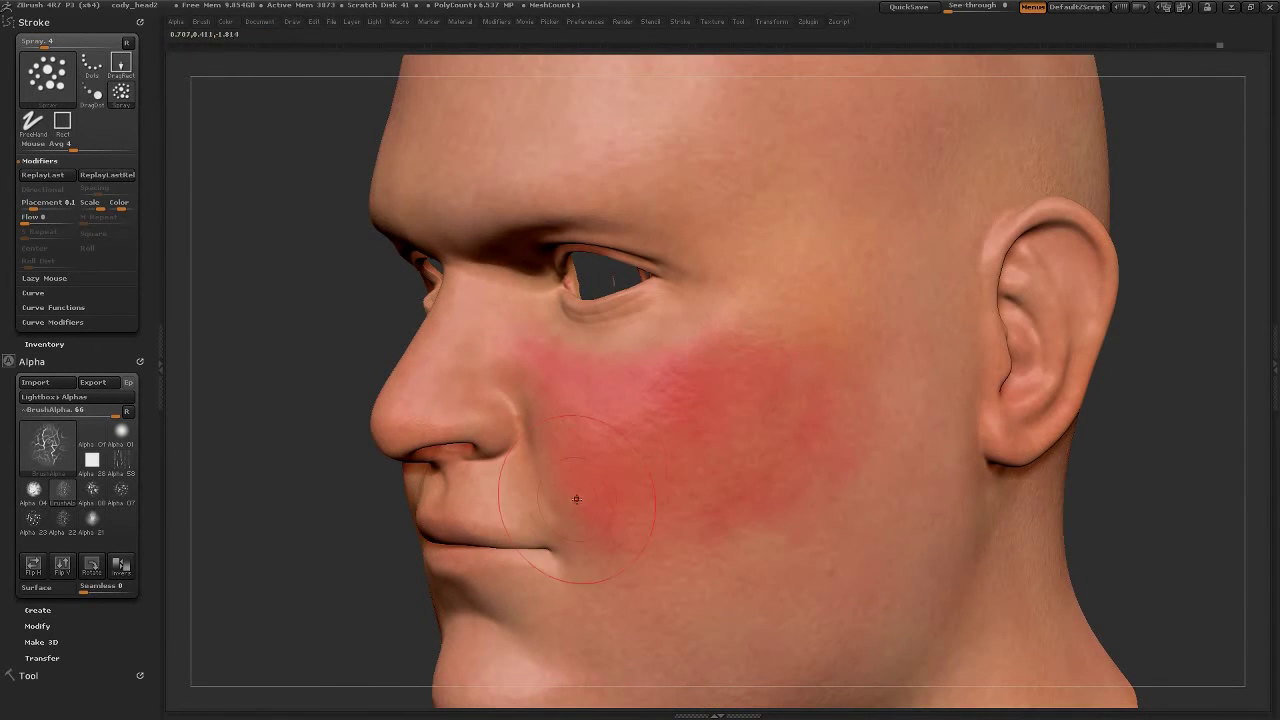
pyautogui.moveTo(675, 416)
pyautogui.mouseDown()
pyautogui.moveTo(463, 443)
pyautogui.moveTo(440, 463)
pyautogui.moveTo(480, 465)
pyautogui.mouseUp()
pyautogui.press('space')
# - With Alpha 22, spray a cool bluish-grey stubble tint over the upper lip
pyautogui.click(412, 540)
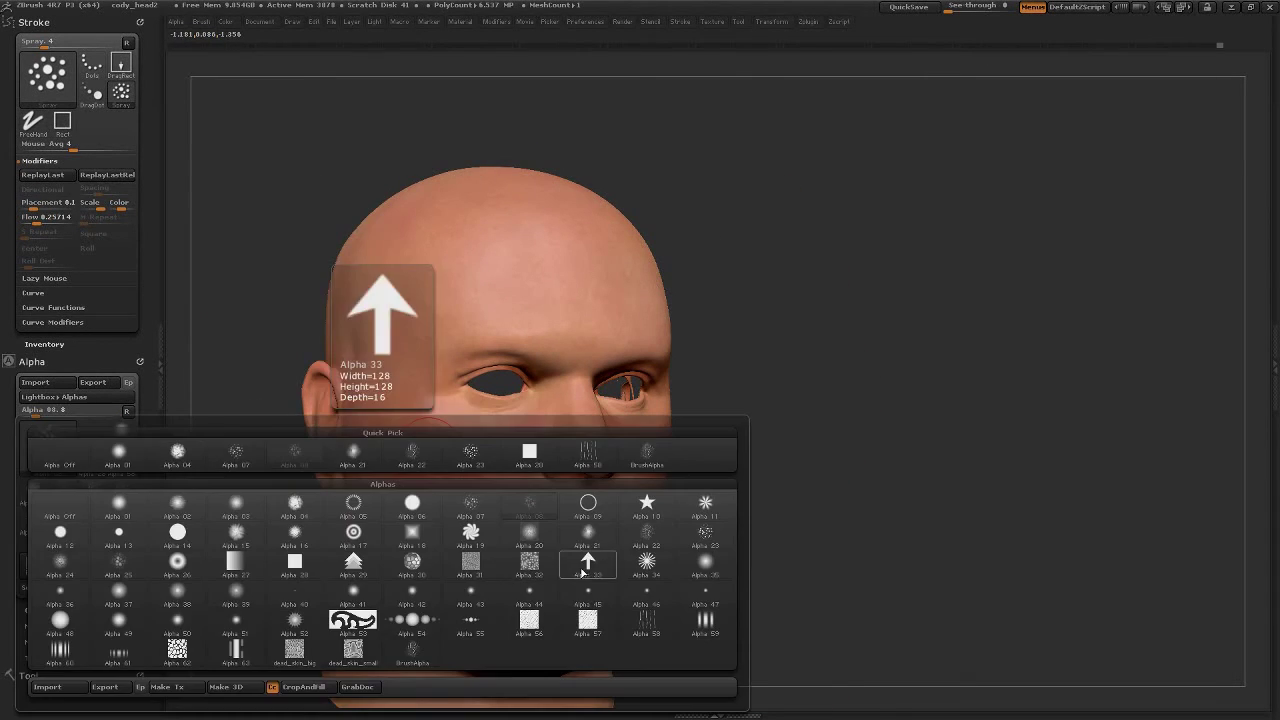
pyautogui.click(385, 455)
pyautogui.moveTo(820, 560)
pyautogui.mouseDown()
pyautogui.moveTo(419, 561)
pyautogui.moveTo(414, 486)
pyautogui.mouseUp()
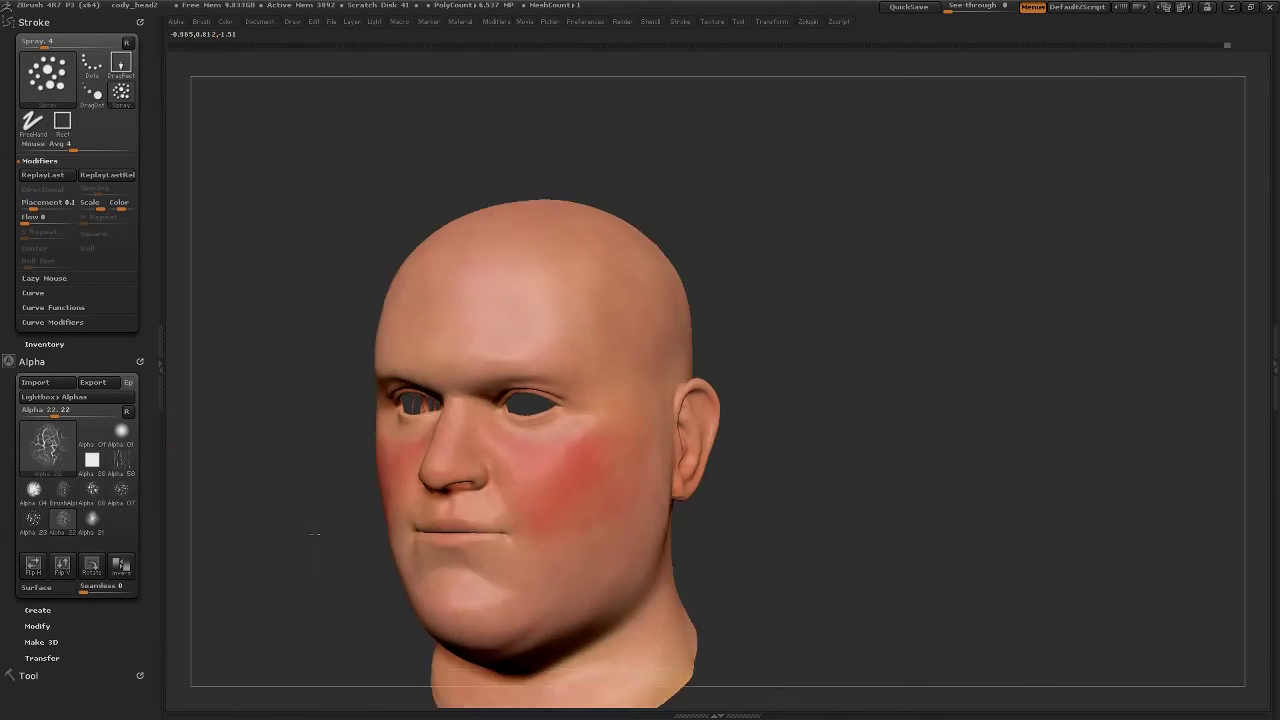
pyautogui.press('space')
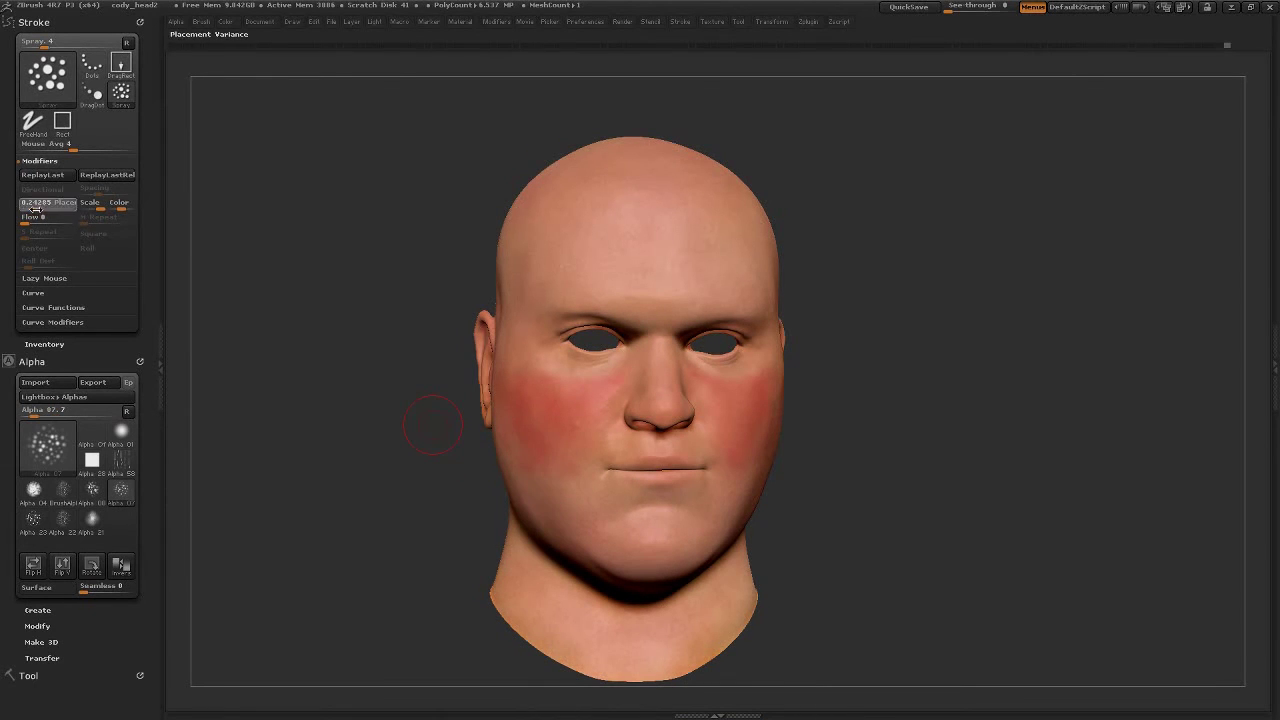
pyautogui.moveTo(615, 433); pyautogui.dragTo(498, 489)
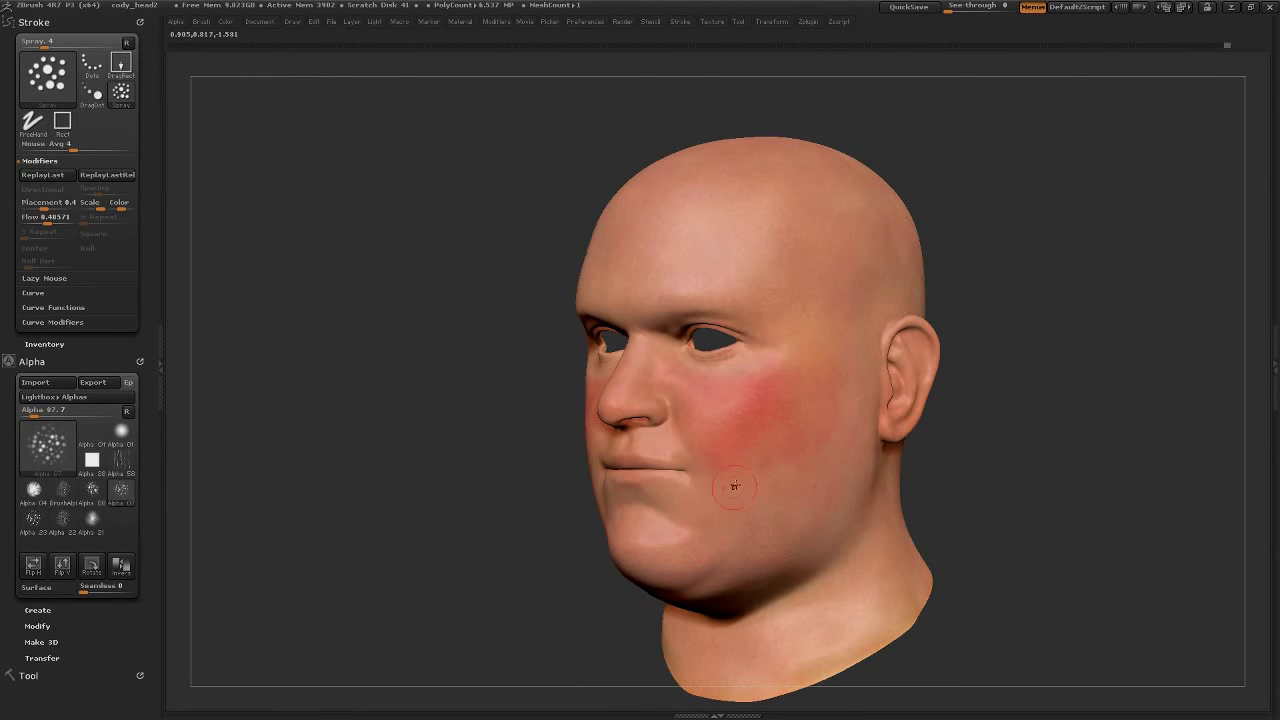
pyautogui.moveTo(735, 486); pyautogui.dragTo(537, 520)
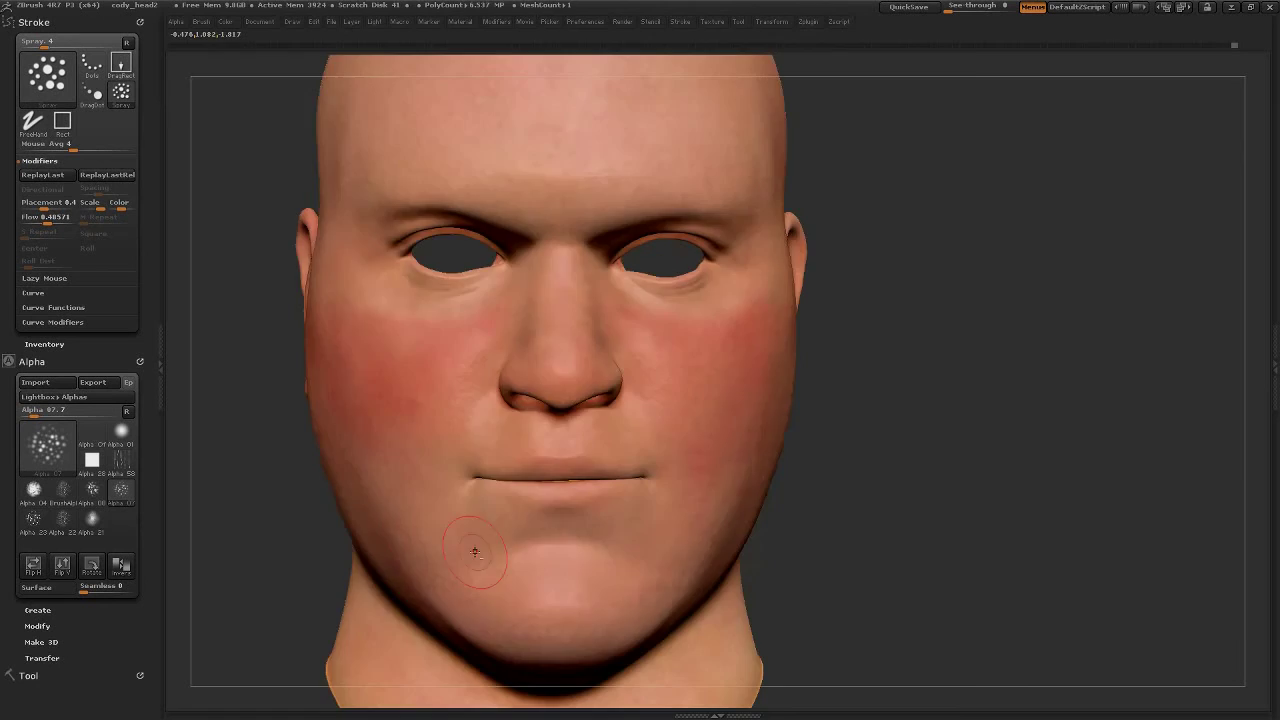
pyautogui.moveTo(480, 551); pyautogui.dragTo(783, 363)
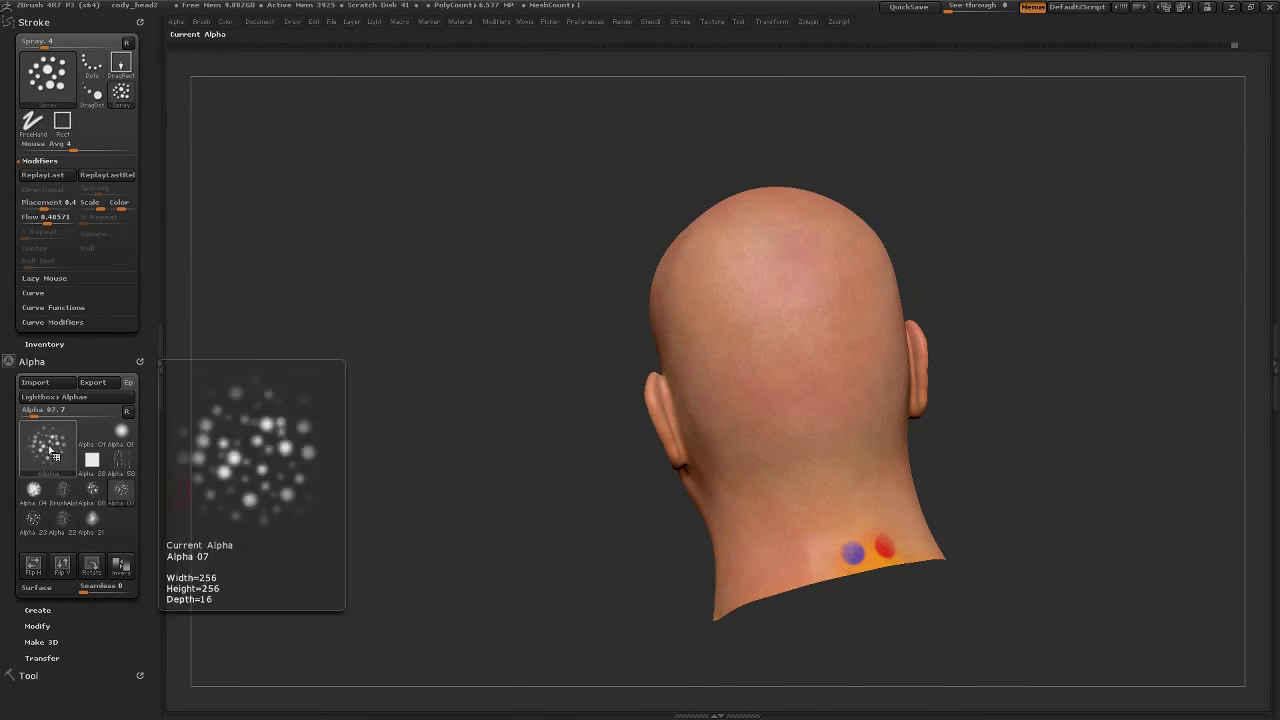
pyautogui.moveTo(783, 363)
pyautogui.mouseDown()
pyautogui.moveTo(617, 405)
pyautogui.moveTo(753, 410)
pyautogui.mouseUp()
# - Extend the blue-grey stubble tint over the chin, checking it from below and both sides
pyautogui.moveTo(327, 488)
pyautogui.mouseDown()
pyautogui.moveTo(400, 511)
pyautogui.moveTo(670, 428)
pyautogui.mouseUp()
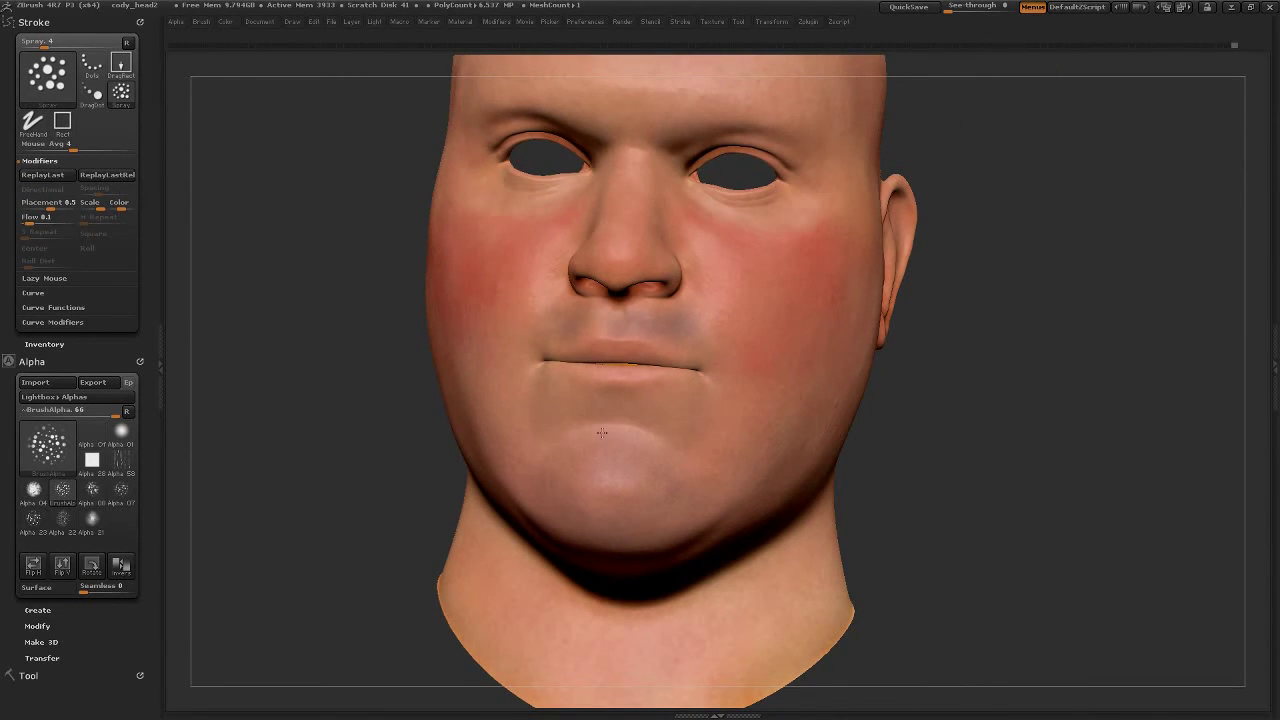
pyautogui.moveTo(488, 502); pyautogui.dragTo(646, 520)
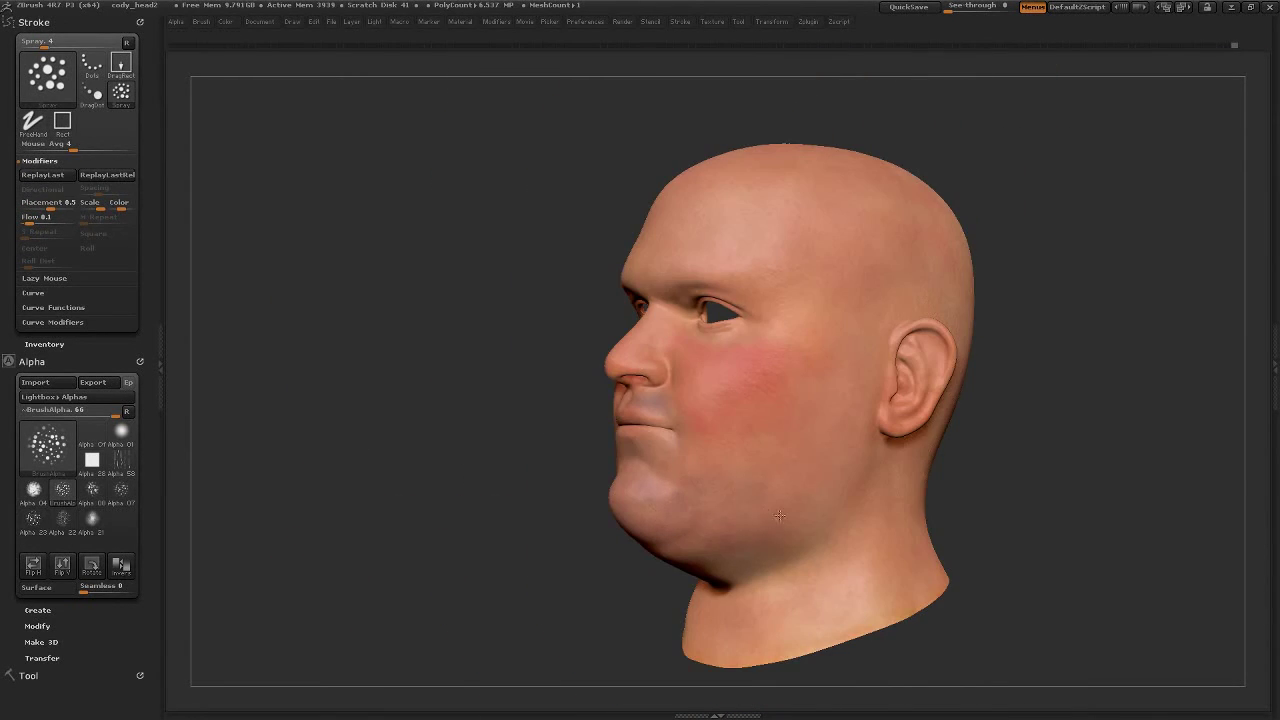
pyautogui.moveTo(869, 427); pyautogui.dragTo(862, 373)
pyautogui.moveTo(832, 467); pyautogui.dragTo(820, 451)
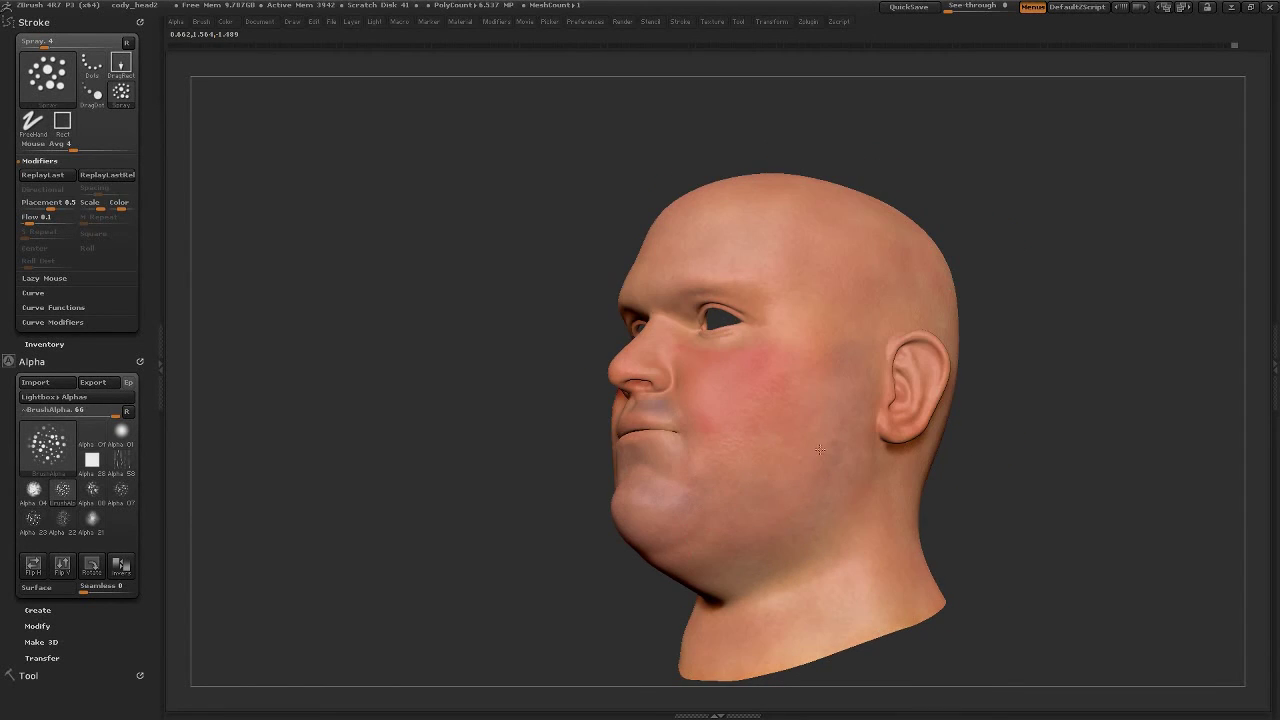
pyautogui.moveTo(697, 489)
pyautogui.mouseDown()
pyautogui.moveTo(733, 597)
pyautogui.moveTo(578, 534)
pyautogui.mouseUp()
pyautogui.moveTo(549, 608); pyautogui.dragTo(578, 459)
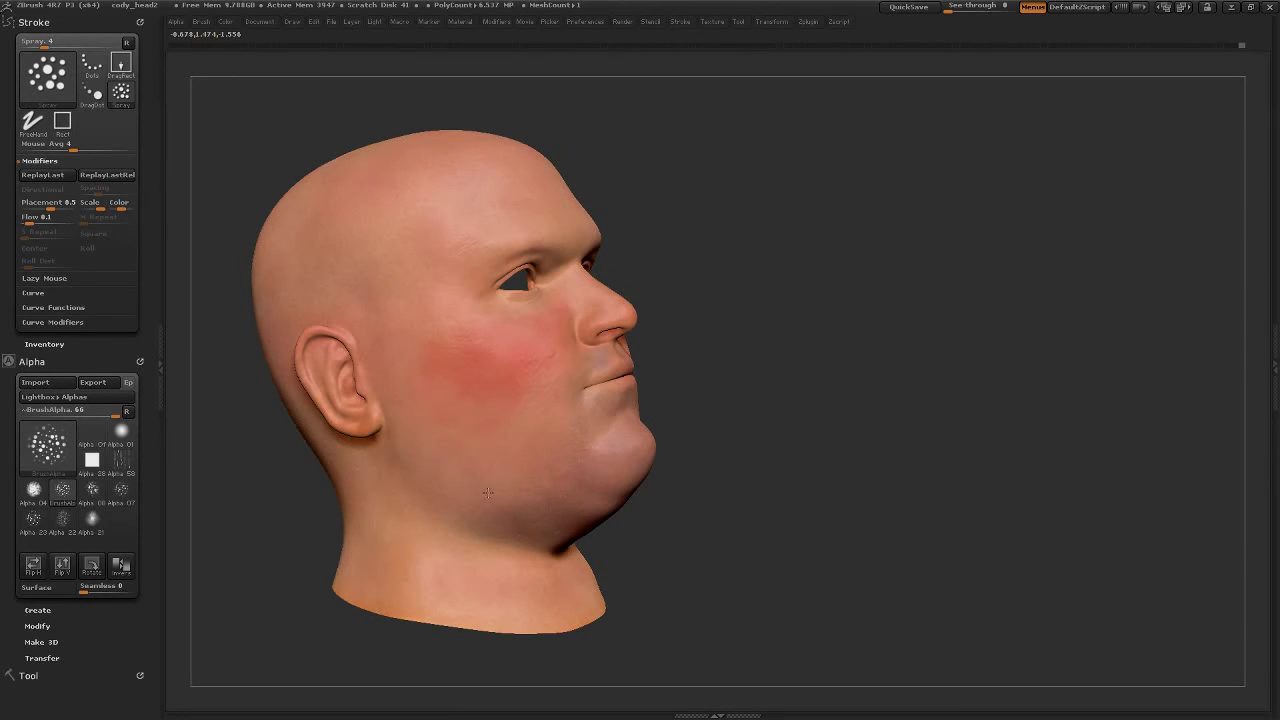
pyautogui.moveTo(460, 468)
pyautogui.mouseDown()
pyautogui.moveTo(404, 561)
pyautogui.moveTo(451, 506)
pyautogui.moveTo(480, 543)
pyautogui.moveTo(451, 549)
pyautogui.moveTo(632, 483)
pyautogui.mouseUp()
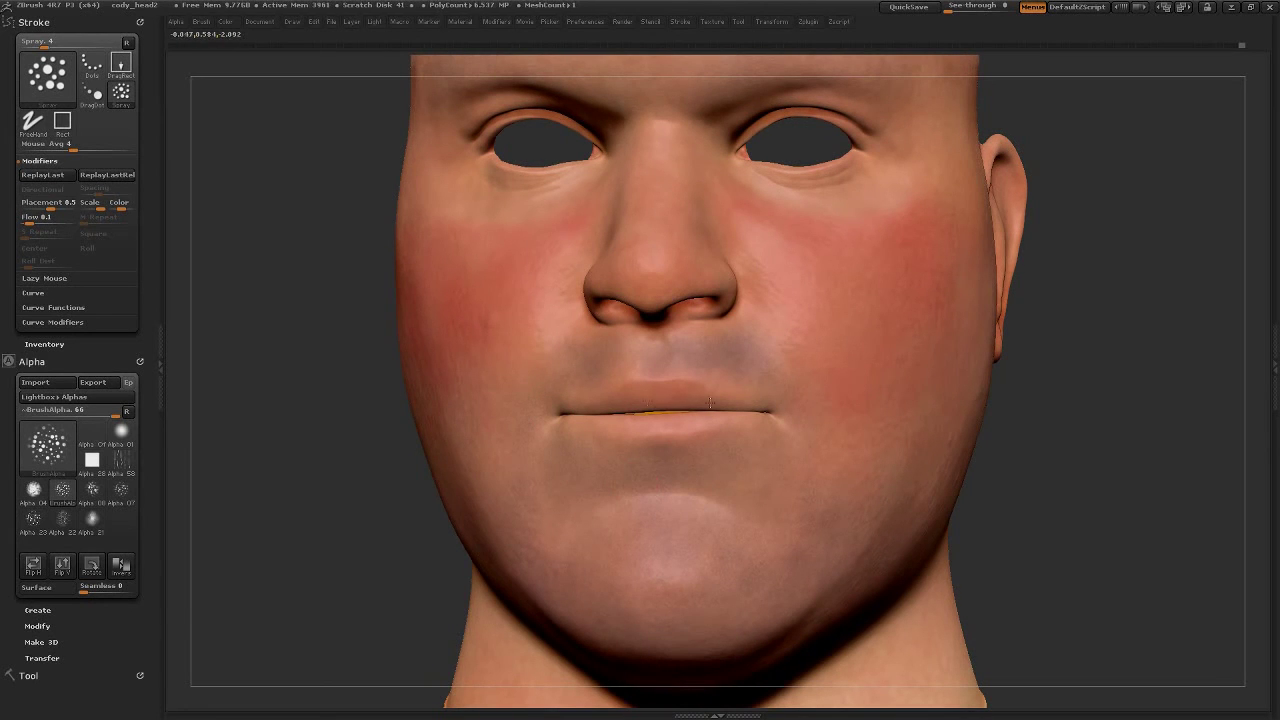
# - Refine the lip and mouth colouring with Alpha 20, then turn Rgb painting off
pyautogui.click(529, 531)
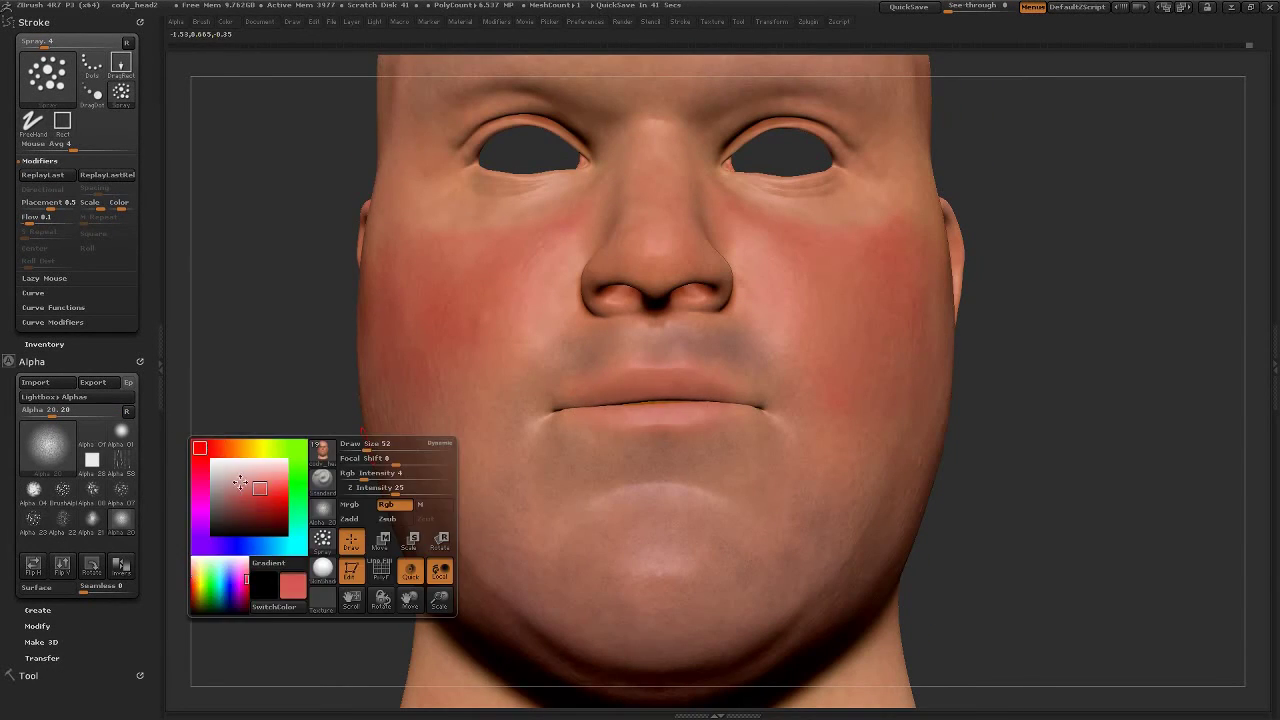
pyautogui.moveTo(520, 550); pyautogui.dragTo(396, 551)
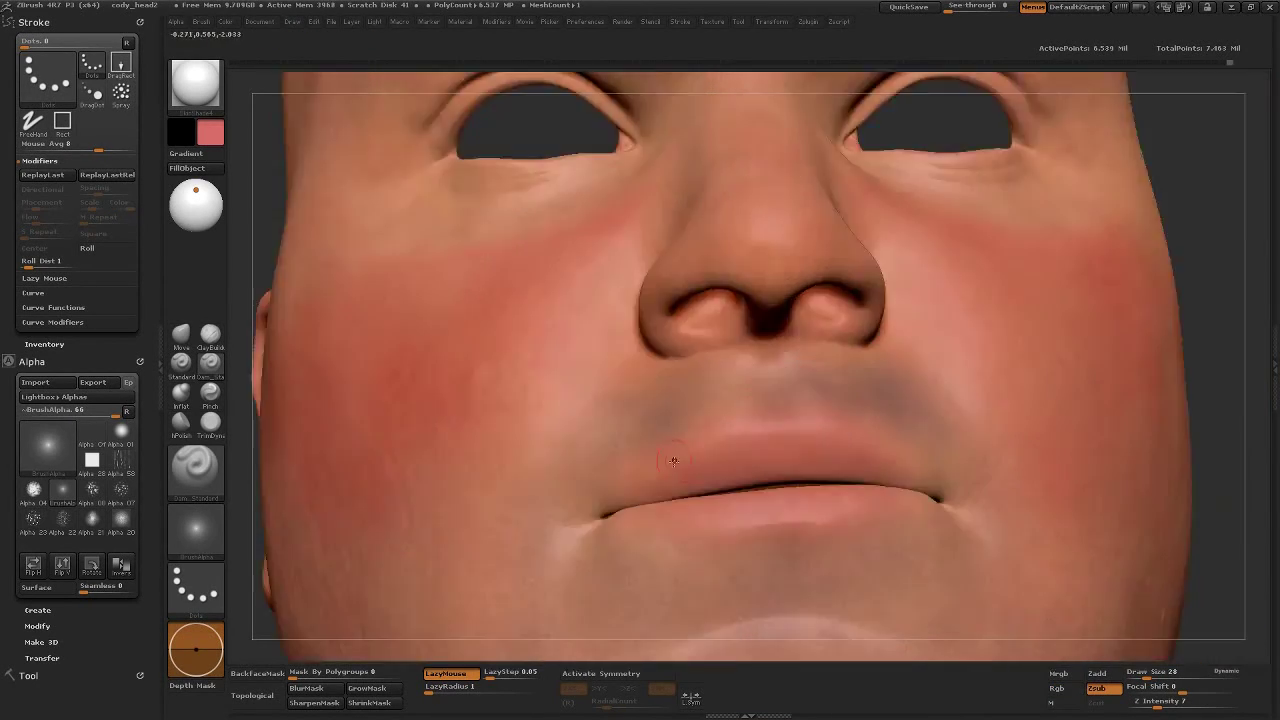
pyautogui.moveTo(750, 468)
pyautogui.mouseDown()
pyautogui.moveTo(791, 441)
pyautogui.moveTo(719, 462)
pyautogui.moveTo(678, 443)
pyautogui.moveTo(829, 519)
pyautogui.moveTo(846, 478)
pyautogui.moveTo(804, 451)
pyautogui.mouseUp()
pyautogui.press('f')
pyautogui.moveTo(414, 466)
pyautogui.keyDown('alt'); pyautogui.mouseDown()
pyautogui.moveTo(855, 435)
pyautogui.moveTo(762, 485)
pyautogui.moveTo(718, 442)
pyautogui.moveTo(760, 473)
pyautogui.moveTo(669, 491)
pyautogui.moveTo(590, 434)
pyautogui.mouseUp(); pyautogui.keyUp('alt')
pyautogui.press('f')
pyautogui.click(1056, 688)
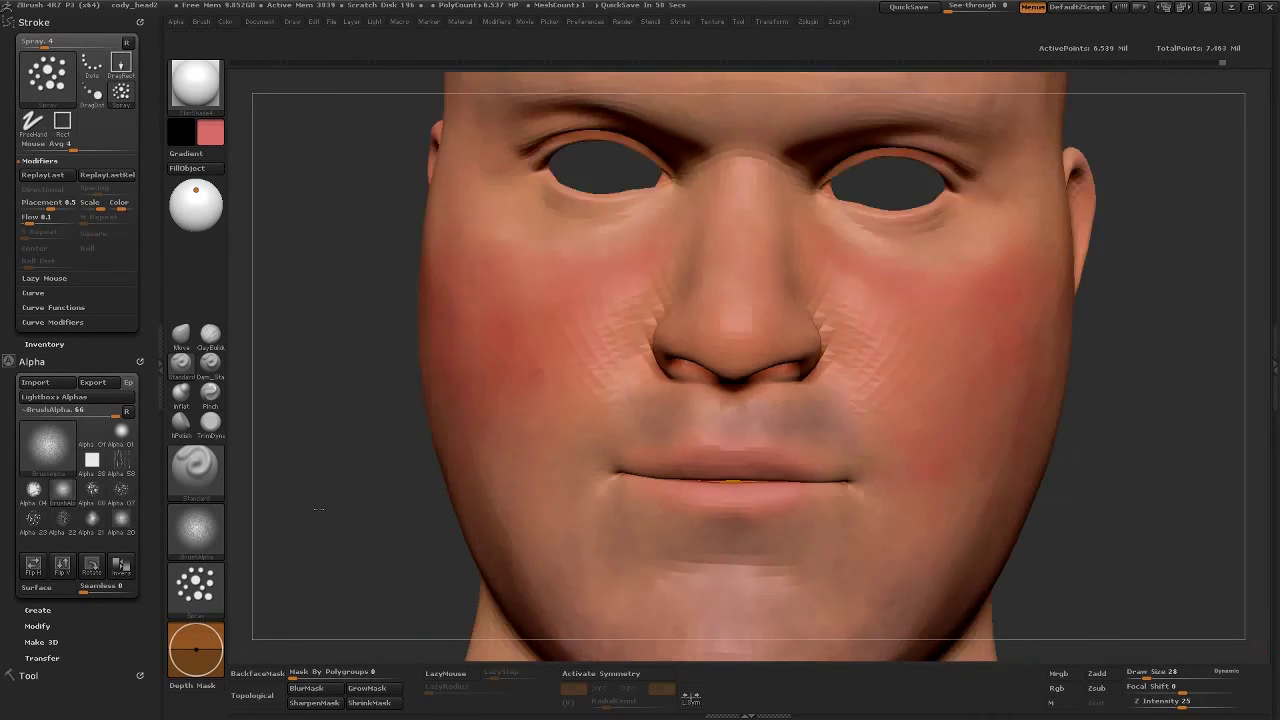
pyautogui.moveTo(500, 600)
pyautogui.keyDown('alt'); pyautogui.mouseDown()
pyautogui.moveTo(371, 557)
pyautogui.moveTo(725, 428)
pyautogui.moveTo(443, 551)
pyautogui.moveTo(457, 480)
pyautogui.moveTo(485, 470)
pyautogui.mouseUp(); pyautogui.keyUp('alt')
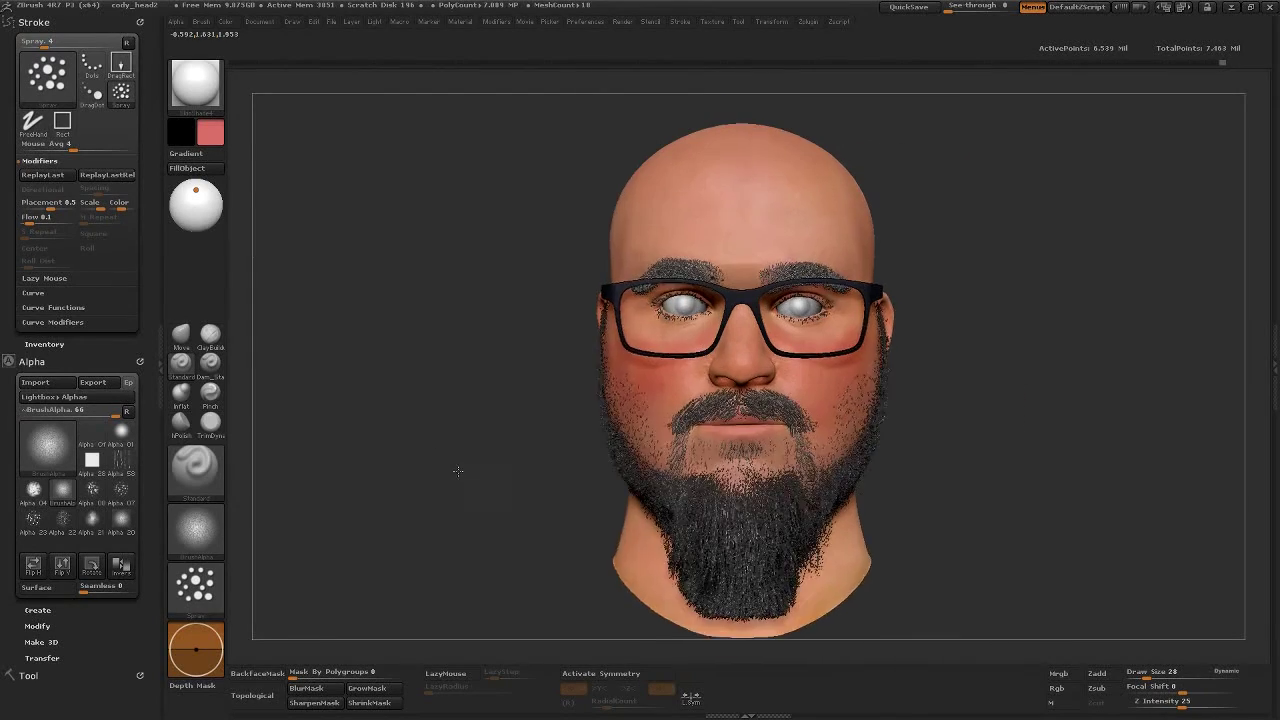
# - Open the Render menu with the finished bearded, bespectacled head on screen
pyautogui.click(622, 21)
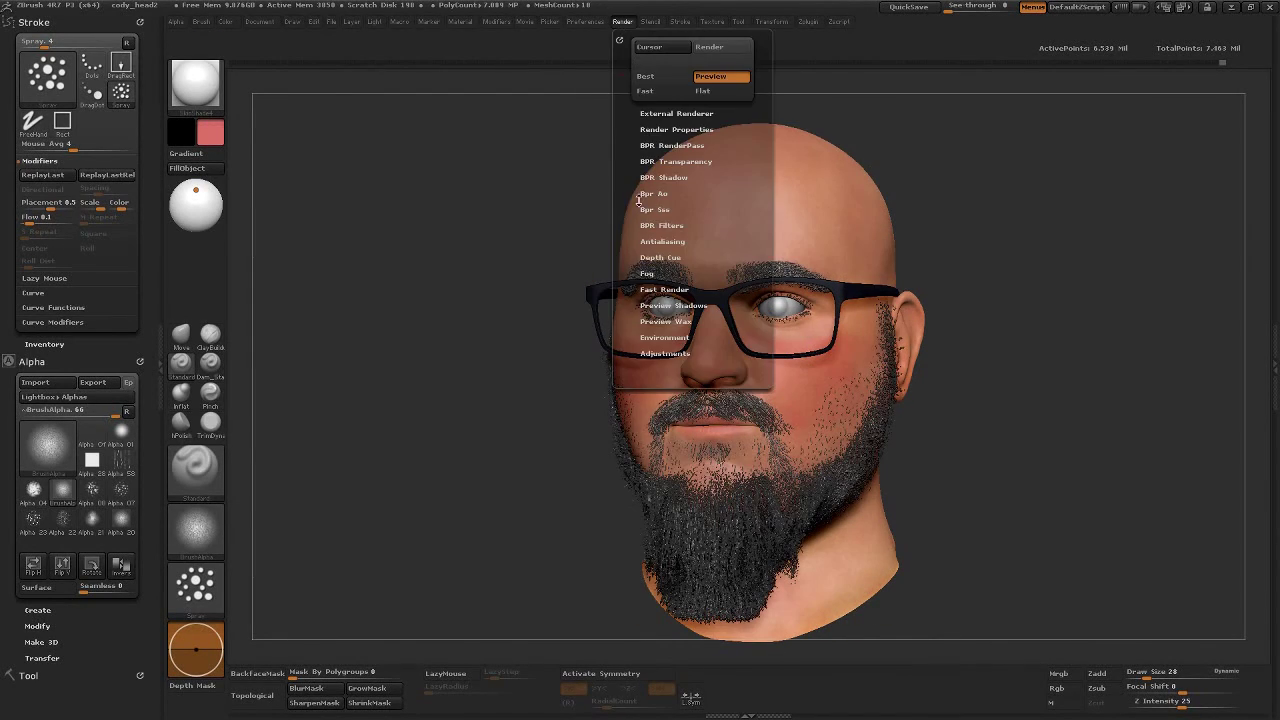